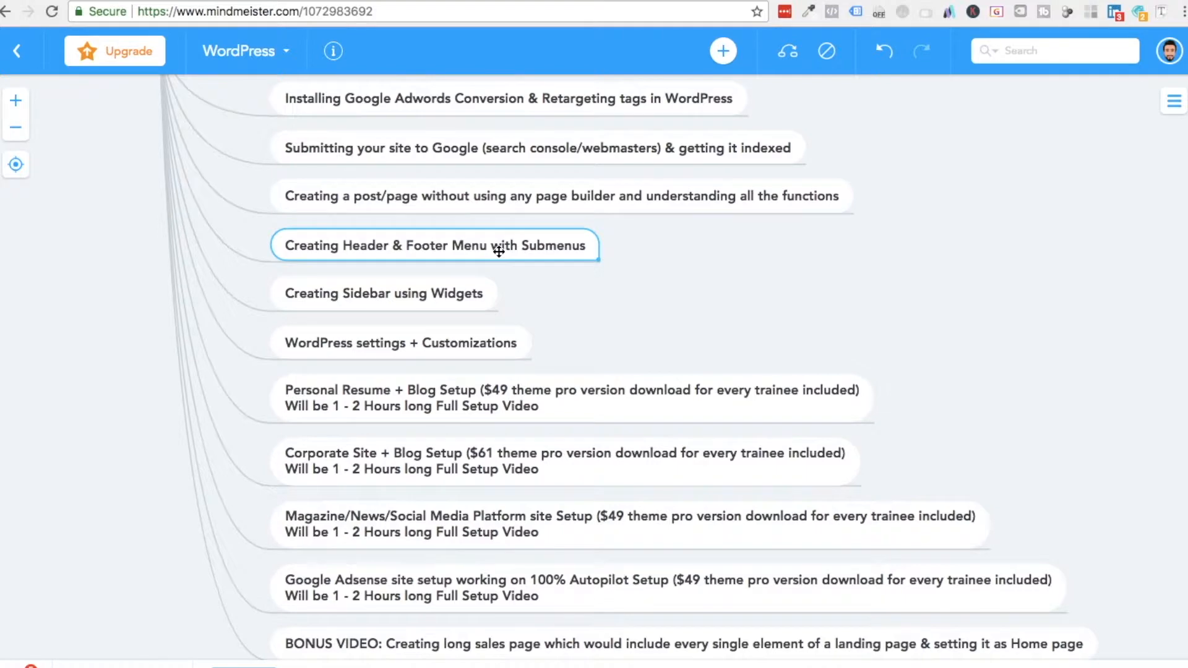
Switch to the Dog Lovers Cart WordPress admin and create a new navigation menu named Header Menu
left_click(360, 0)
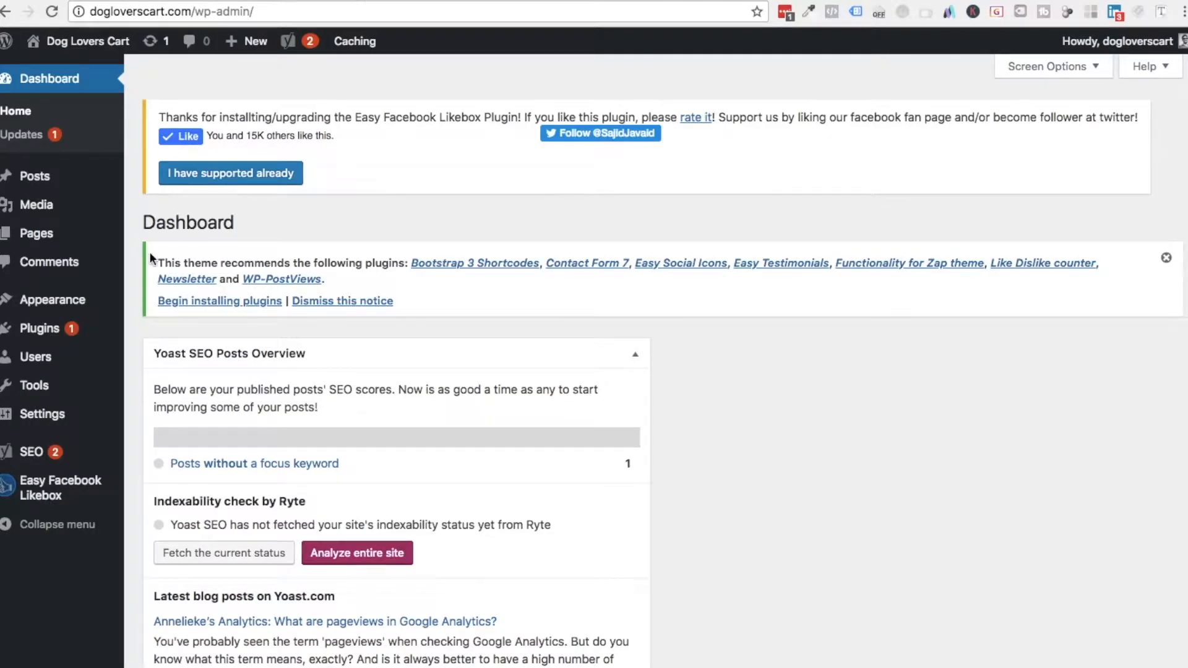
mouse_move(65, 303)
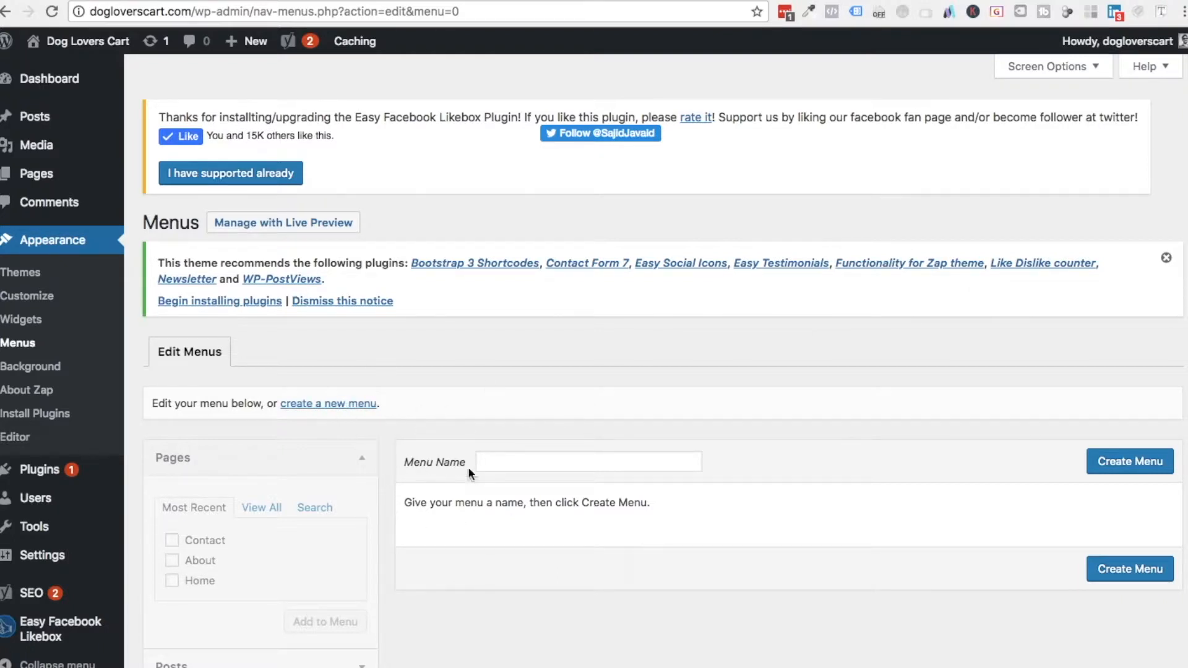
left_click(520, 460)
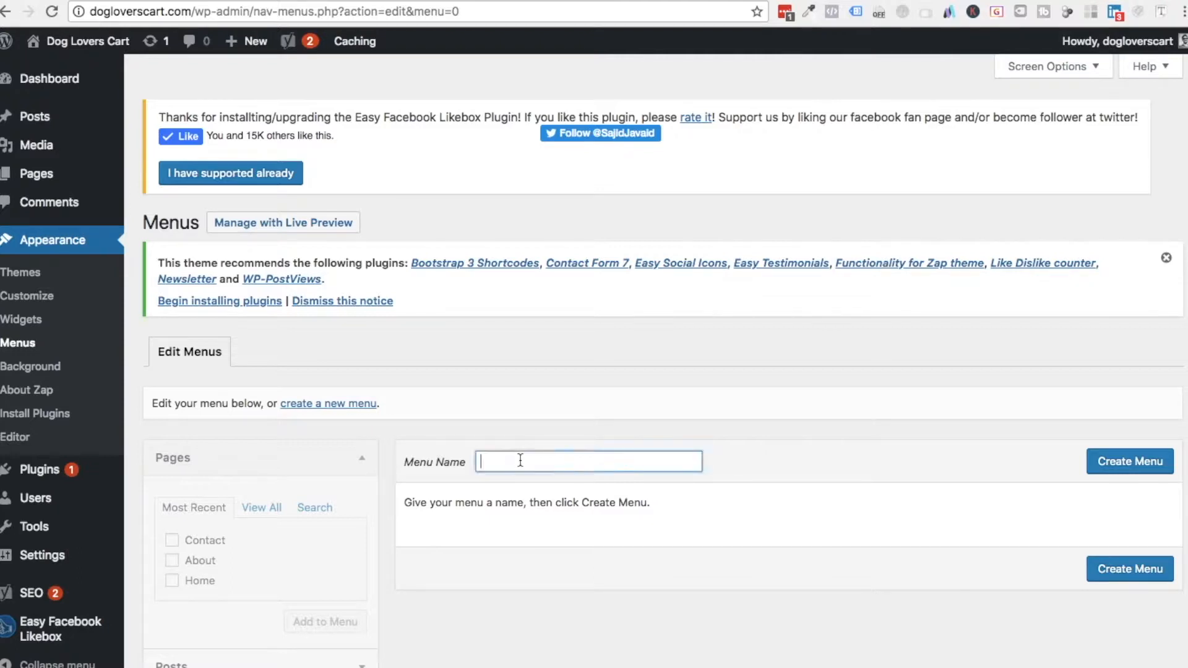
type("Header Menu")
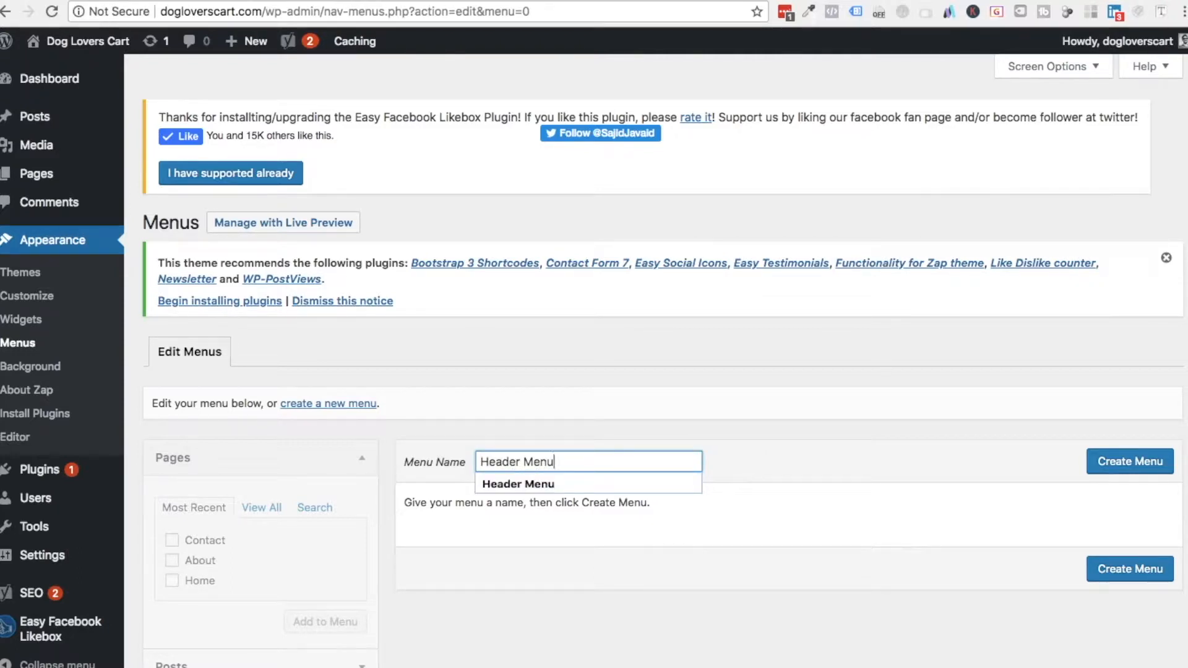
left_click(844, 473)
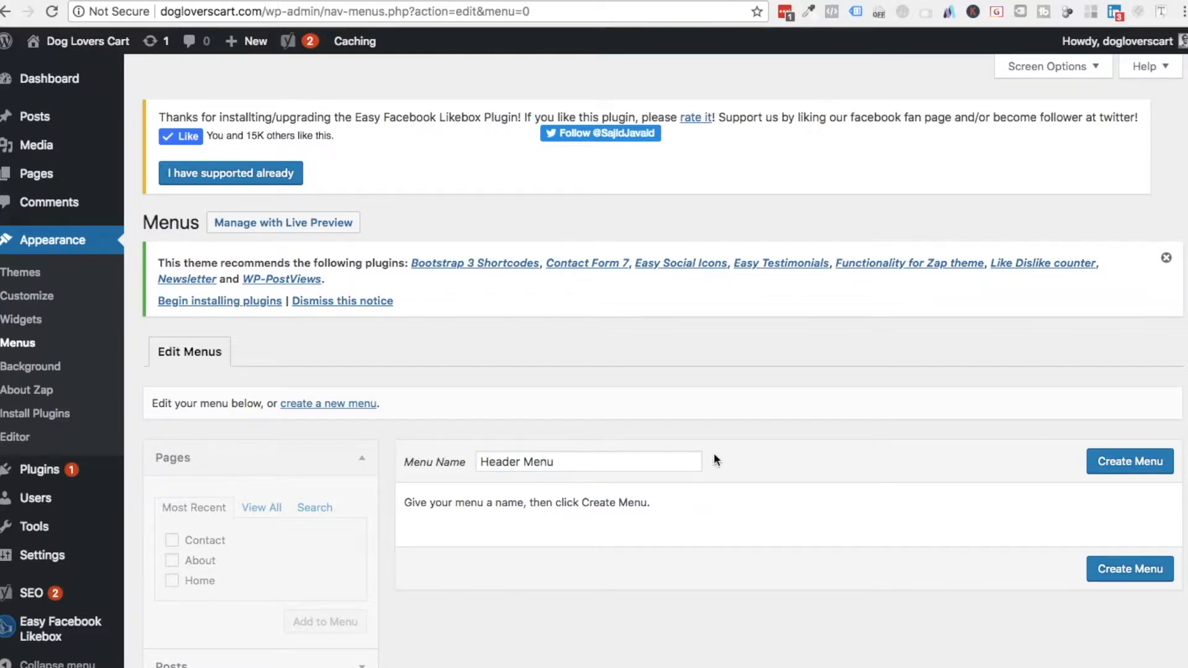
left_click(1129, 461)
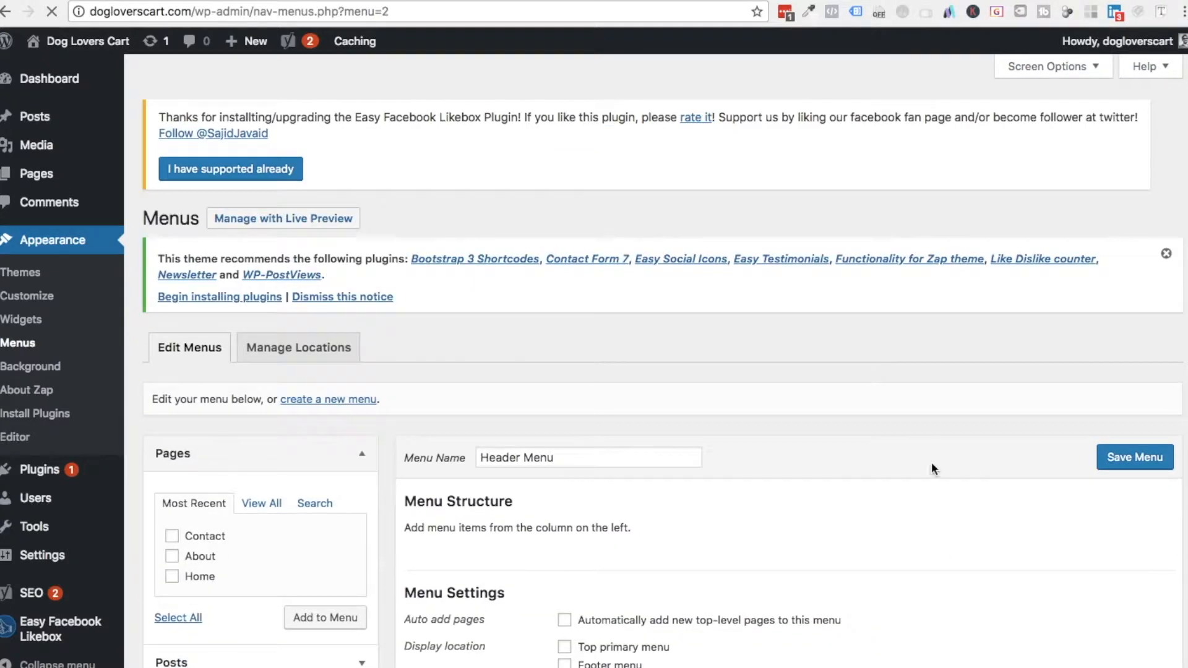
scroll(657, 543, "down", 2)
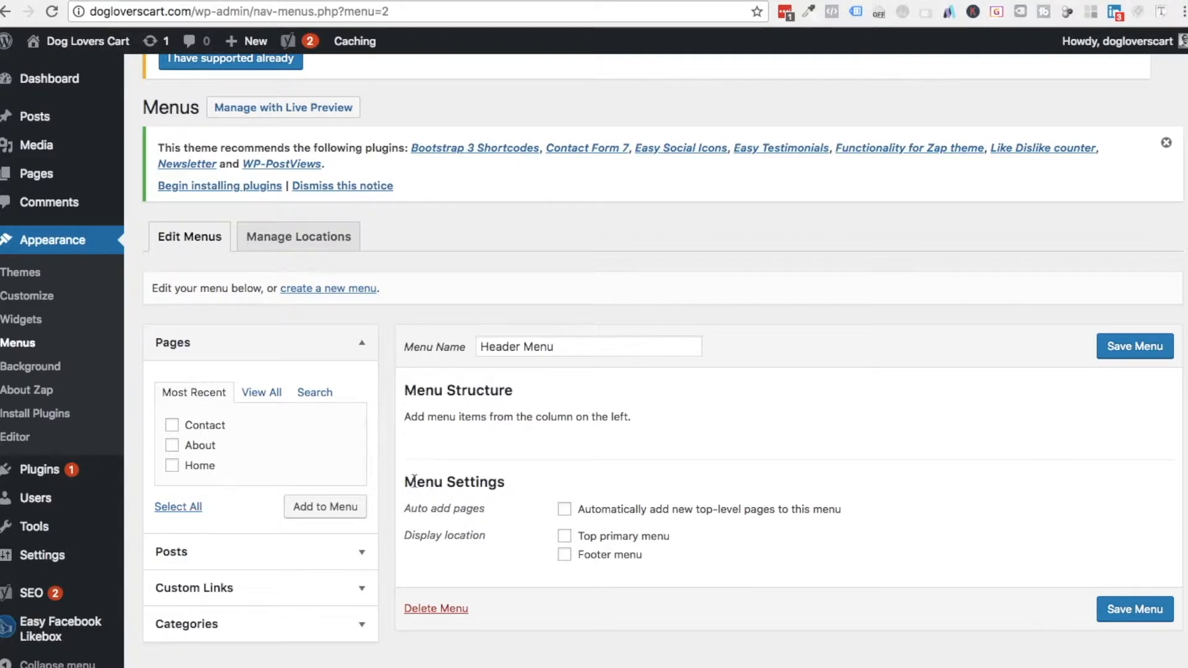
left_click_drag(405, 481, 532, 482)
left_click_drag(405, 534, 501, 536)
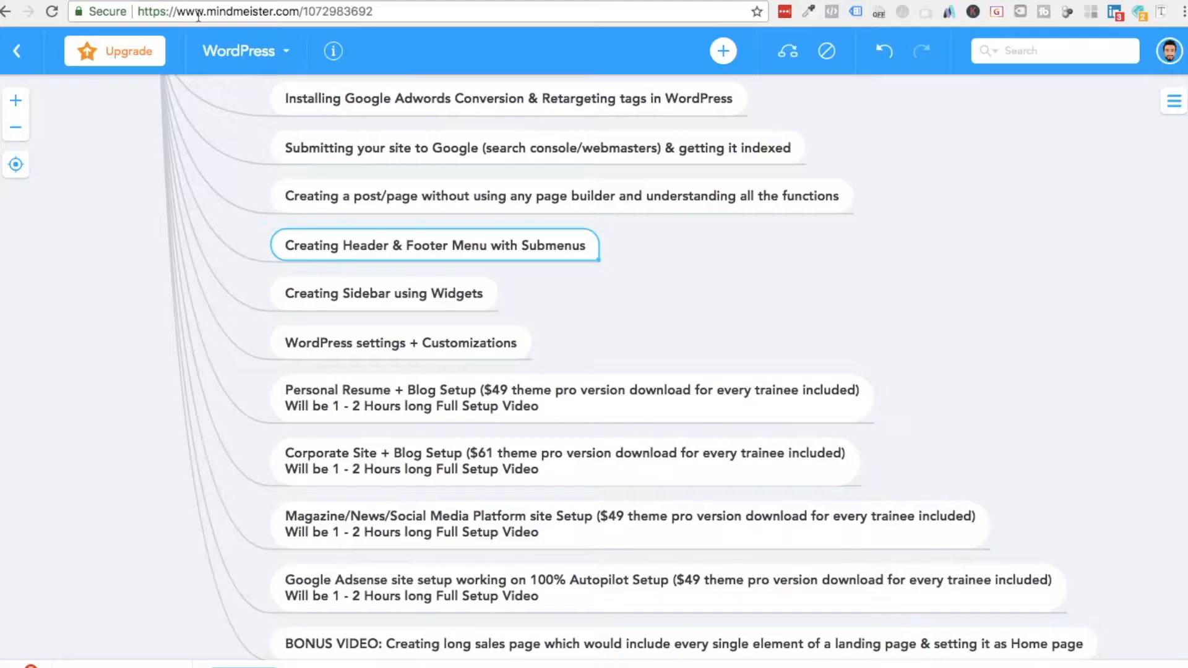
scroll(433, 396, "down", 1)
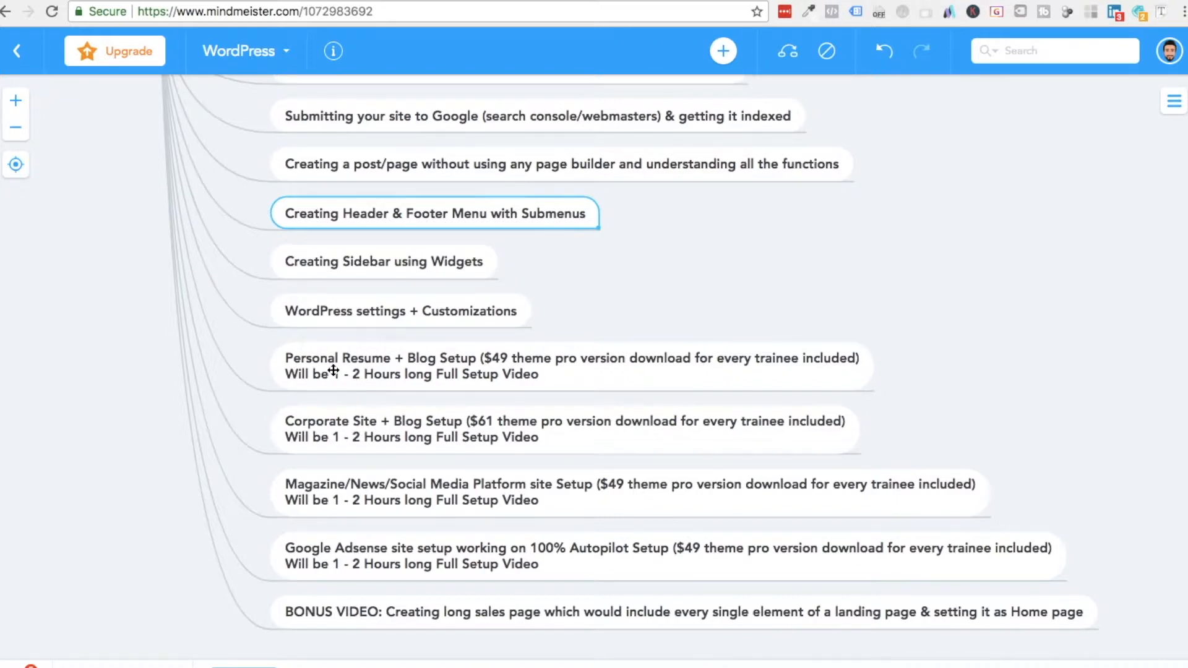
left_click(341, 0)
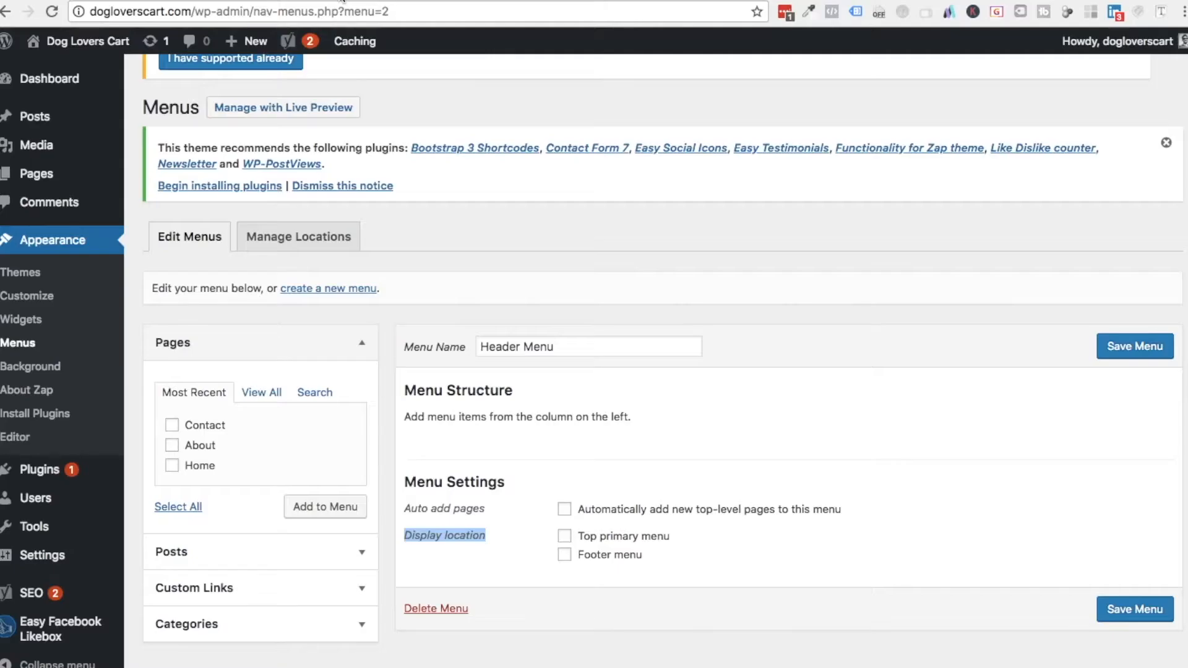
left_click(839, 445)
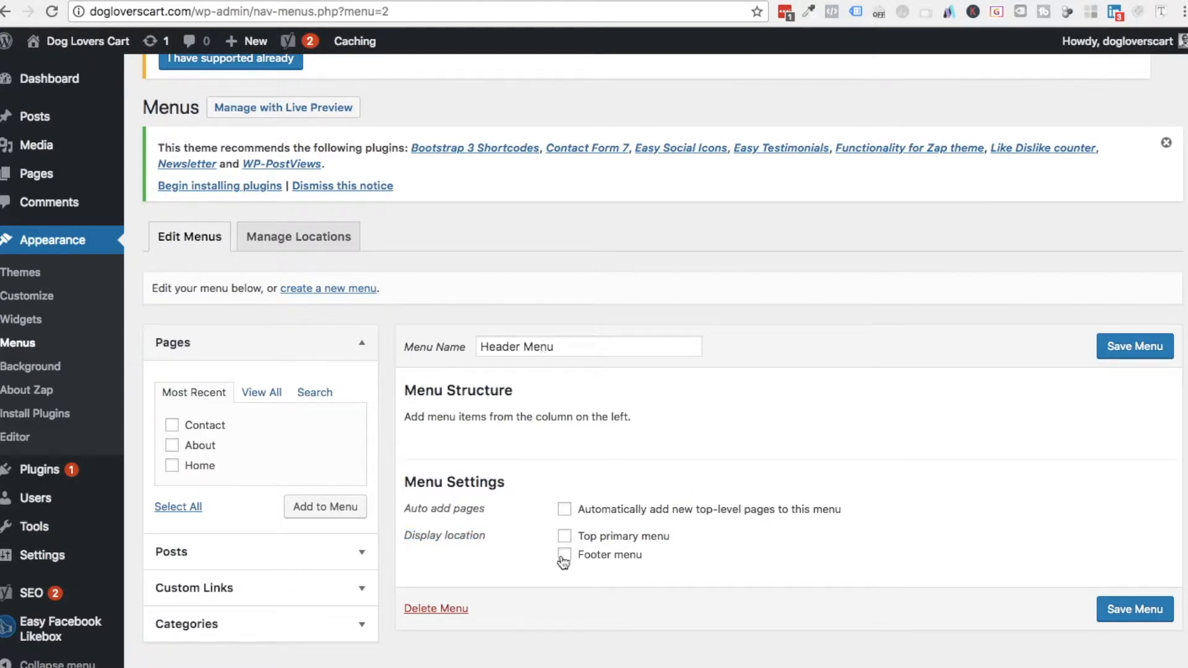
Set Header Menu's display location to Top primary menu and save the menu
left_click(564, 535)
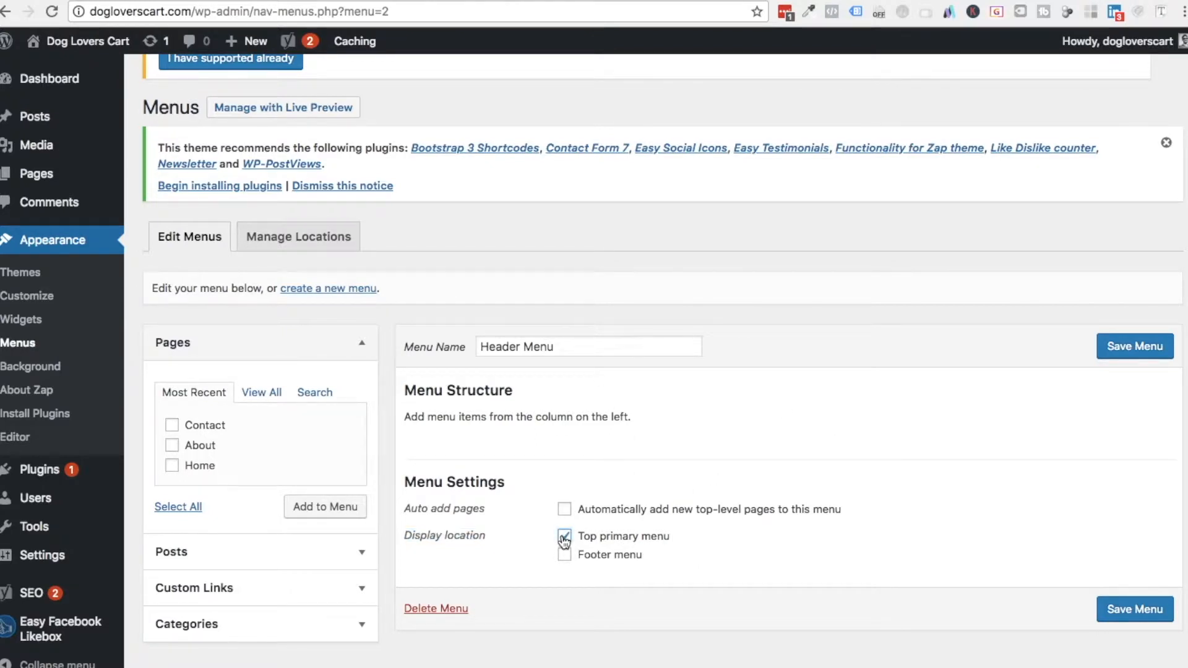
left_click(1124, 351)
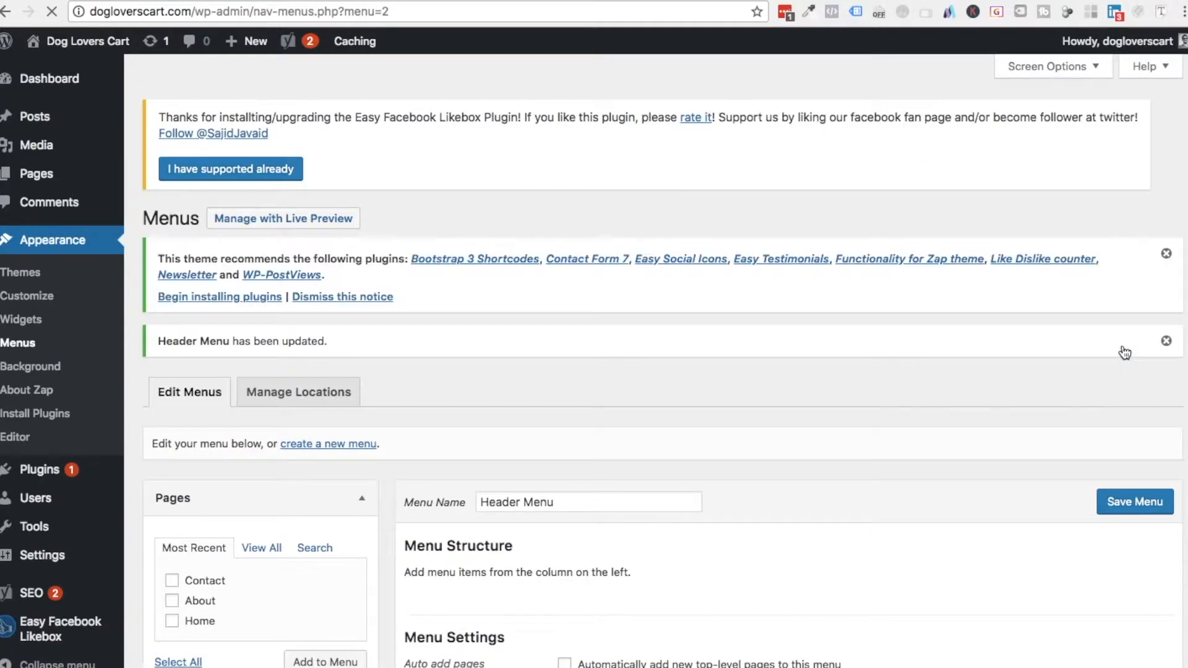
Add the Home, About and Contact pages to Header Menu
scroll(697, 529, "down", 2)
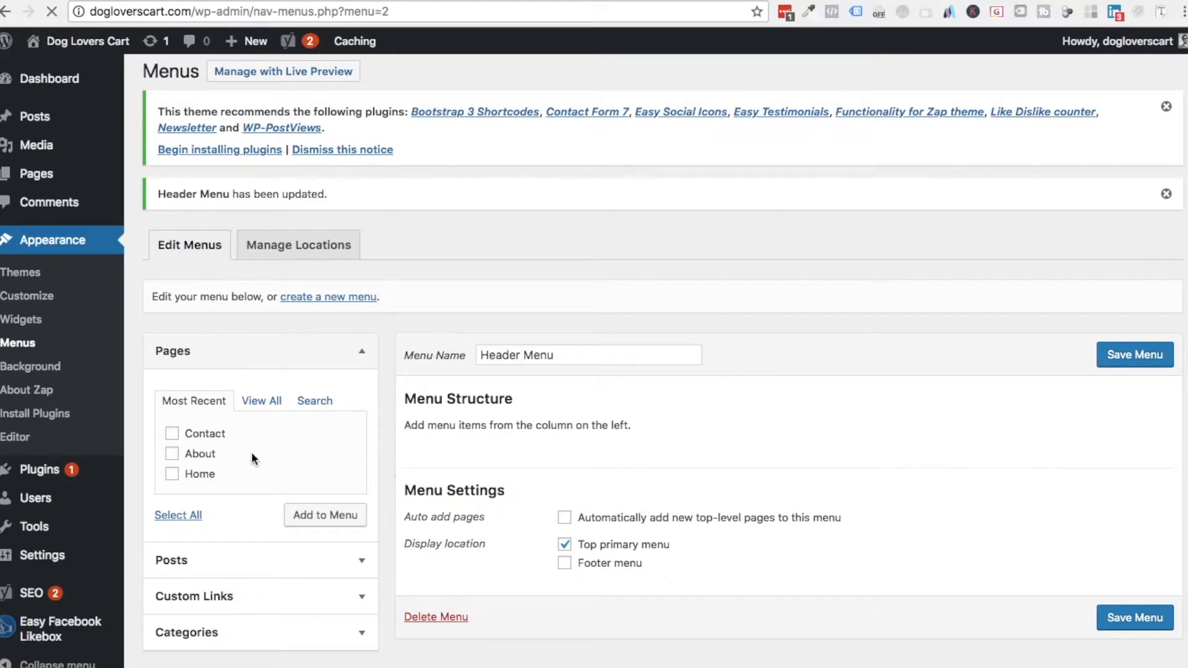
scroll(251, 452, "down", 1)
left_click(172, 465)
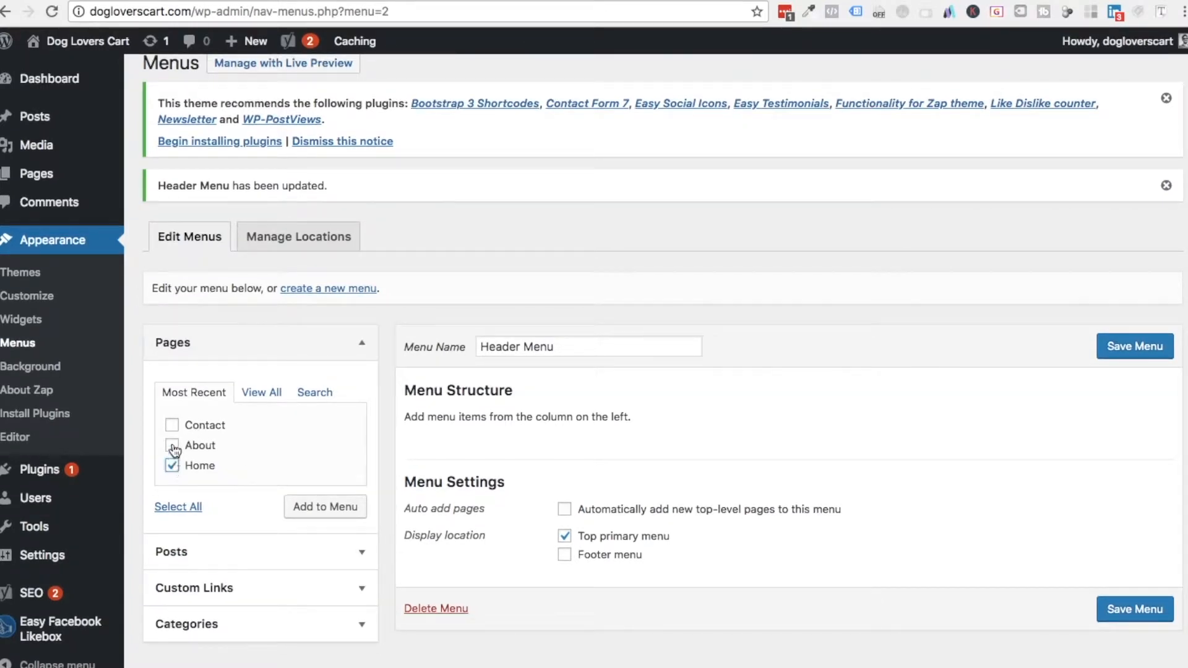
left_click(172, 445)
left_click(173, 426)
left_click(319, 508)
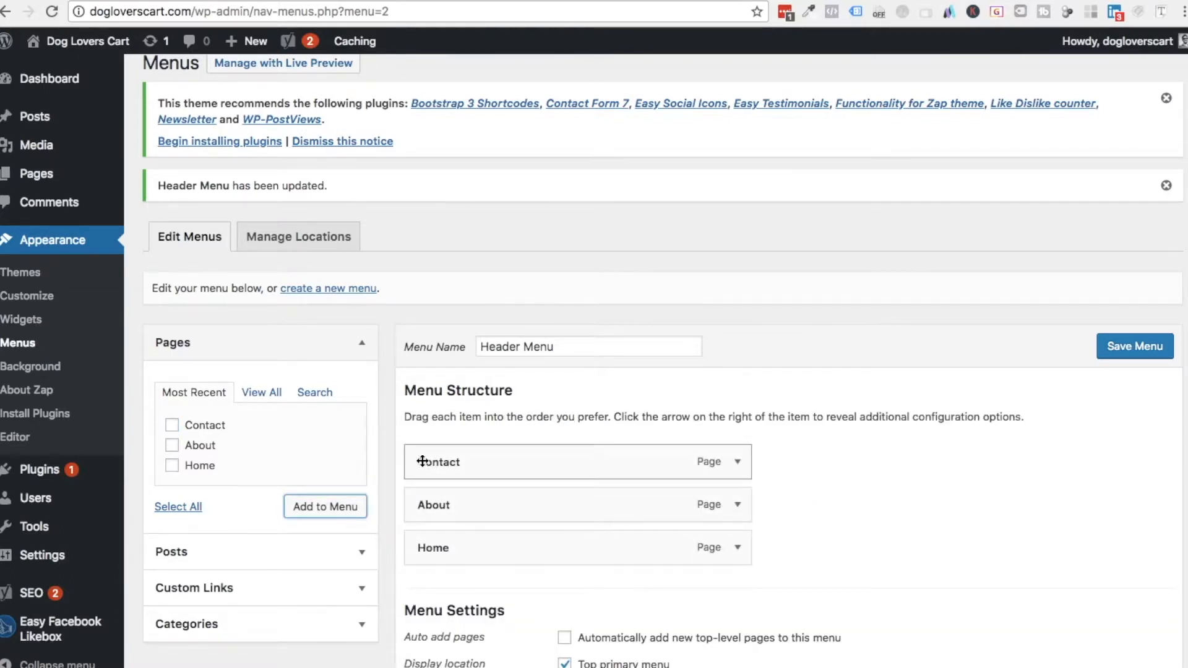
Reorder Header Menu so Home comes first, followed by About, save it, and reload the site's front page
left_click_drag(417, 546, 420, 504)
left_click(1142, 348)
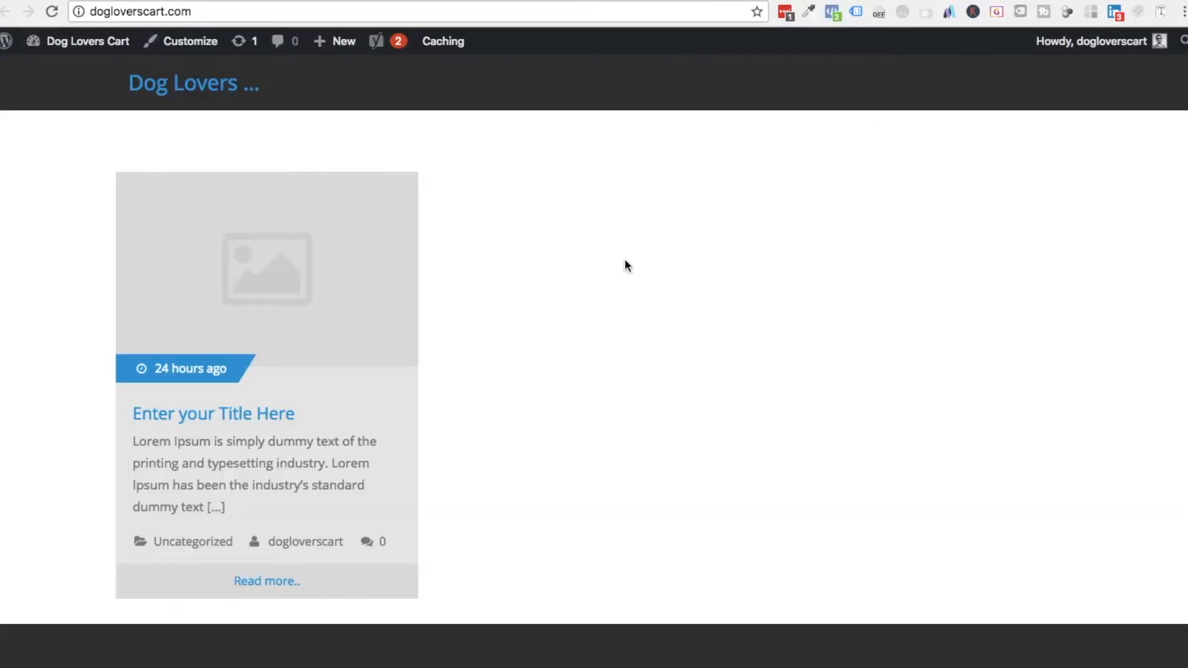
key("super+r")
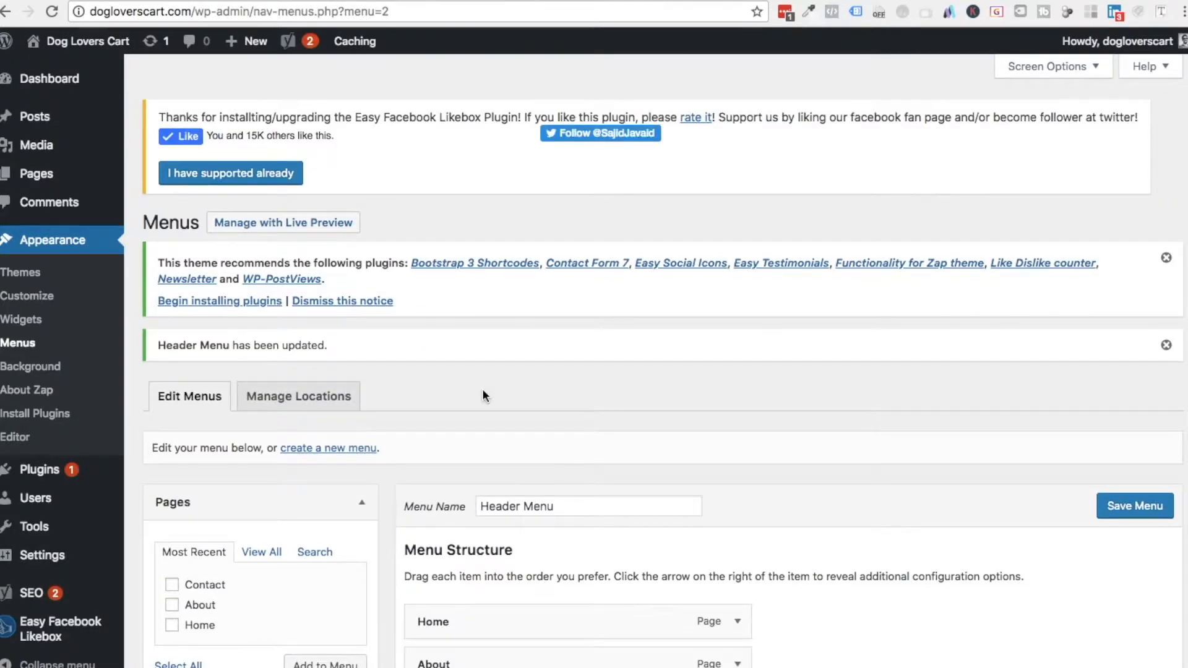
Create another navigation menu named Footer Menu
scroll(482, 396, "down", 4)
left_click(347, 233)
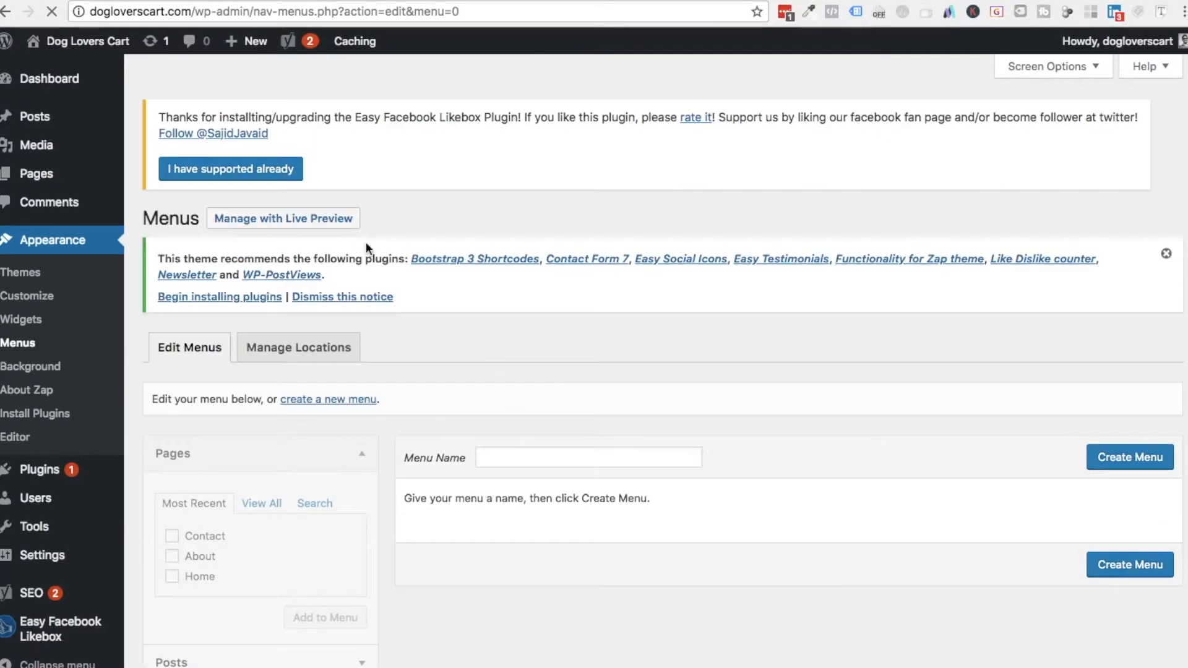
left_click(537, 464)
type("Footer Menu")
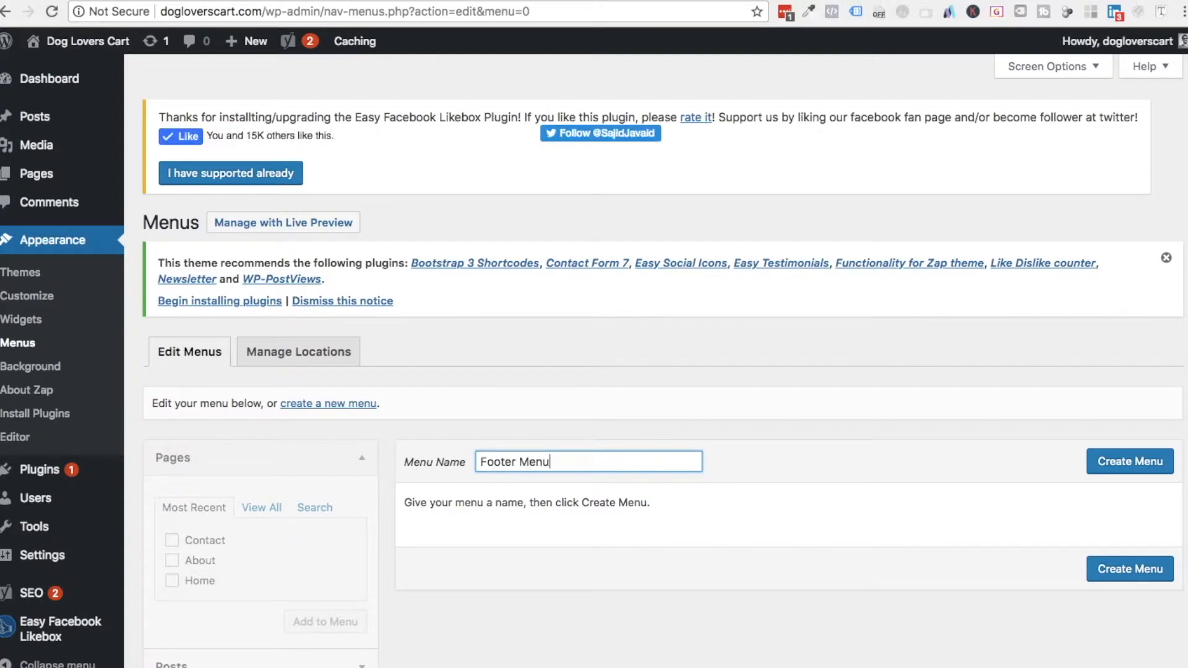
left_click(1137, 473)
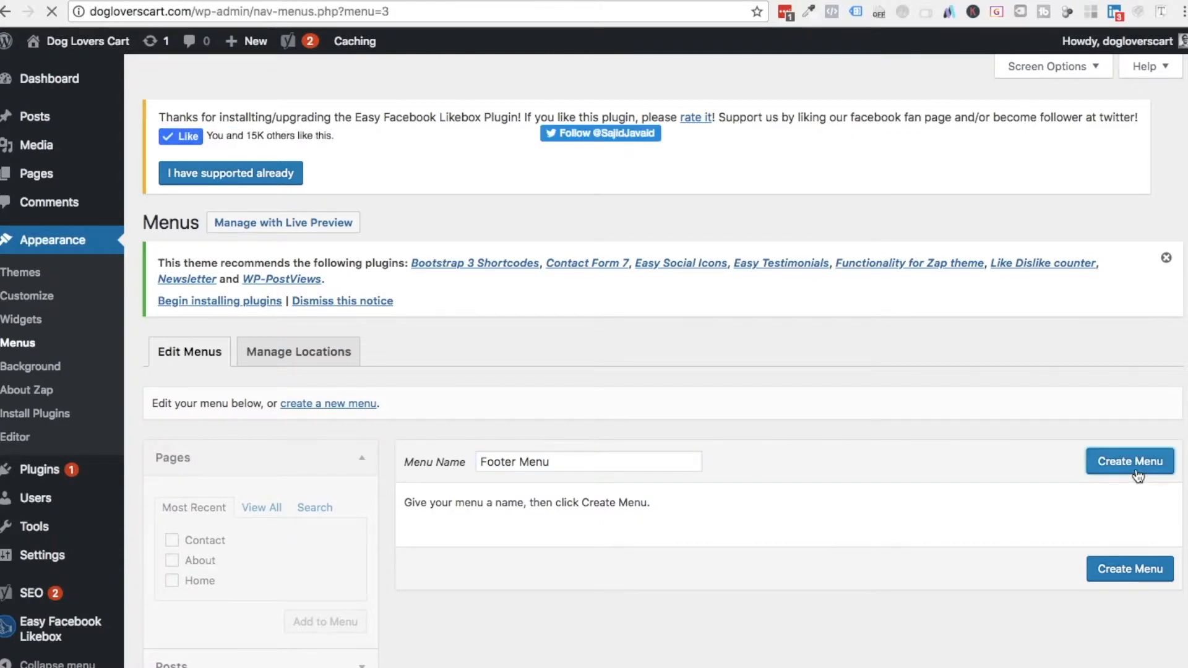
Fill in a custom link for Footer Menu with the link text Sitemap and the site's domain as its URL
scroll(250, 585, "down", 3)
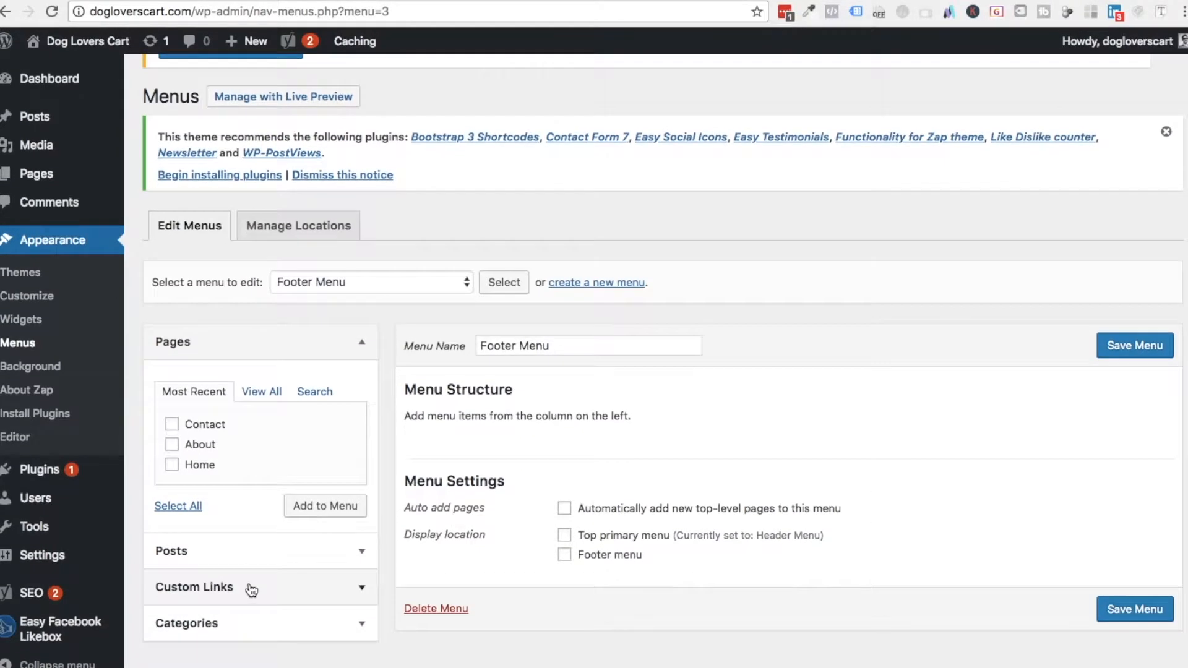
left_click(252, 587)
left_click(249, 503)
type("Sitempa")
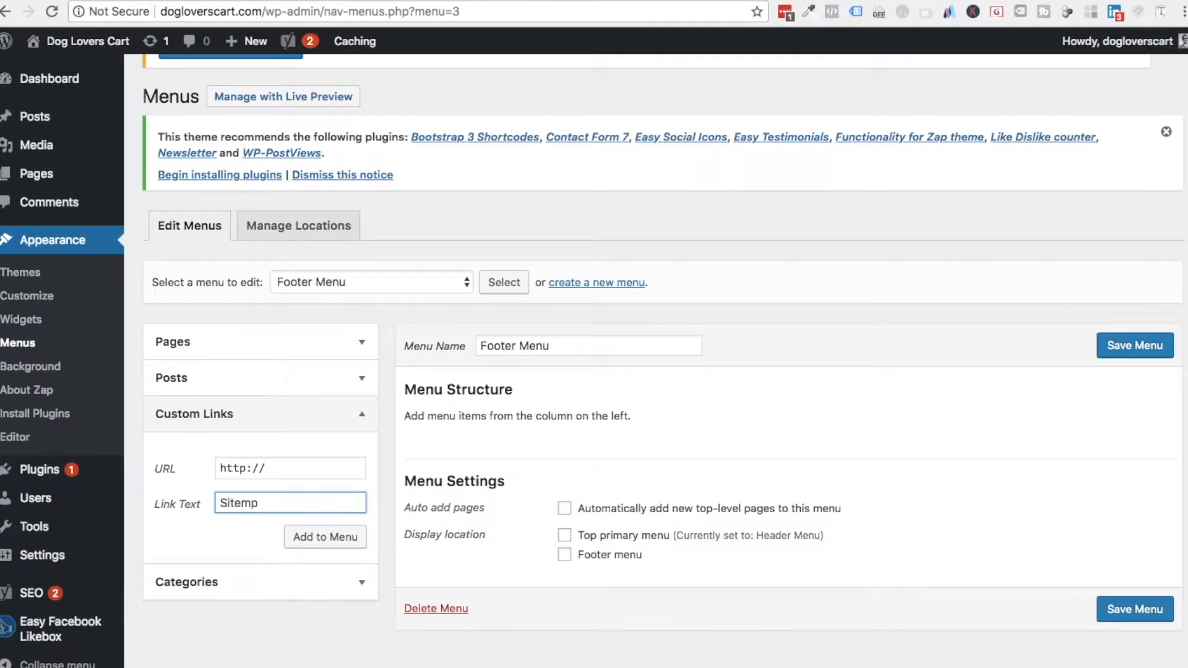
left_click(298, 468)
type("do")
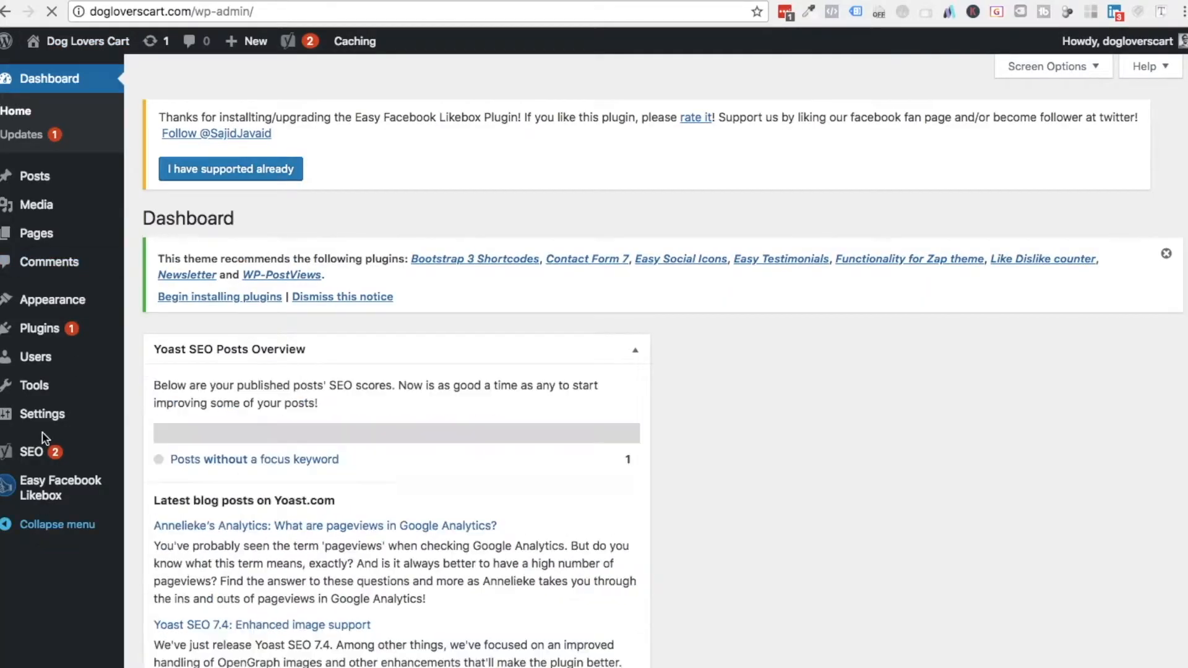
Open the site's XML sitemap from the XML sitemaps entry in the Yoast SEO feature settings
mouse_move(40, 456)
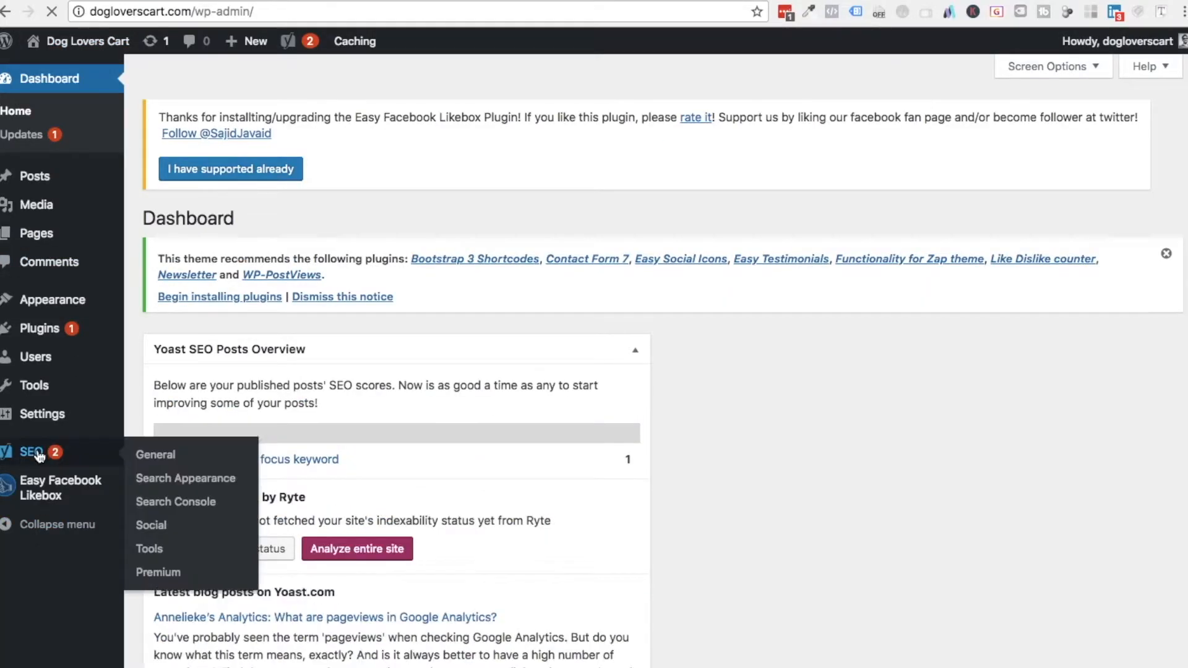
left_click(39, 456)
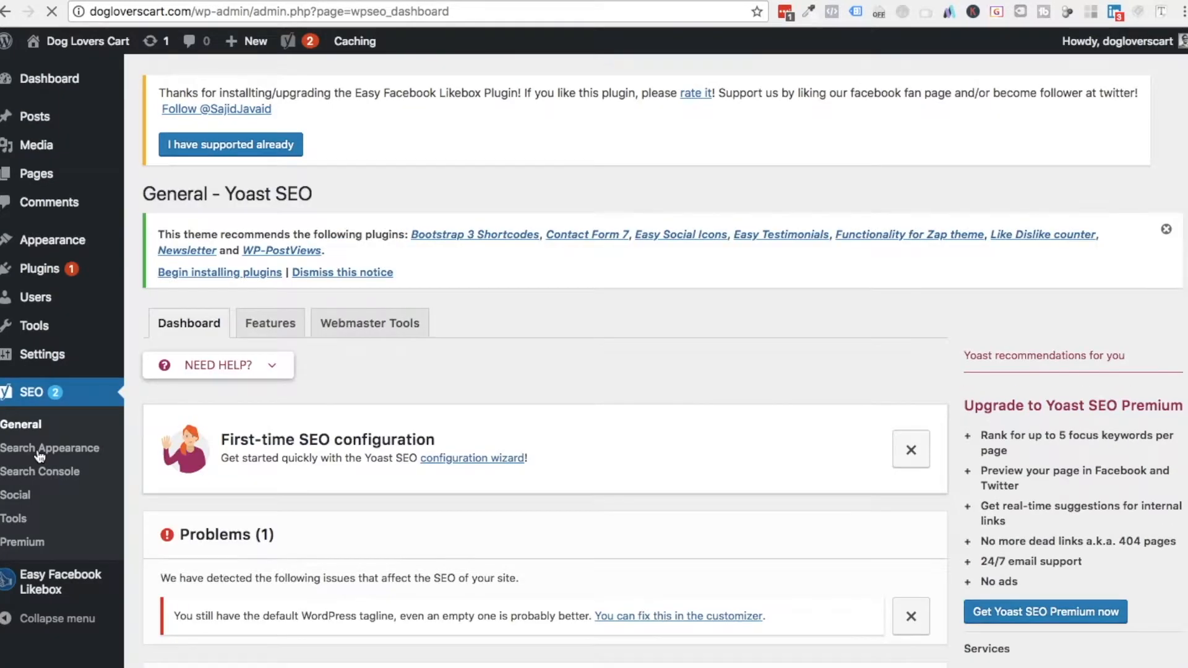
left_click(266, 322)
scroll(361, 470, "down", 3)
scroll(361, 473, "down", 3)
left_click(236, 418)
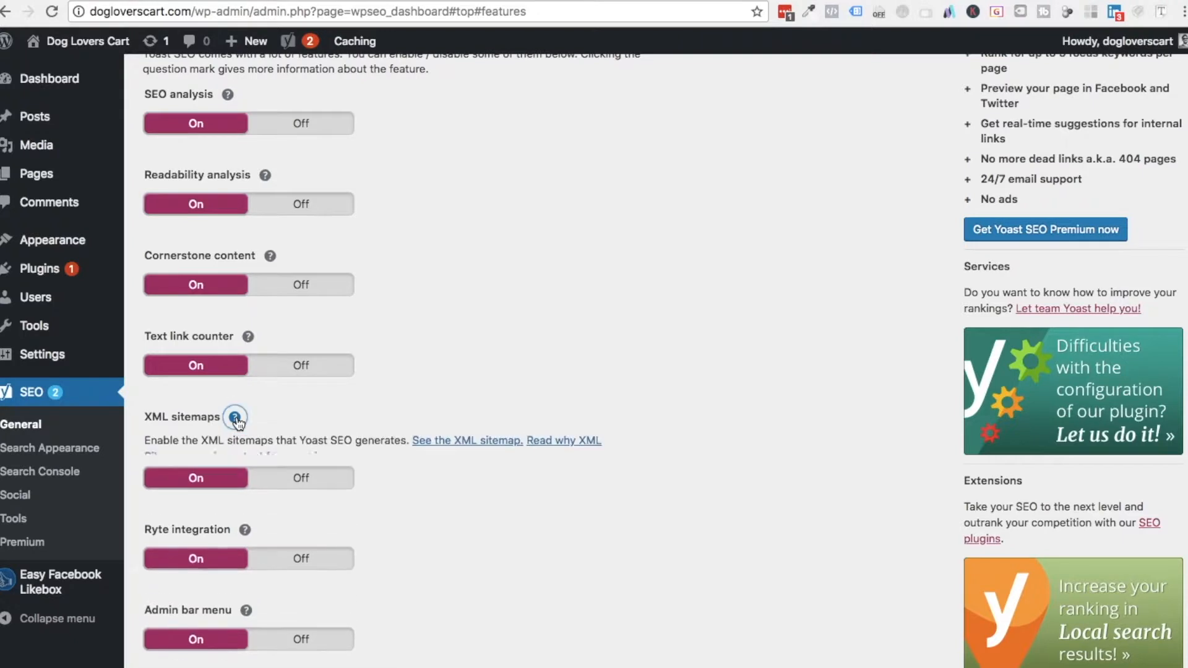
left_click(456, 446)
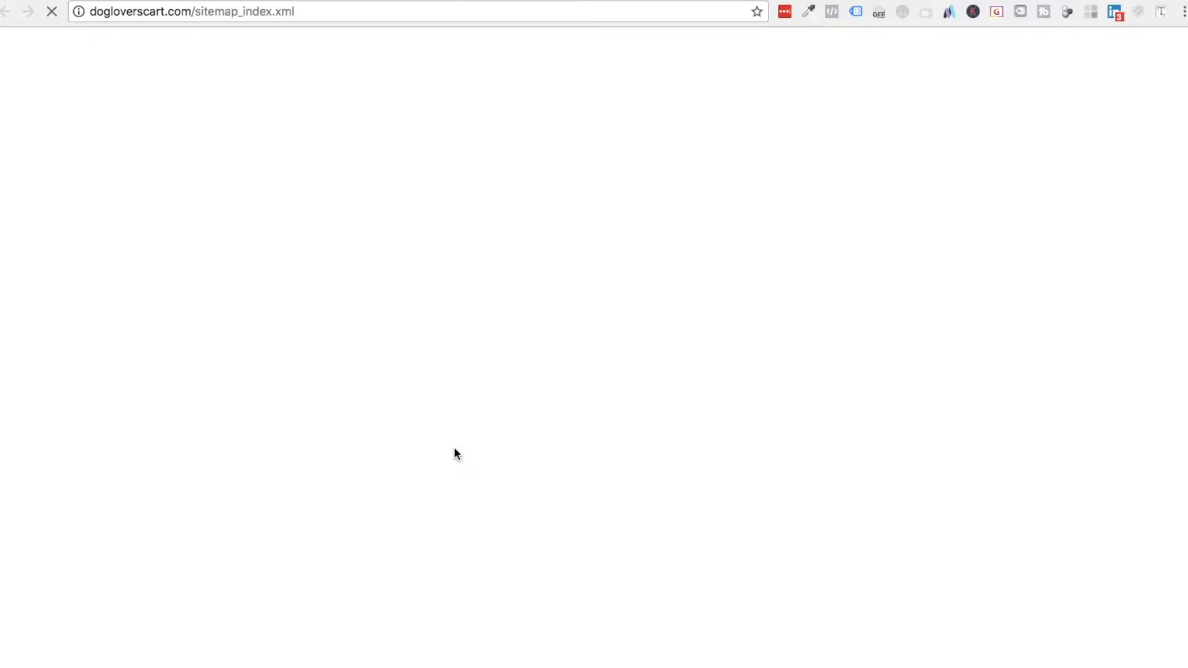
Copy the sitemap_index.xml address into the Sitemap custom link's URL and add the link to Footer Menu
left_click(284, 19)
key("ctrl+c")
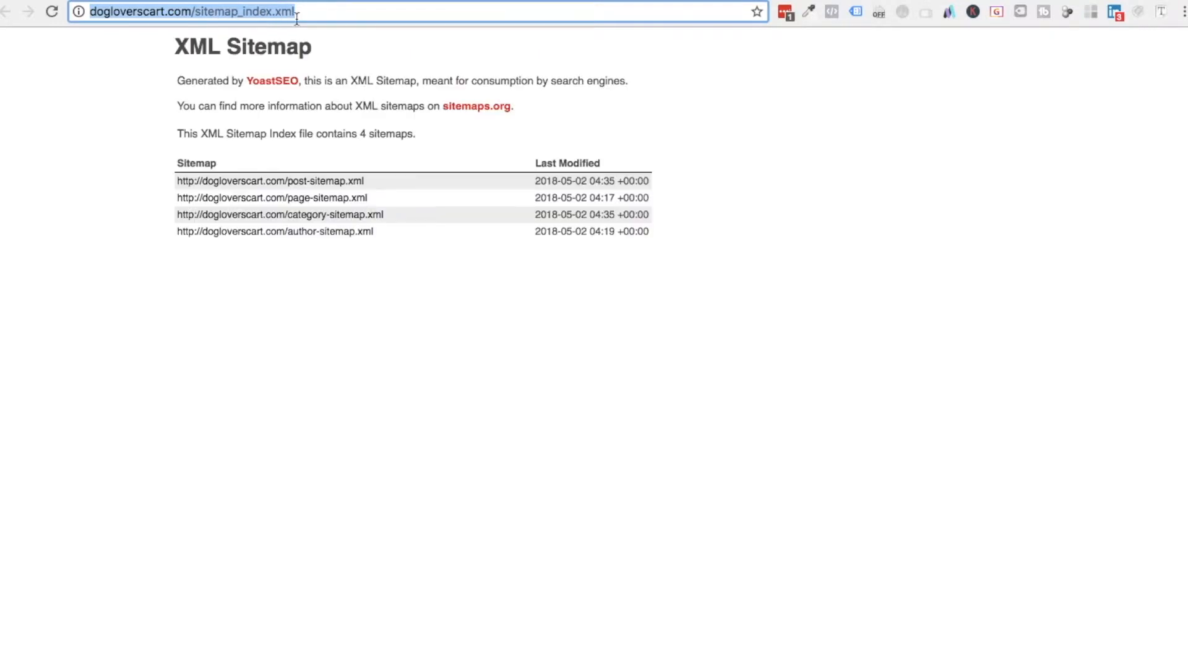
left_click(283, 0)
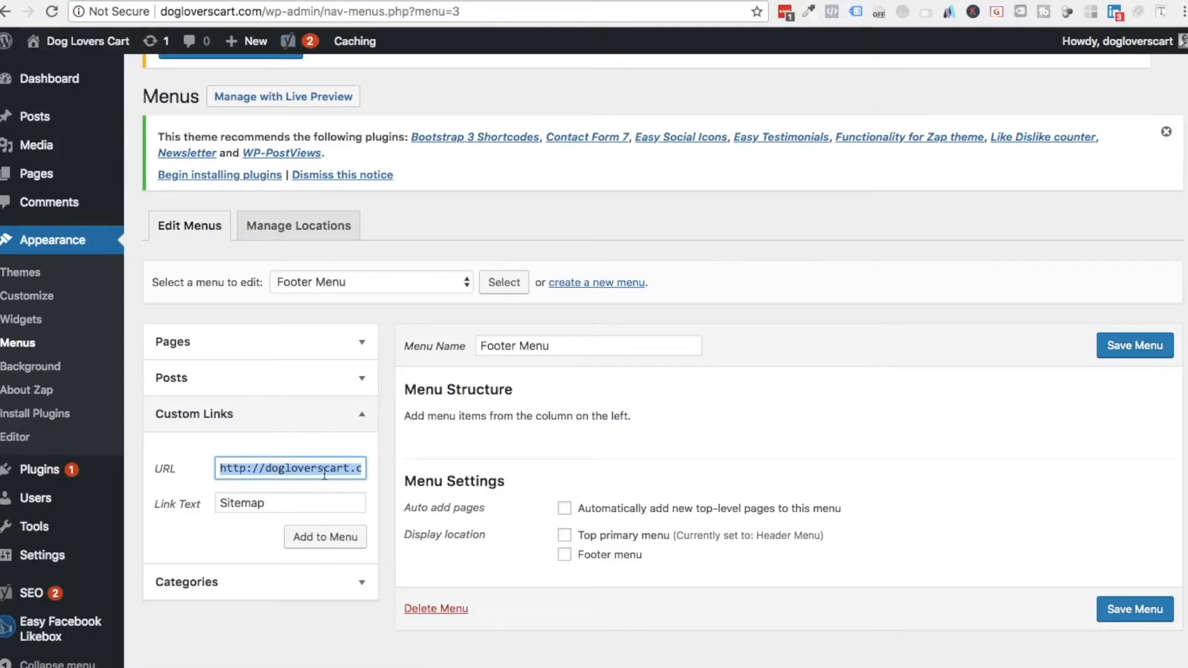
key("ctrl+v")
left_click(309, 538)
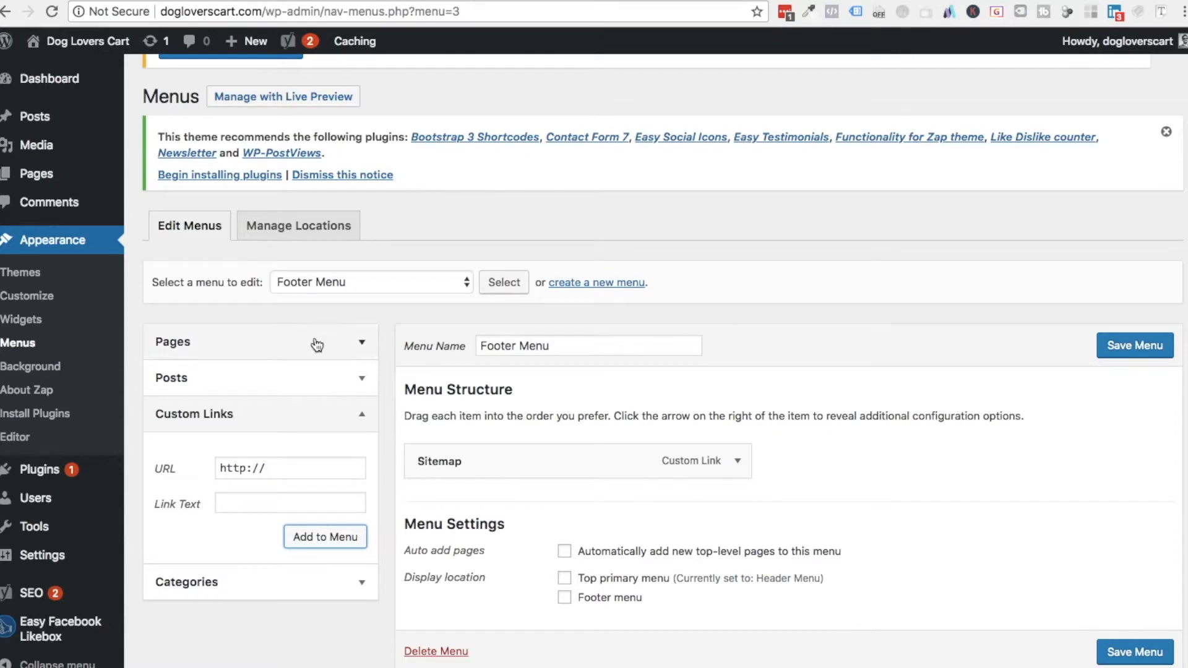
Add the Home and Contact pages to Footer Menu
left_click(272, 348)
left_click(199, 468)
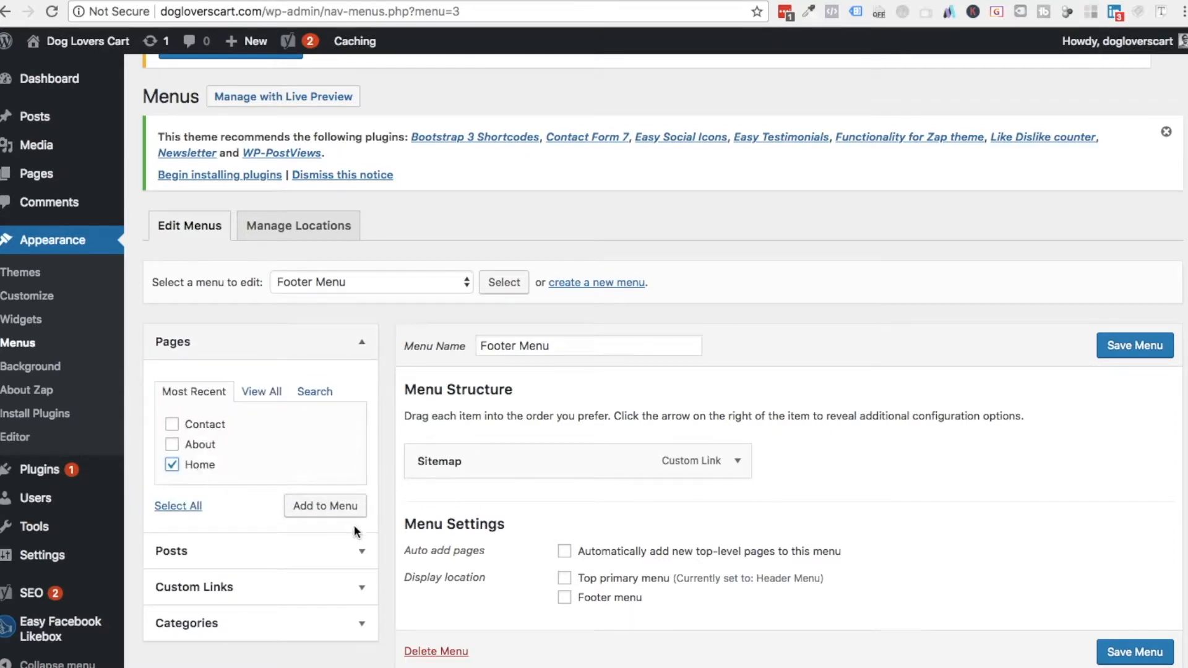
left_click(204, 426)
left_click(303, 511)
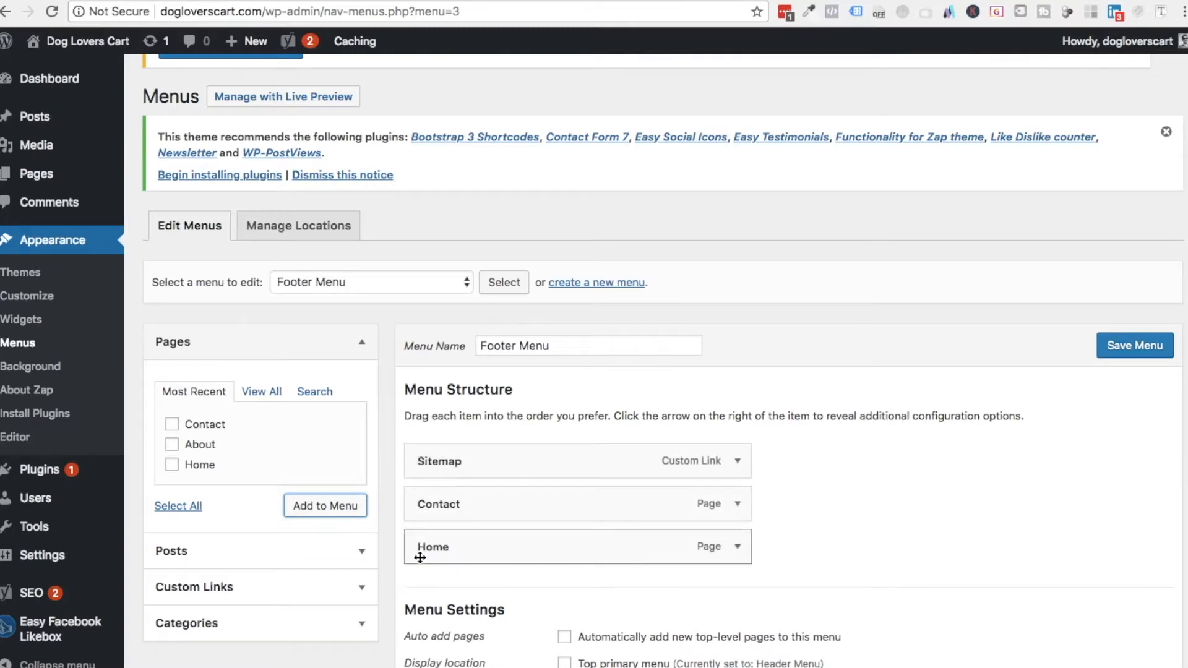
Reorder Footer Menu as Home, Sitemap, Contact and save it
left_click_drag(416, 557, 409, 448)
mouse_move(411, 544)
left_mouse_down()
mouse_move(411, 490)
mouse_move(411, 568)
mouse_move(411, 551)
left_mouse_up()
left_click(1135, 349)
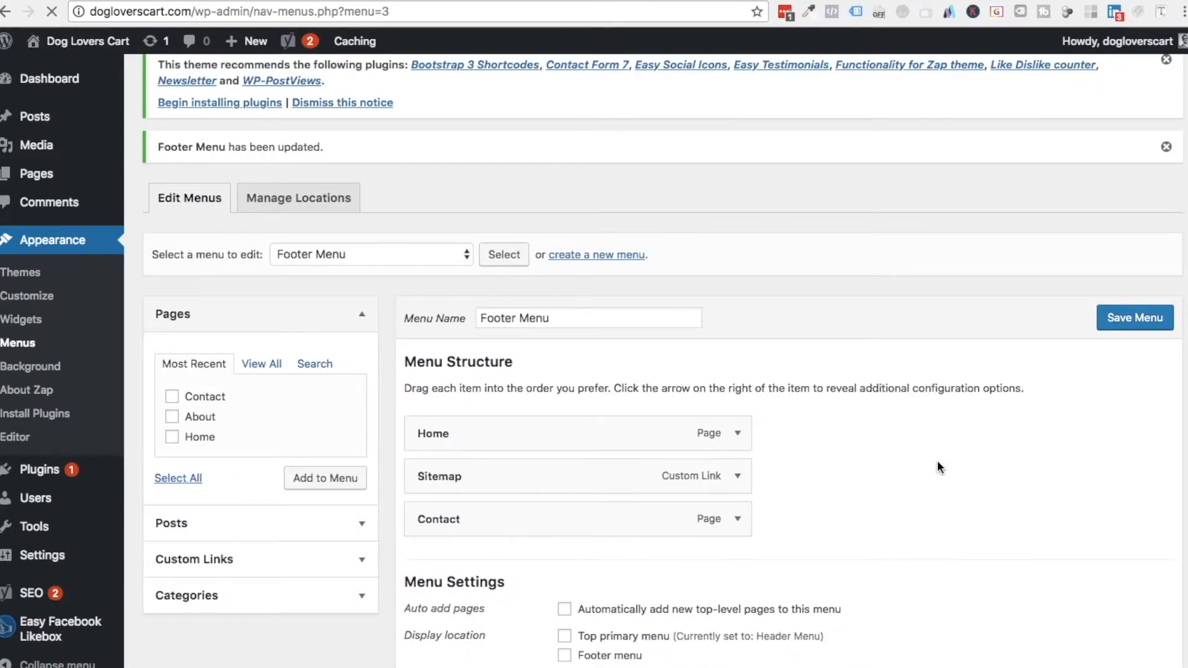
Set Footer Menu's display location to Footer menu
scroll(897, 483, "down", 2)
left_click(597, 582)
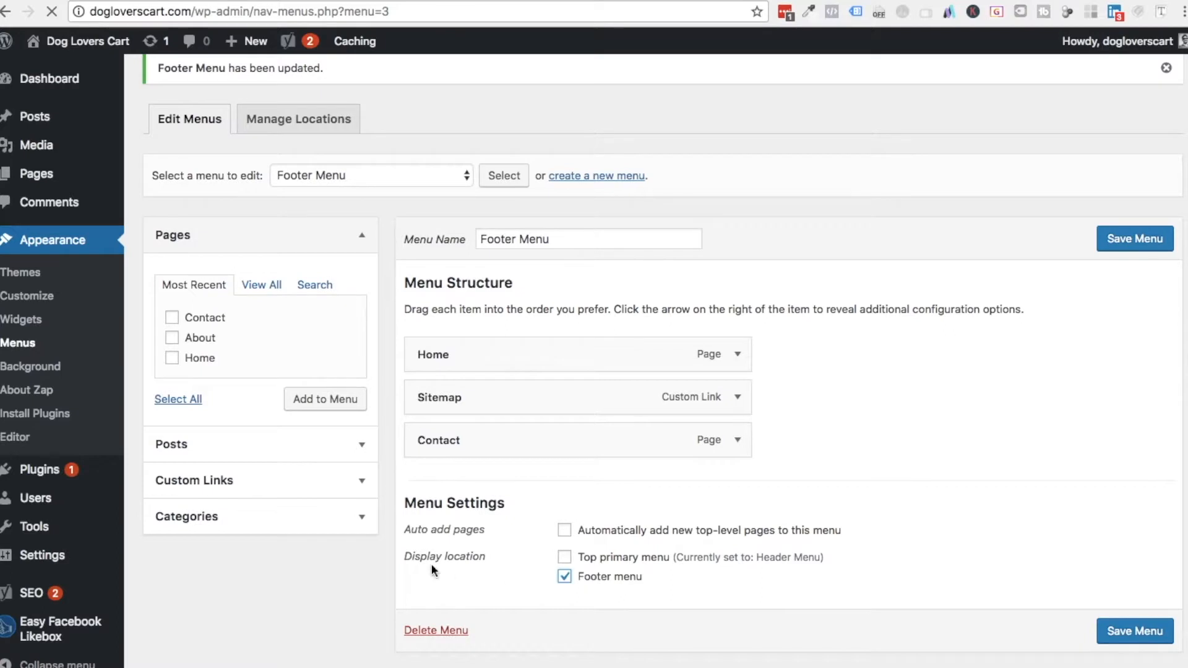
Save Footer Menu and load the dogloverscart.com home page to check the header and footer menus
left_click(1135, 239)
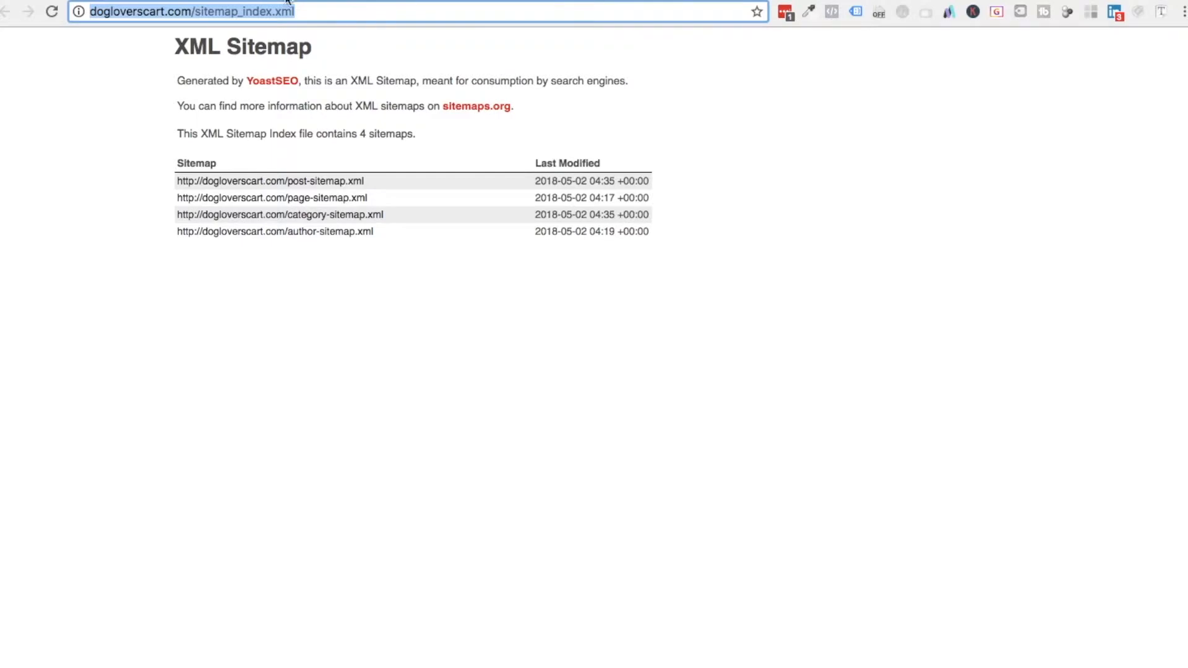
left_click(244, 9)
left_click_drag(195, 10, 363, 8)
key("BackSpace")
key("Return")
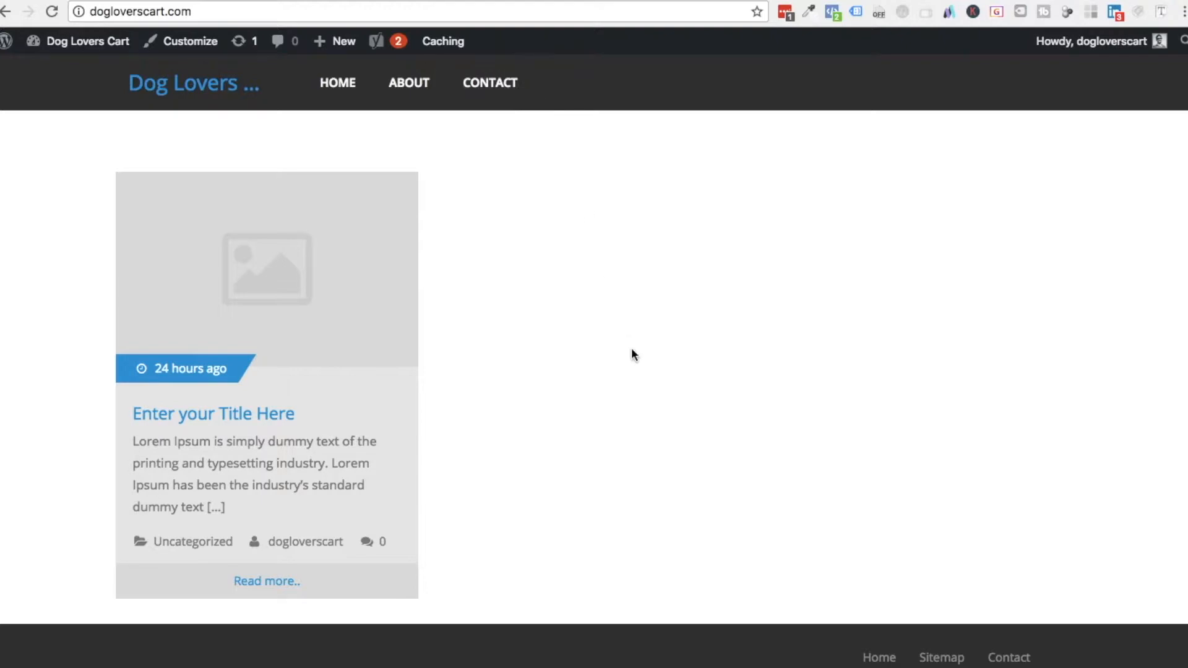
Check the "Creating Header & Footer Menu with Submenus" topic in the MindMeister outline and return to the WordPress menu editor
key("ctrl+Tab")
key("ctrl+Tab")
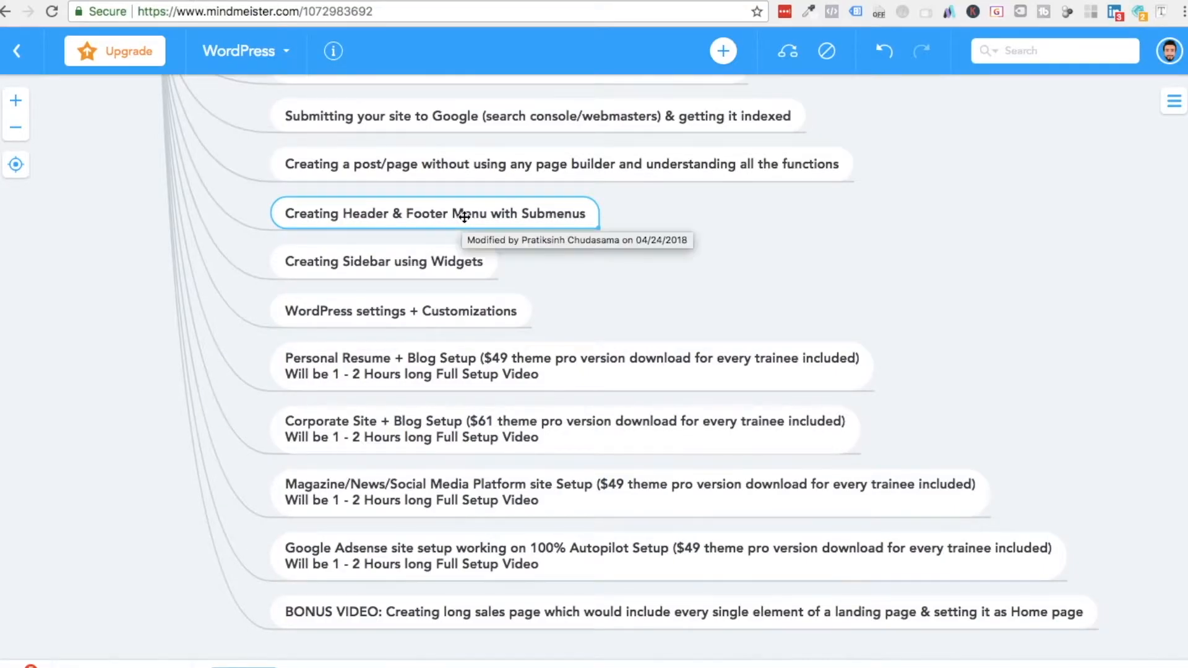
key("ctrl+shift+Tab")
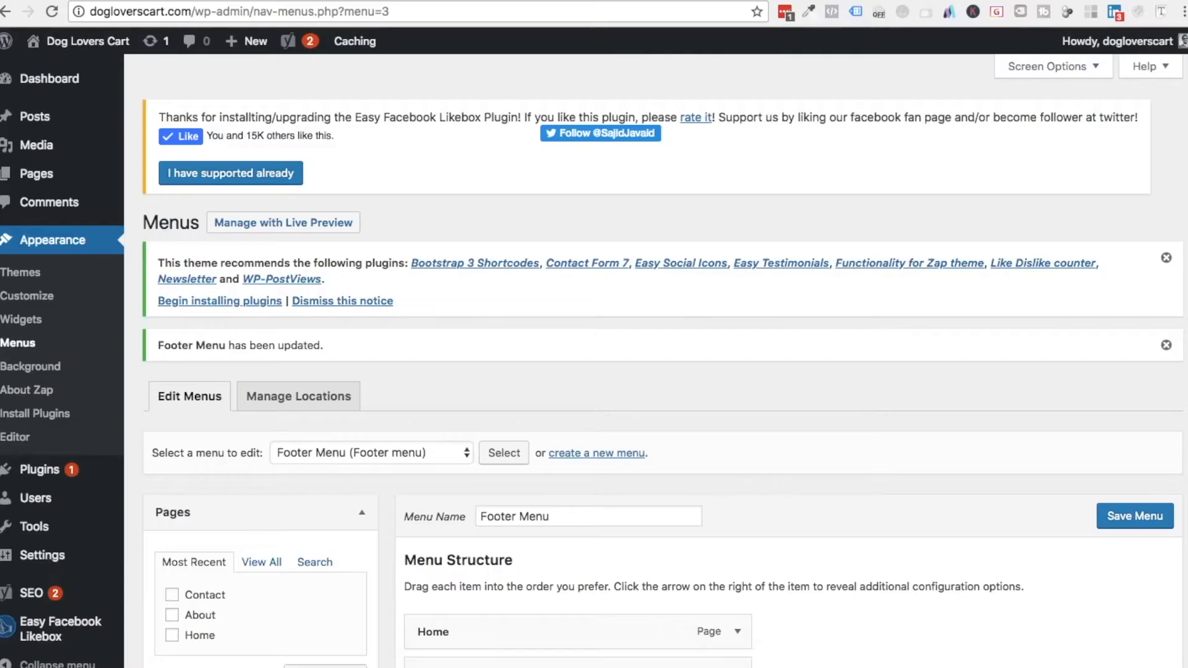
Add a custom link with the text "Who Are We" and the URL google.com to Footer Menu
scroll(521, 426, "down", 4)
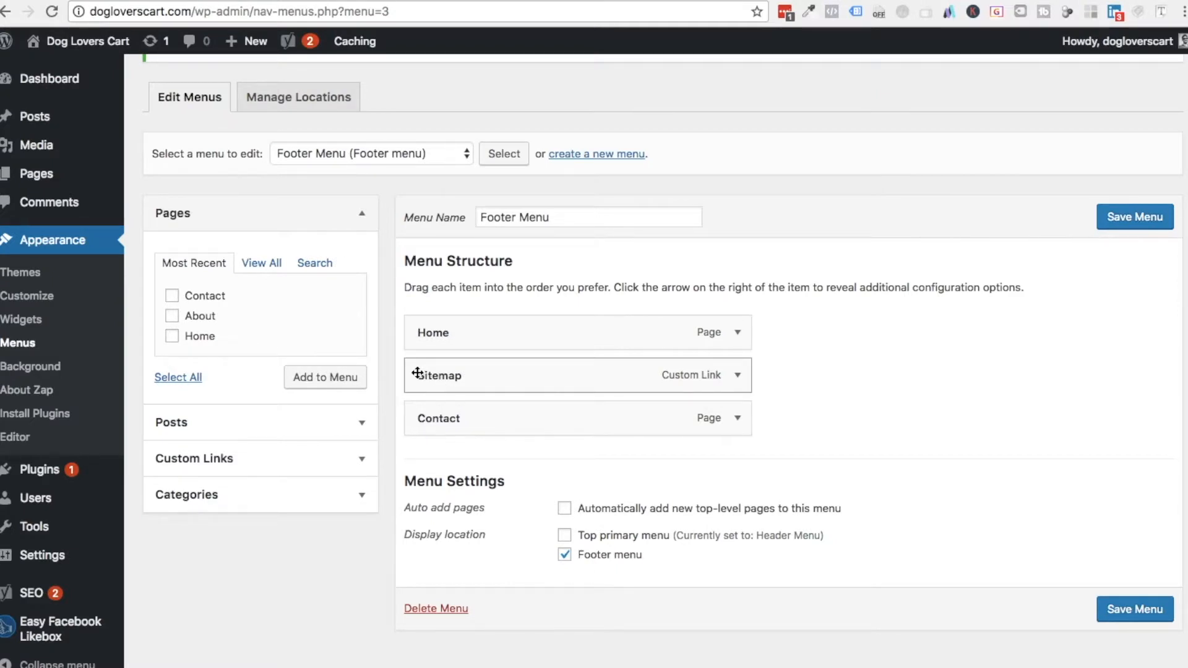
left_click(357, 461)
left_click(295, 379)
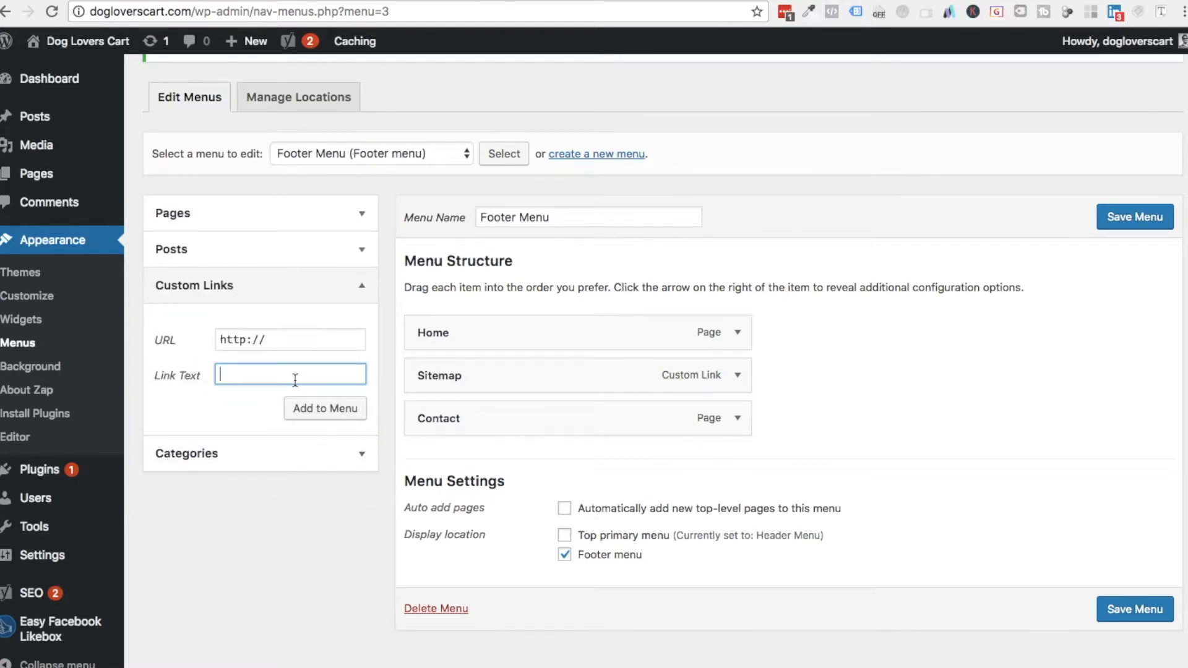
type("Who Are We")
left_click(280, 337)
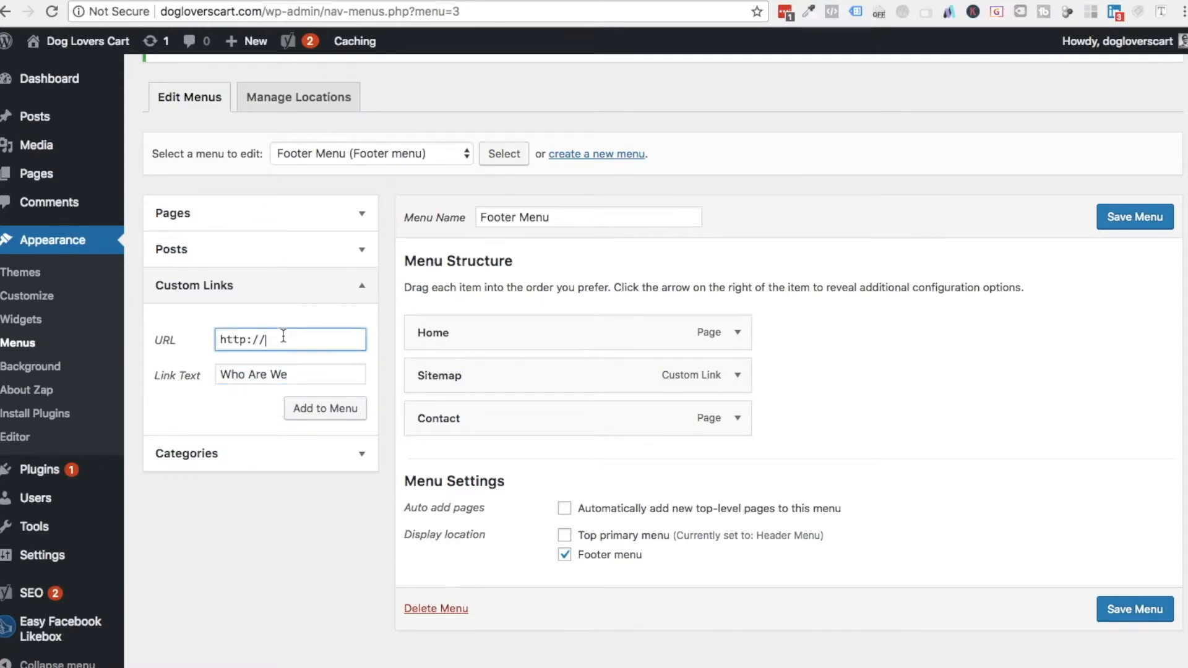
type("google.com")
left_click(321, 407)
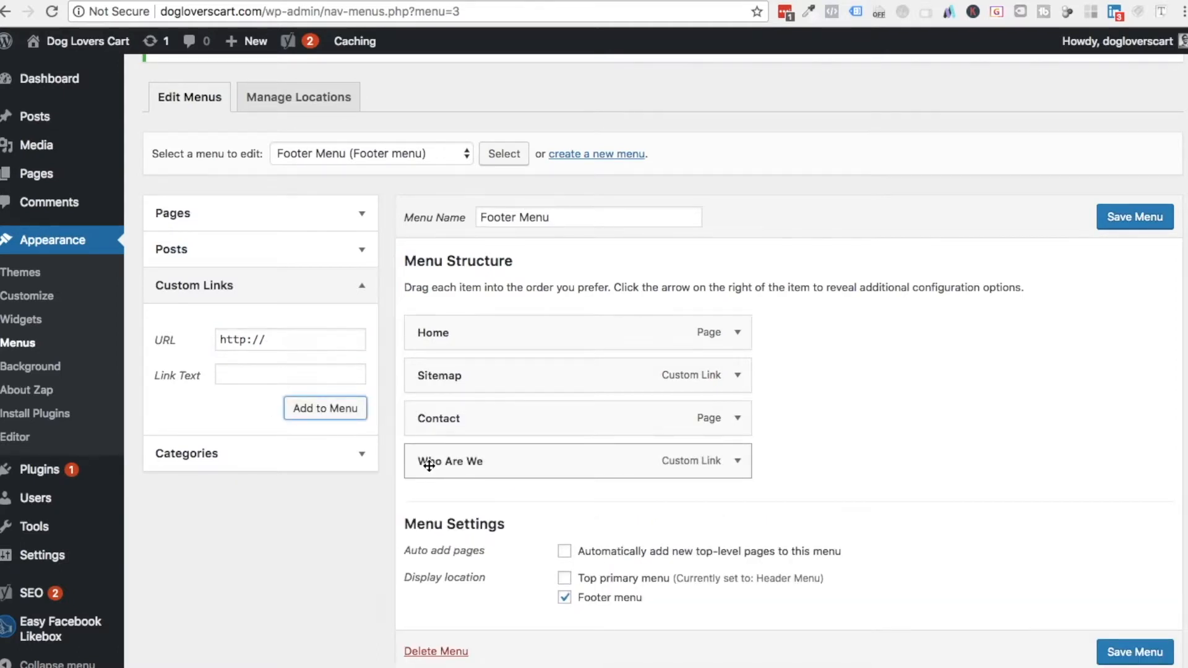
Switch to editing Header Menu (Top primary menu), discarding the unsaved Footer Menu changes
left_click(411, 156)
left_click(410, 165)
left_click(503, 154)
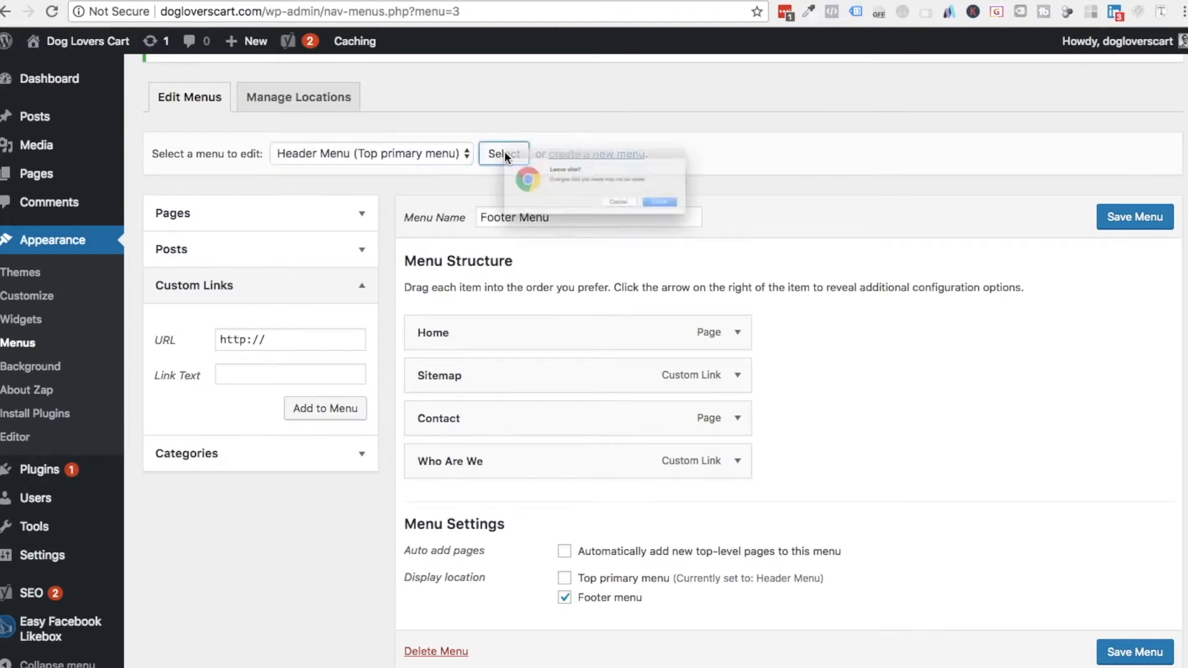
left_click(718, 220)
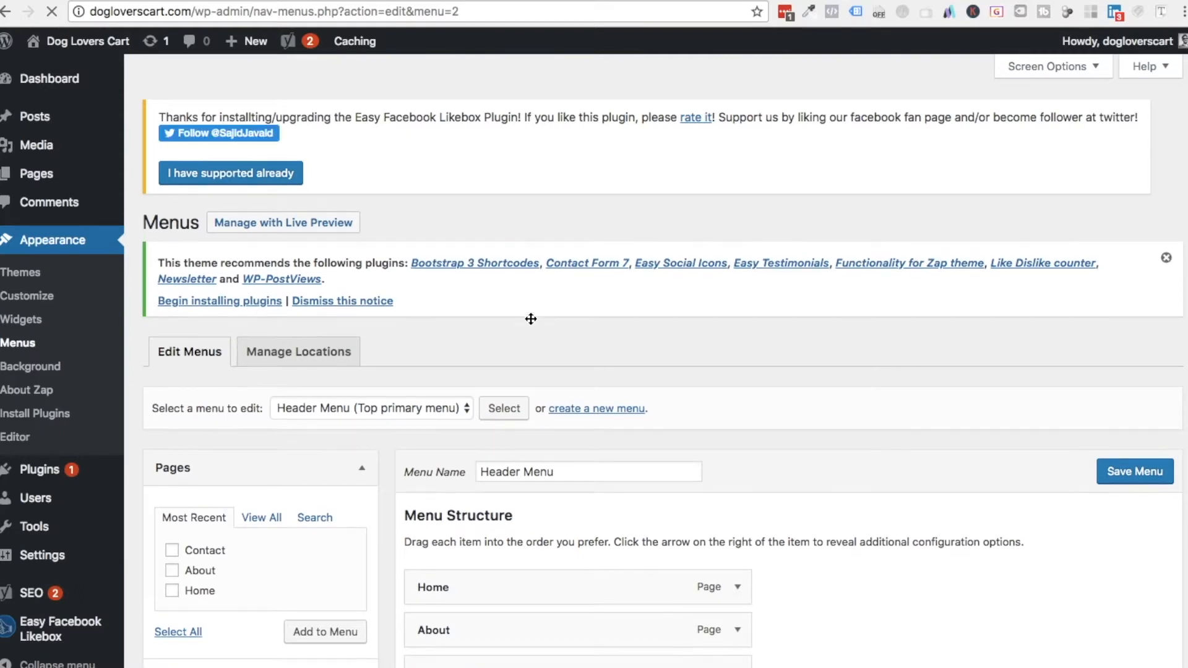
scroll(533, 504, "down", 4)
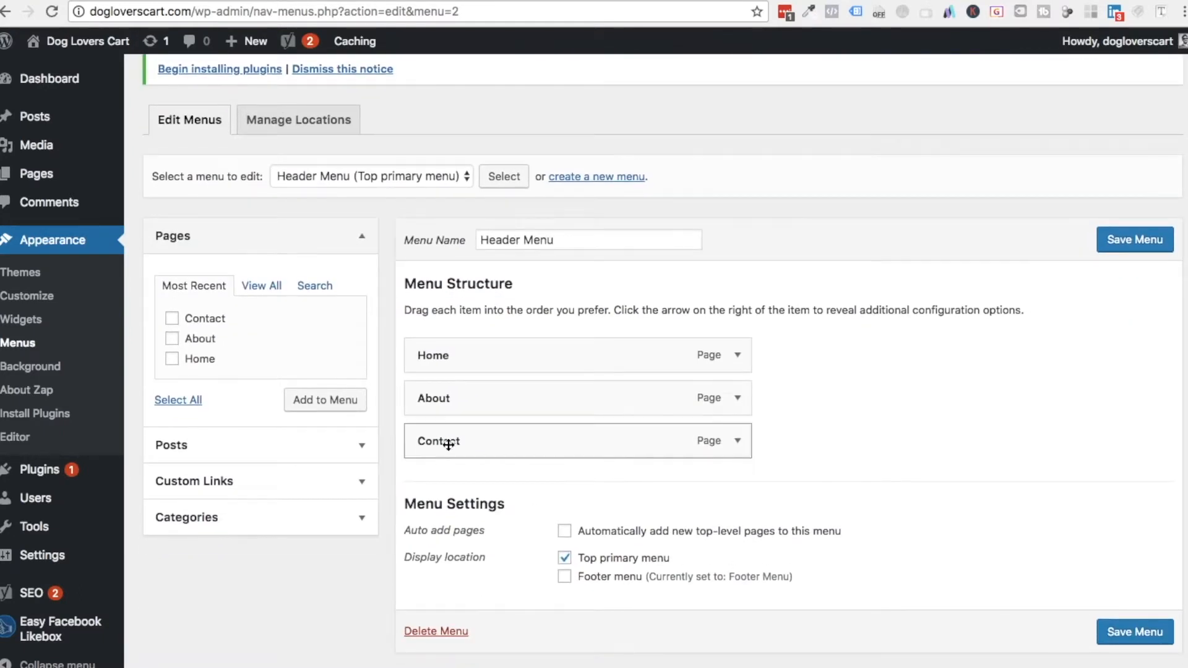
Add a custom link with the text "Who We Are" and the URL google.com to Header Menu
left_click(214, 481)
left_click(246, 398)
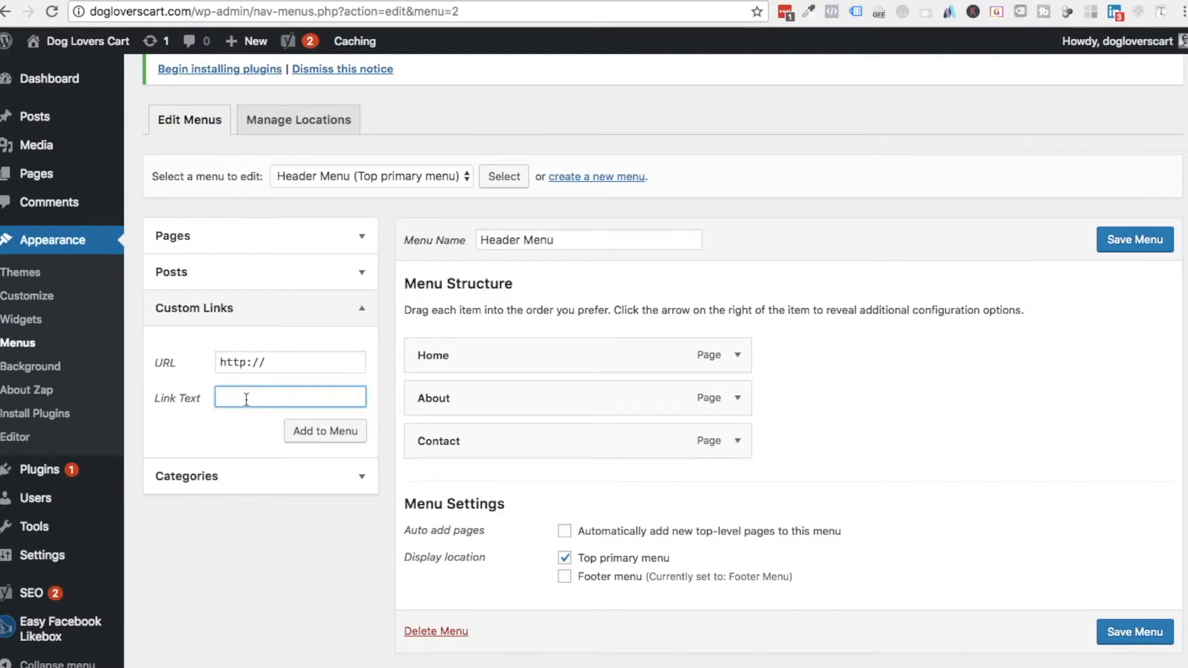
type("Wh")
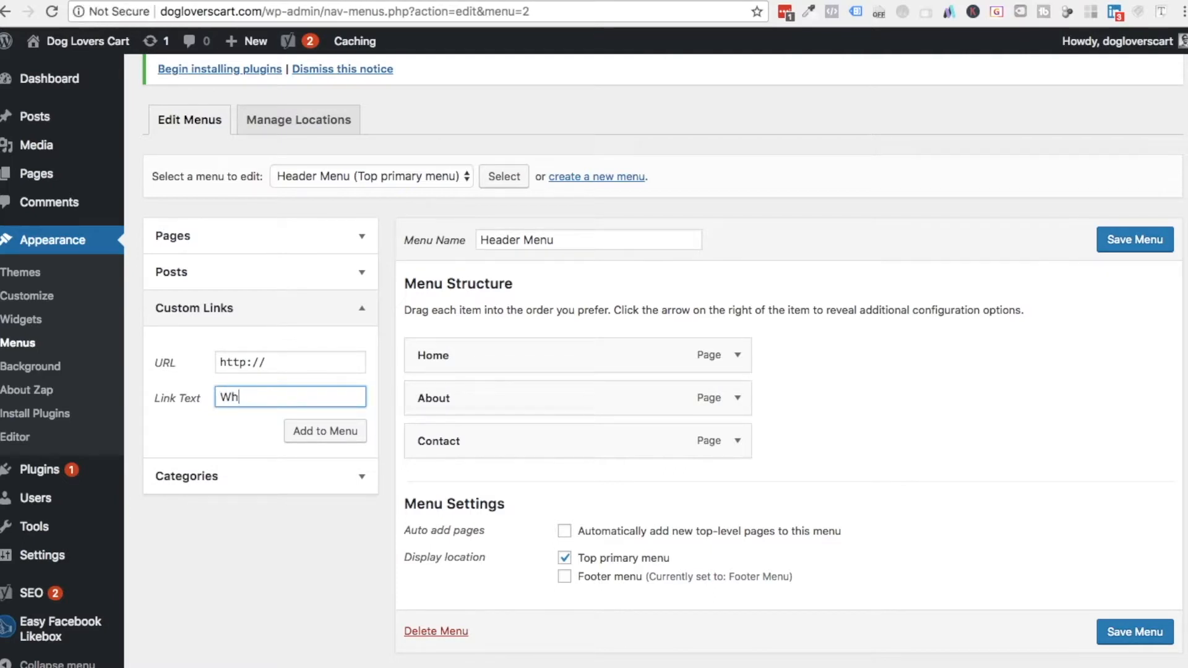
type("o We Are")
left_click(295, 352)
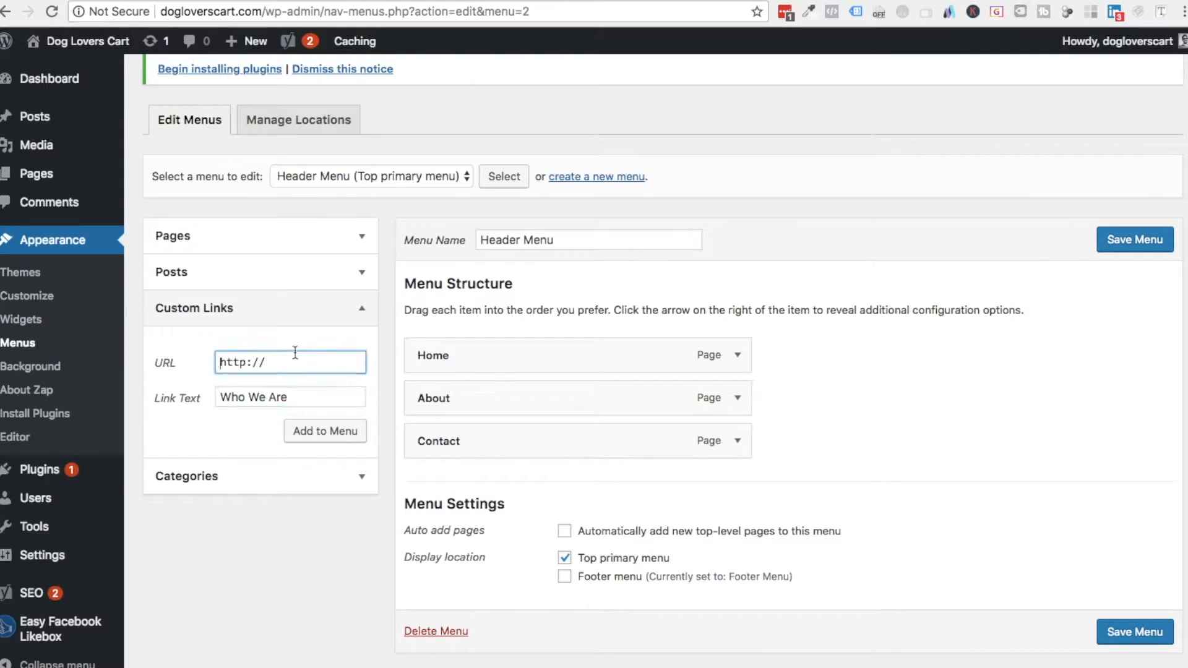
type("google.com")
left_click(318, 430)
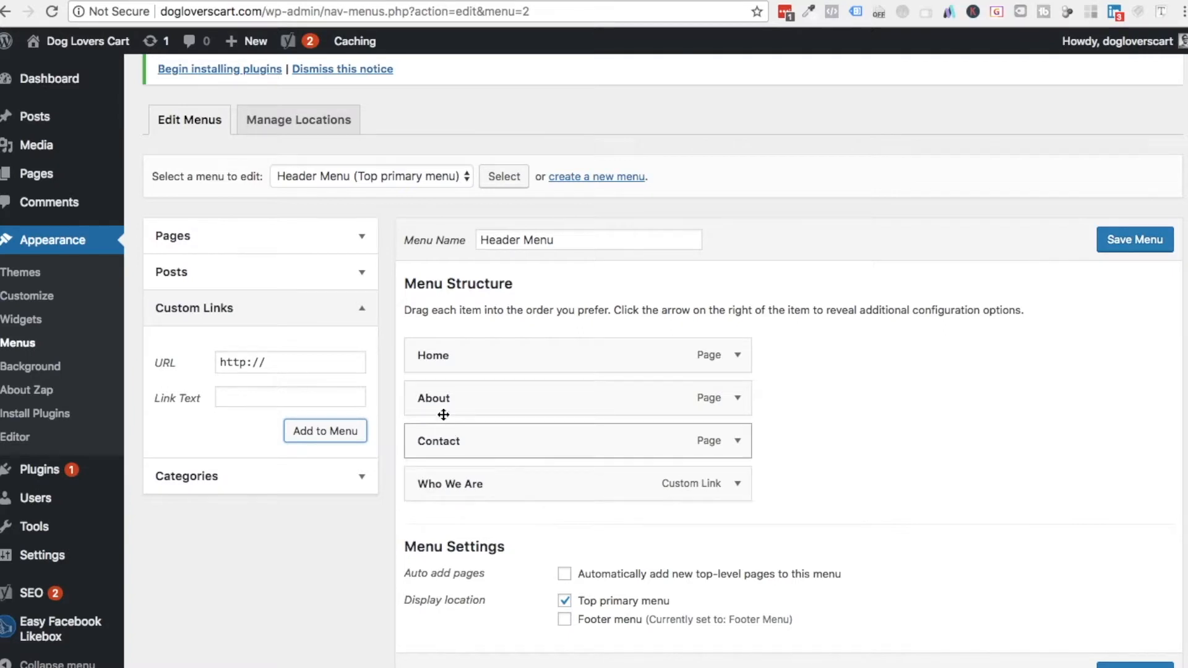
View the home page's header navigation and dismiss the system update notification
left_click(396, 1)
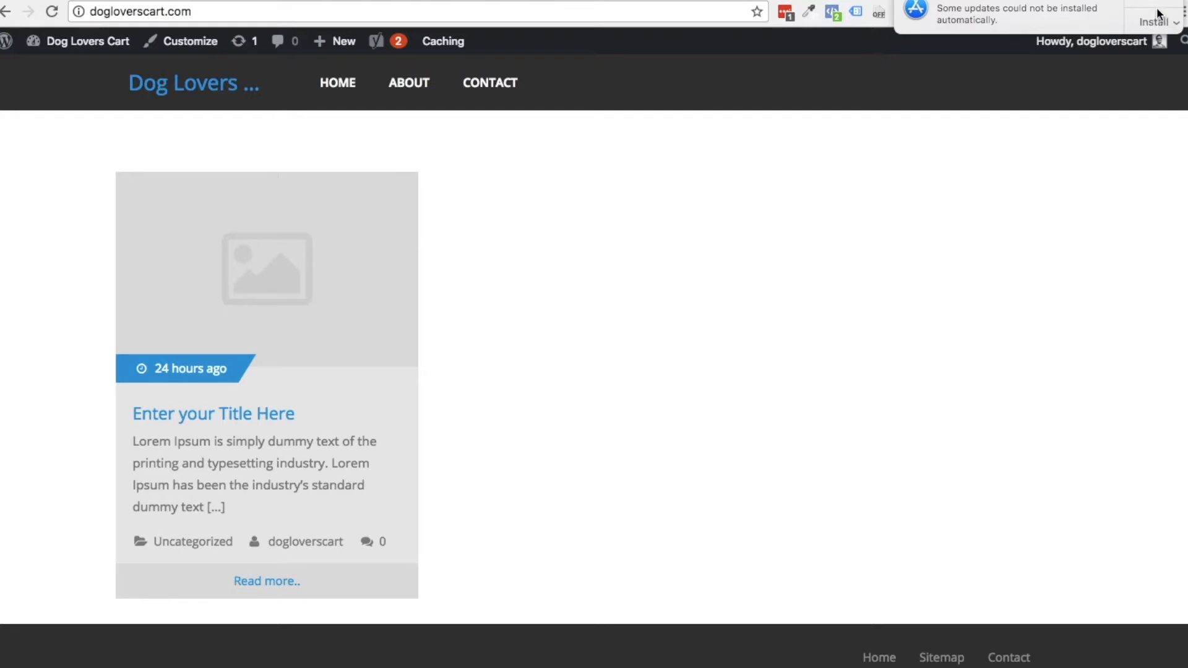
left_click(1159, 23)
left_click(1104, 123)
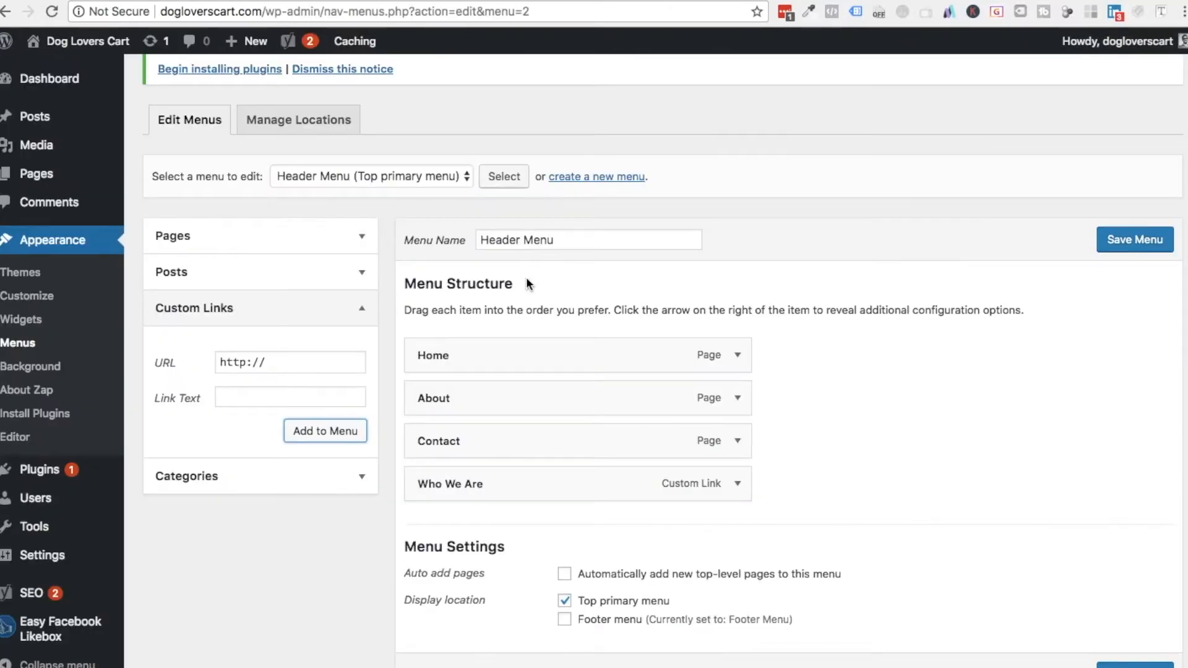
Try to save Header Menu with Who We Are nested as a sub item of About, and check the home page
left_click_drag(451, 485, 462, 440)
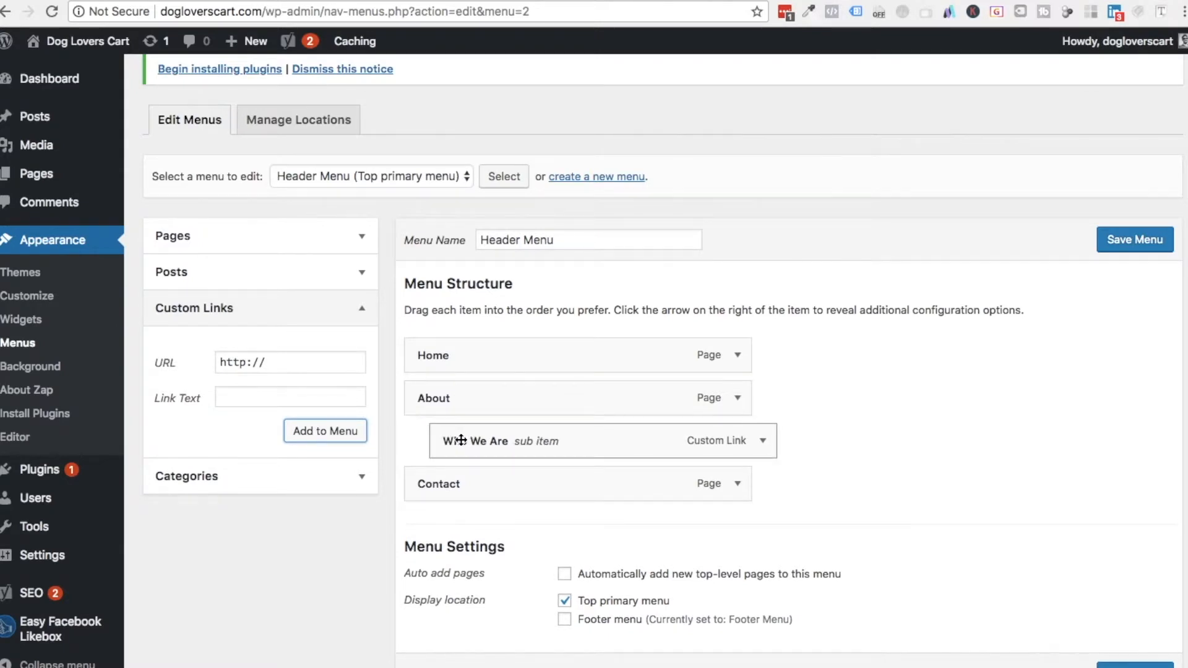
left_click(1131, 241)
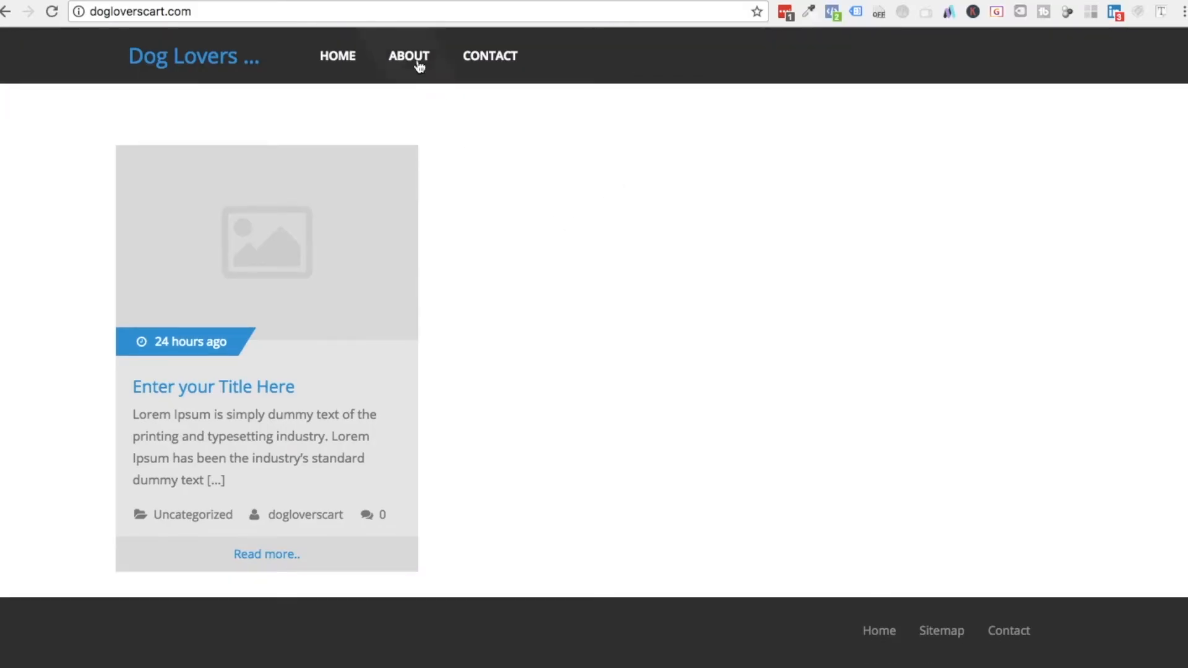
scroll(662, 140, "up", 2)
Return to the menu editor and log back in to WordPress with the prefilled credentials
left_click(360, 0)
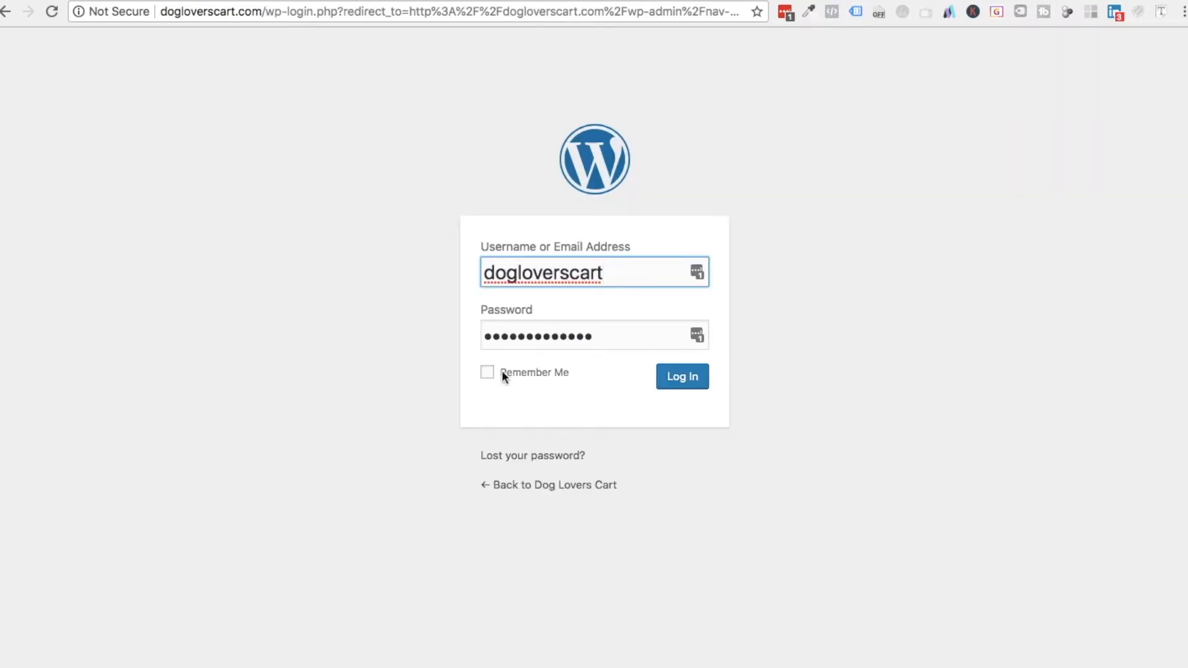
left_click(679, 389)
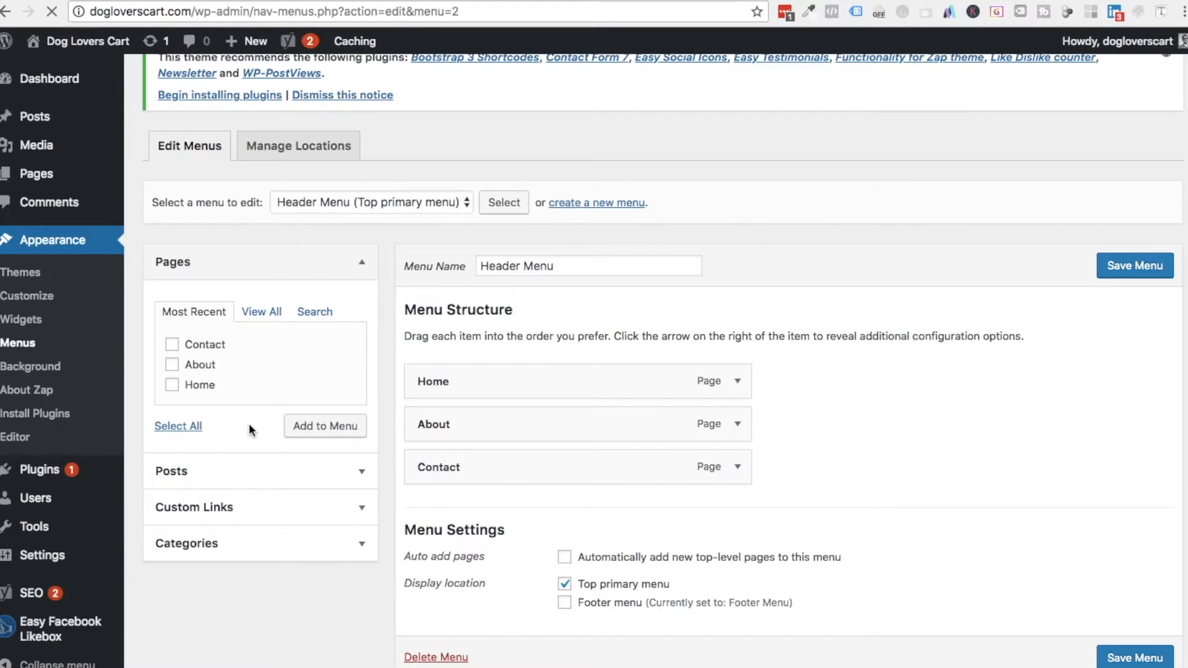
Add a custom link with the text "Who Are We" and the URL google.com to Header Menu
left_click(268, 504)
left_click(241, 422)
type("Who ")
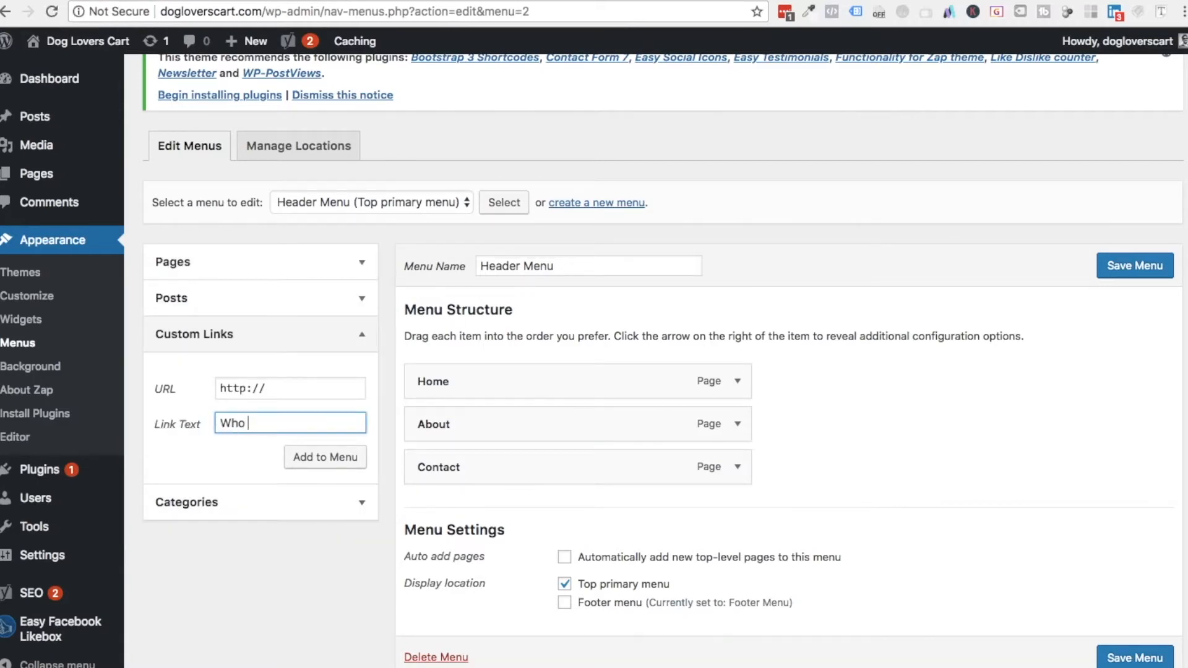
type("Are We")
left_click(291, 390)
type("google.com")
left_click(324, 459)
Nest Who Are We as a sub item of About and save Header Menu
left_click_drag(451, 501, 467, 470)
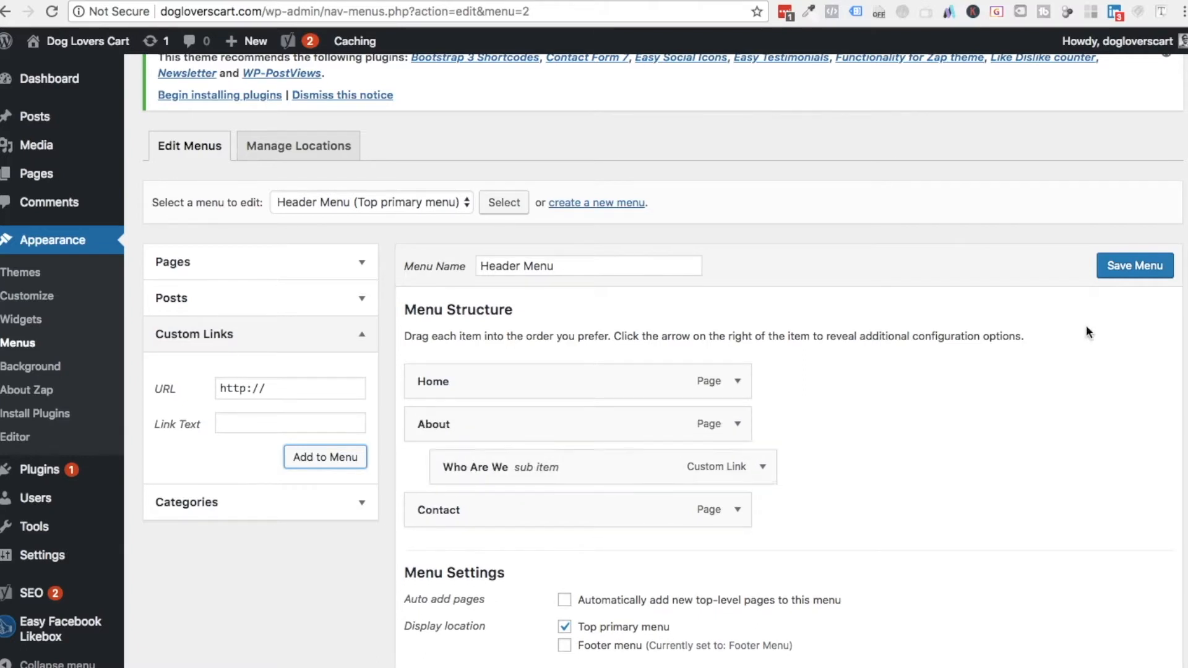
left_click(1134, 266)
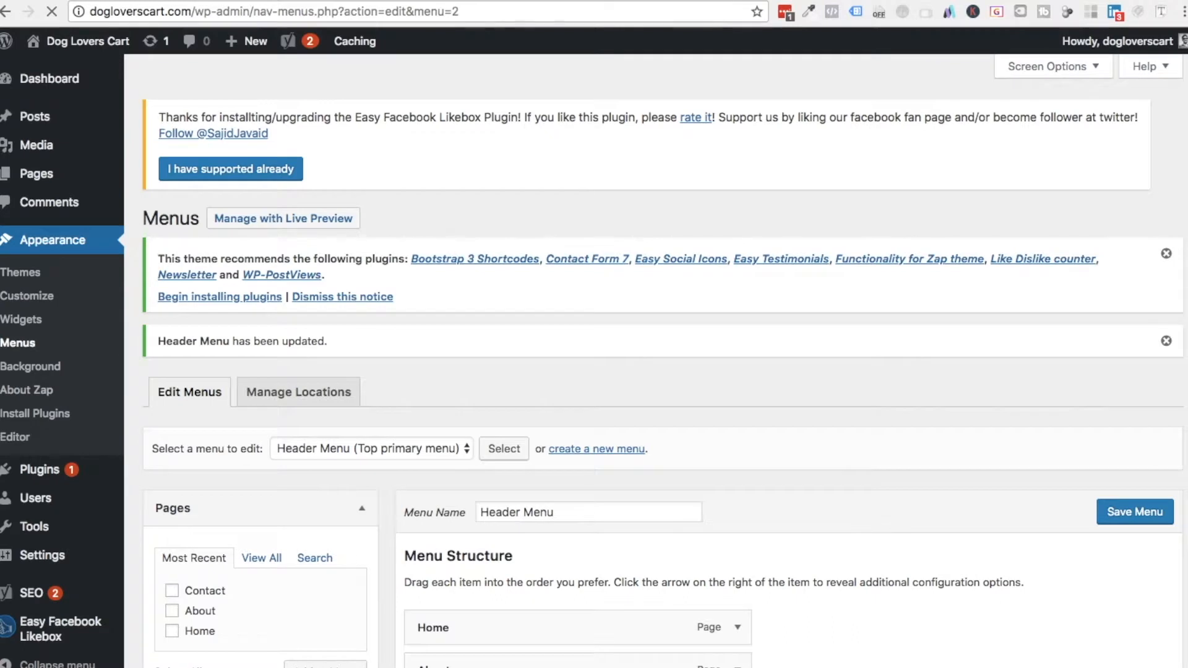
Reload the home page and examine the About dropdown, comparing it with the Header Menu structure in the editor
left_click(498, 0)
key("super+r")
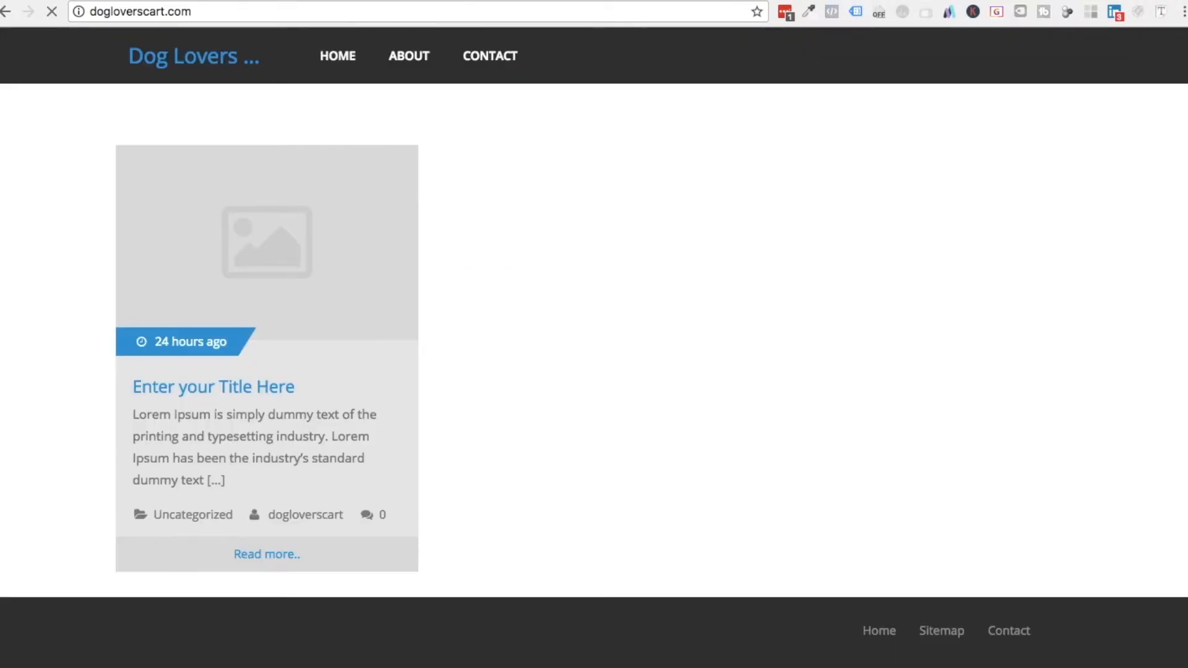
mouse_move(454, 82)
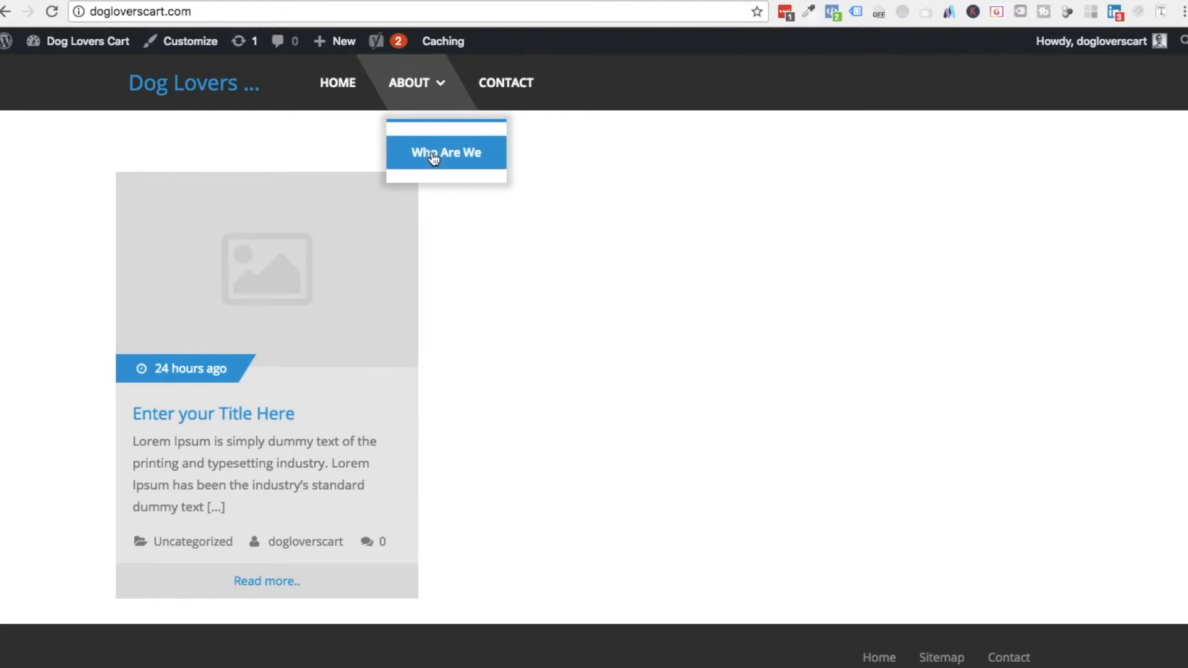
left_click(385, 1)
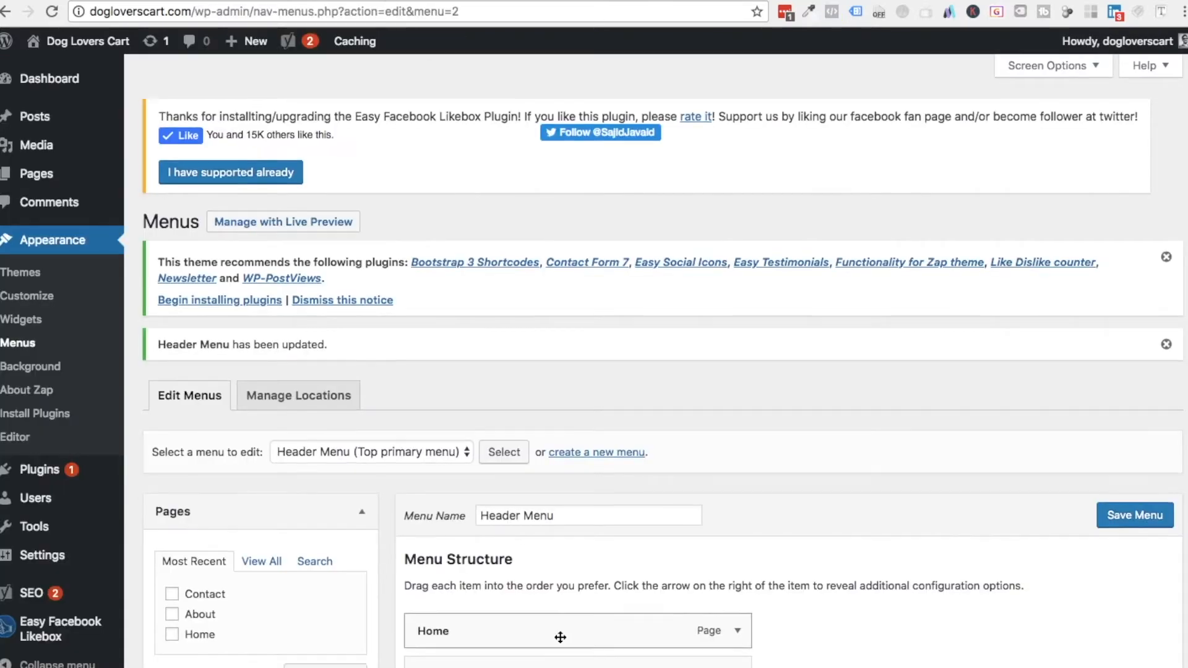
scroll(559, 636, "down", 5)
left_click(519, 1)
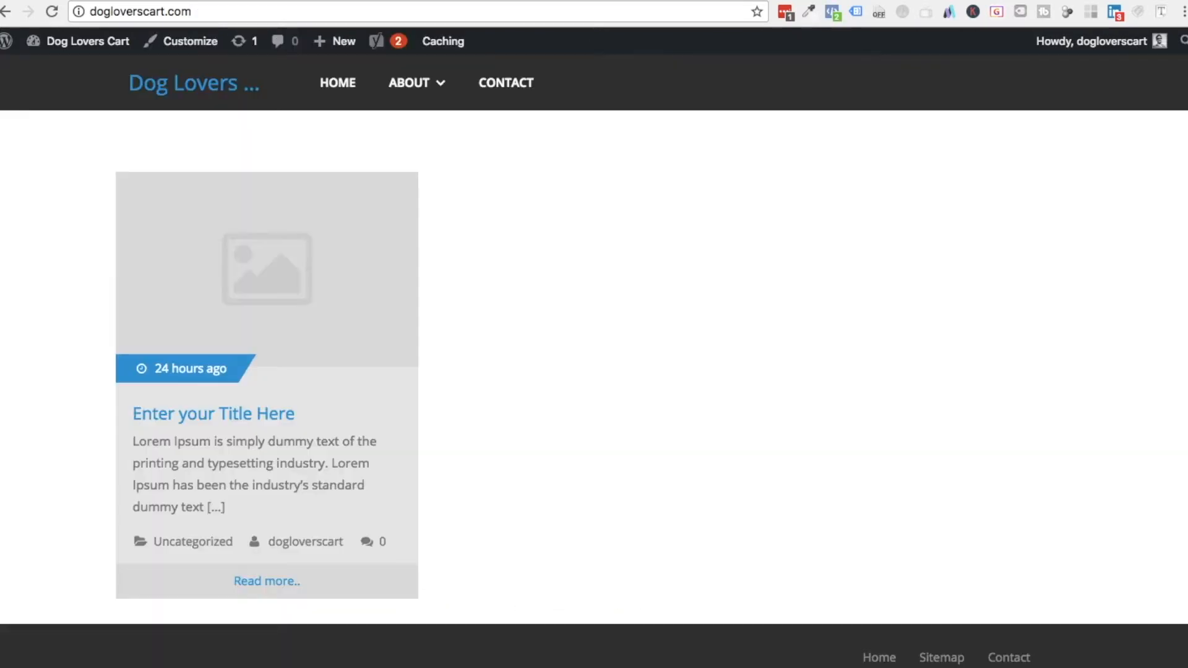
mouse_move(410, 98)
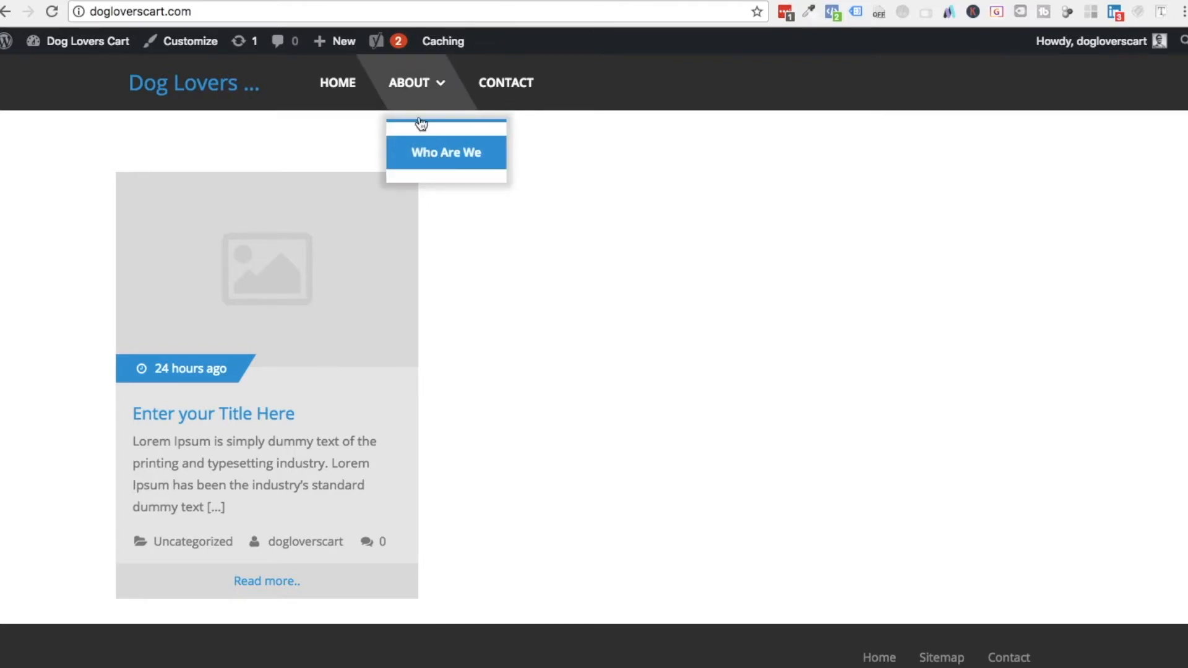
Add a custom link with the text "Here Are We" and the URL google.com to Header Menu
left_click(358, 1)
left_click(240, 461)
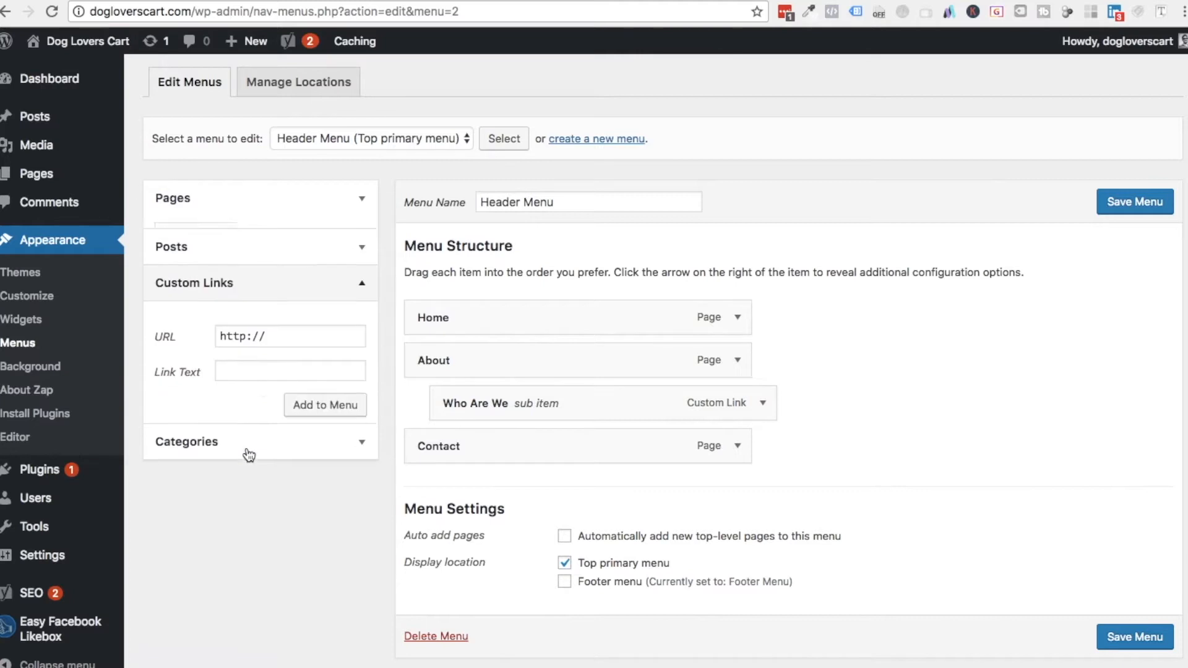
left_click(260, 362)
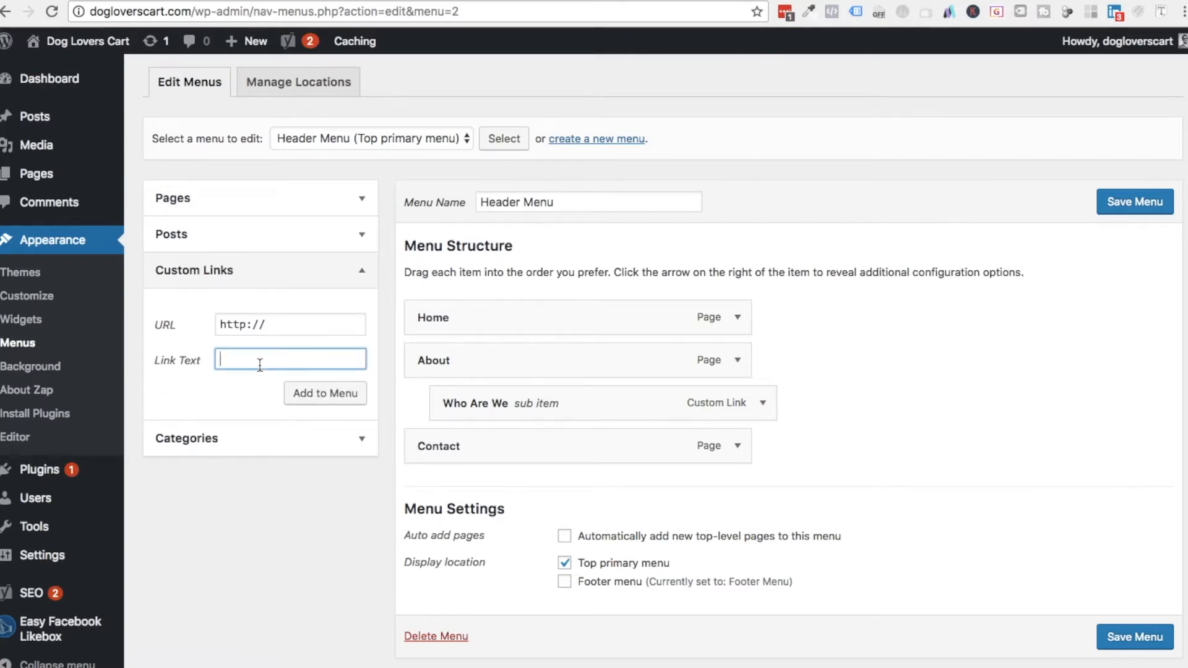
type("Here Are We")
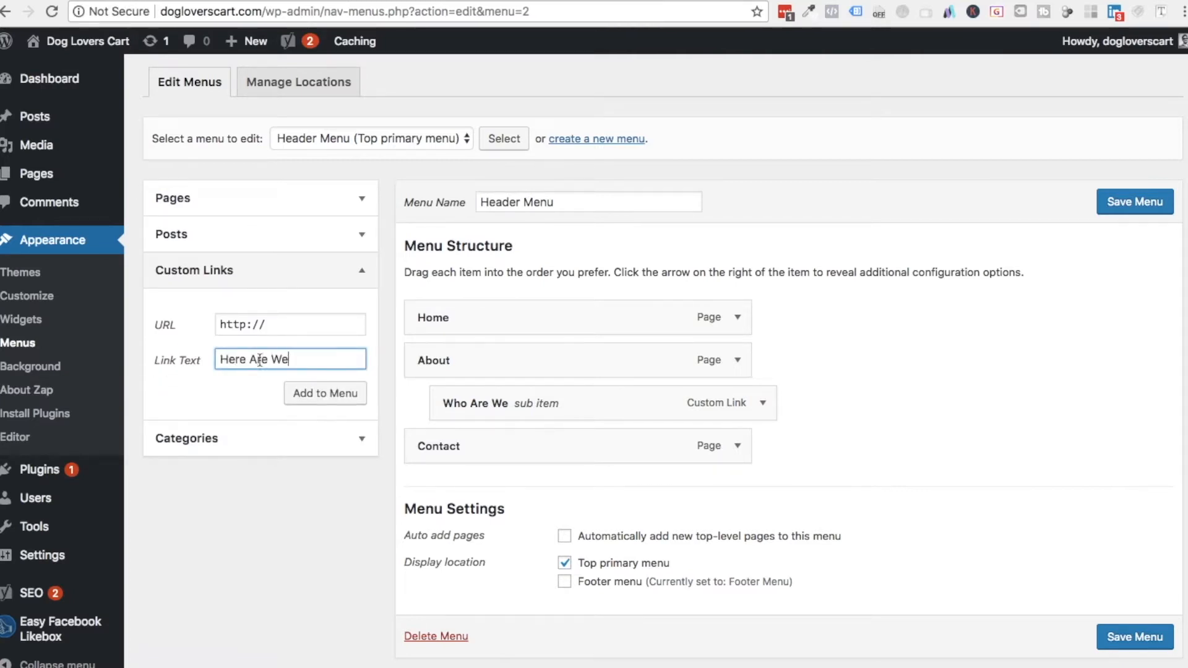
left_click(285, 331)
type("google.com")
left_click(305, 383)
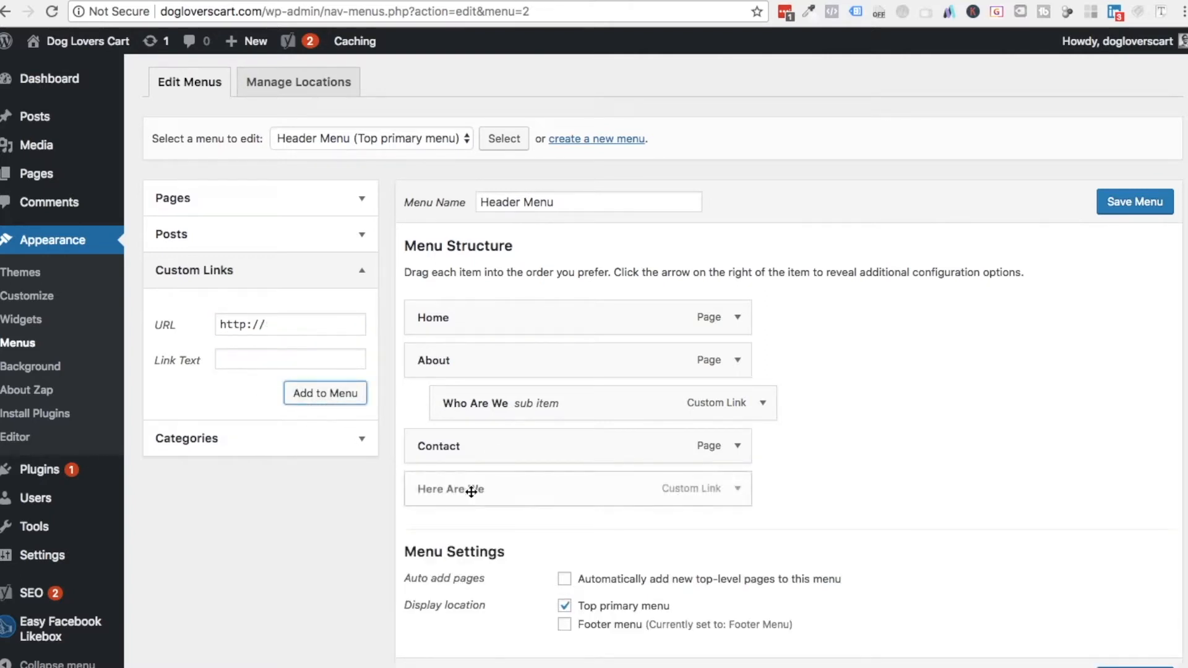
Nest Here Are We as a sub item of Who Are We and save Header Menu
left_click_drag(432, 493, 480, 443)
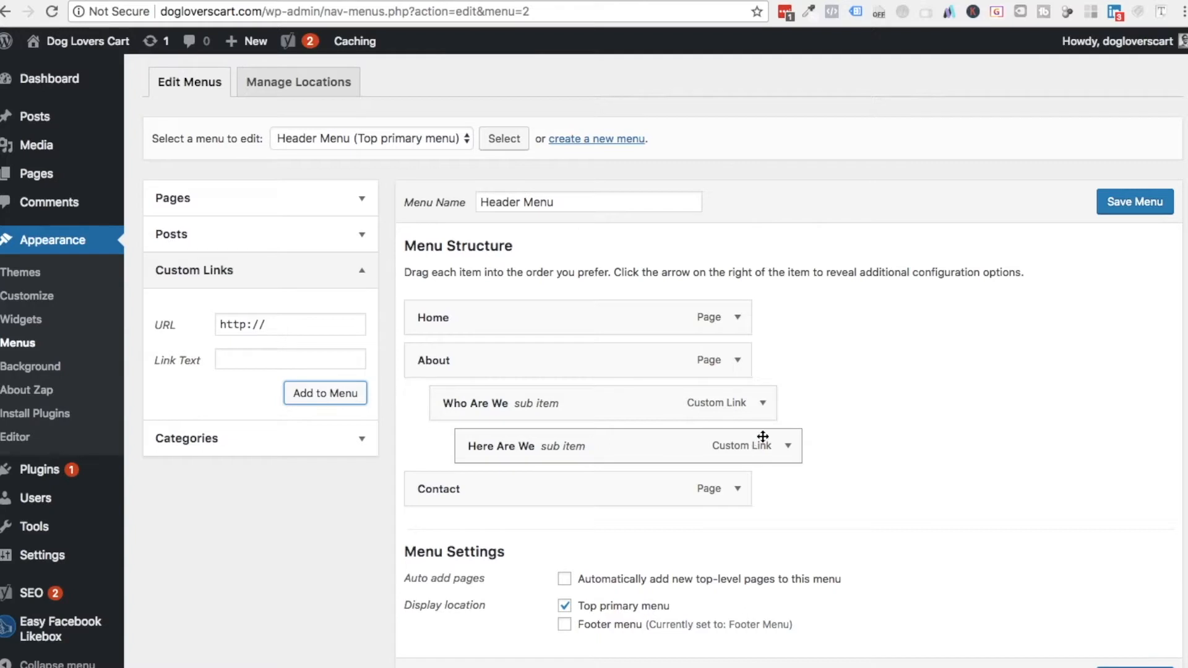
left_click(1126, 212)
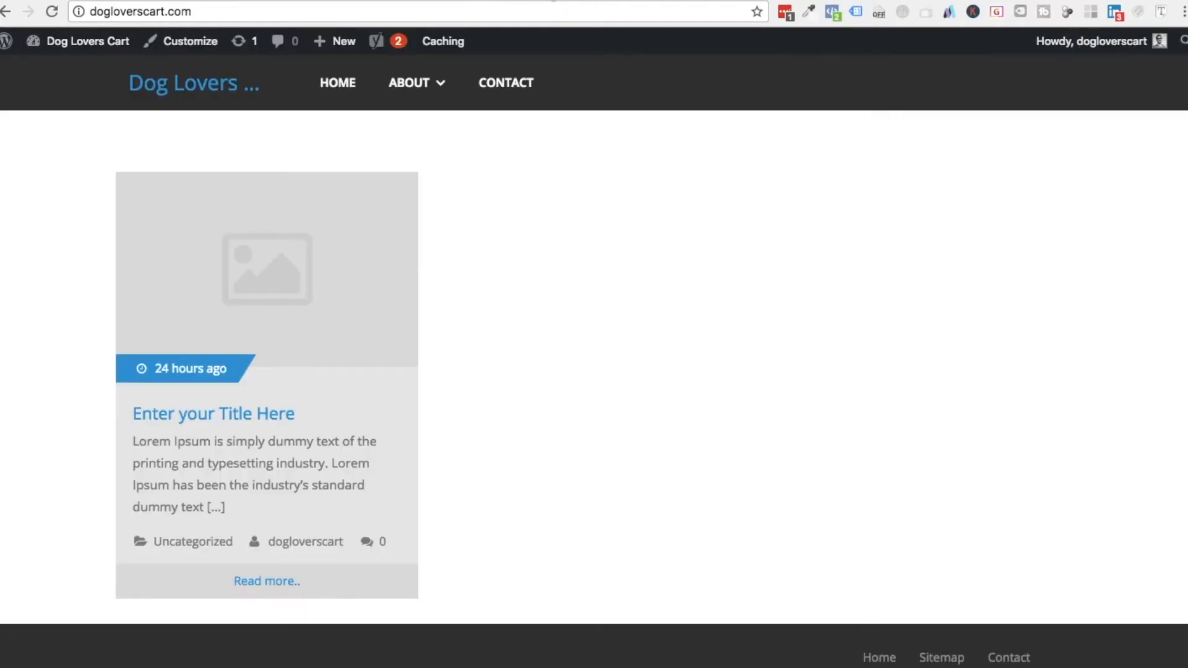
Reload the home page and examine the nested submenu under About and Who Are We
key("super+r")
mouse_move(418, 99)
mouse_move(440, 167)
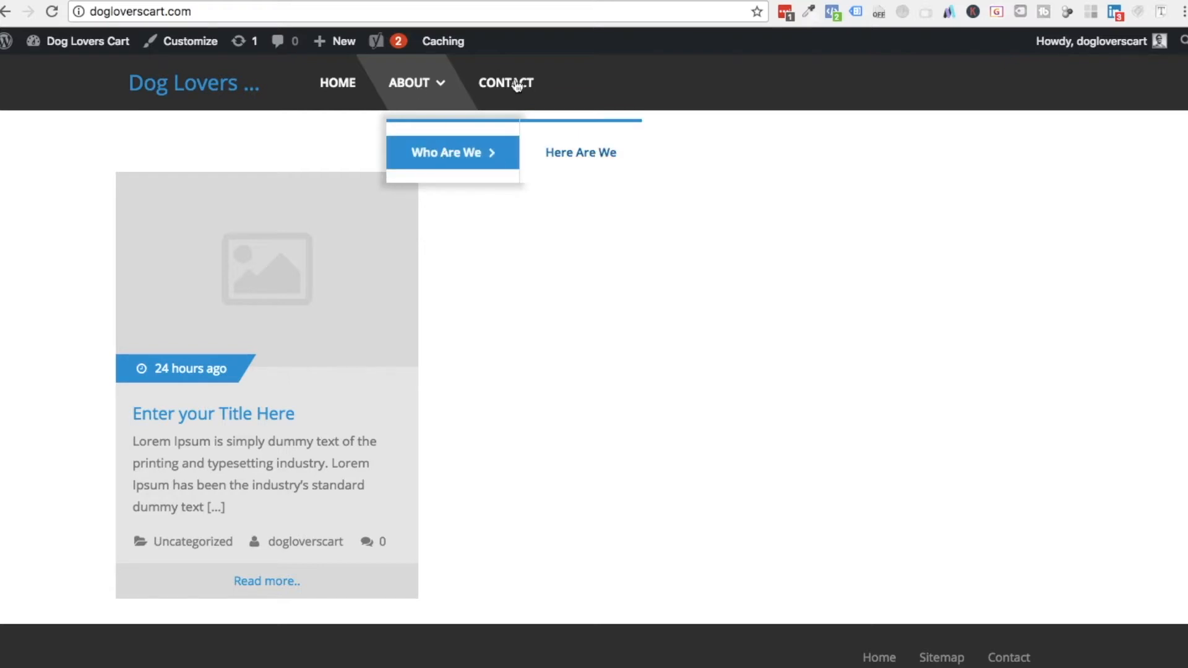
Move Here Are We out from under Who Are We to be a direct sub item of About, and save Header Menu
left_click(375, 1)
scroll(526, 373, "down", 4)
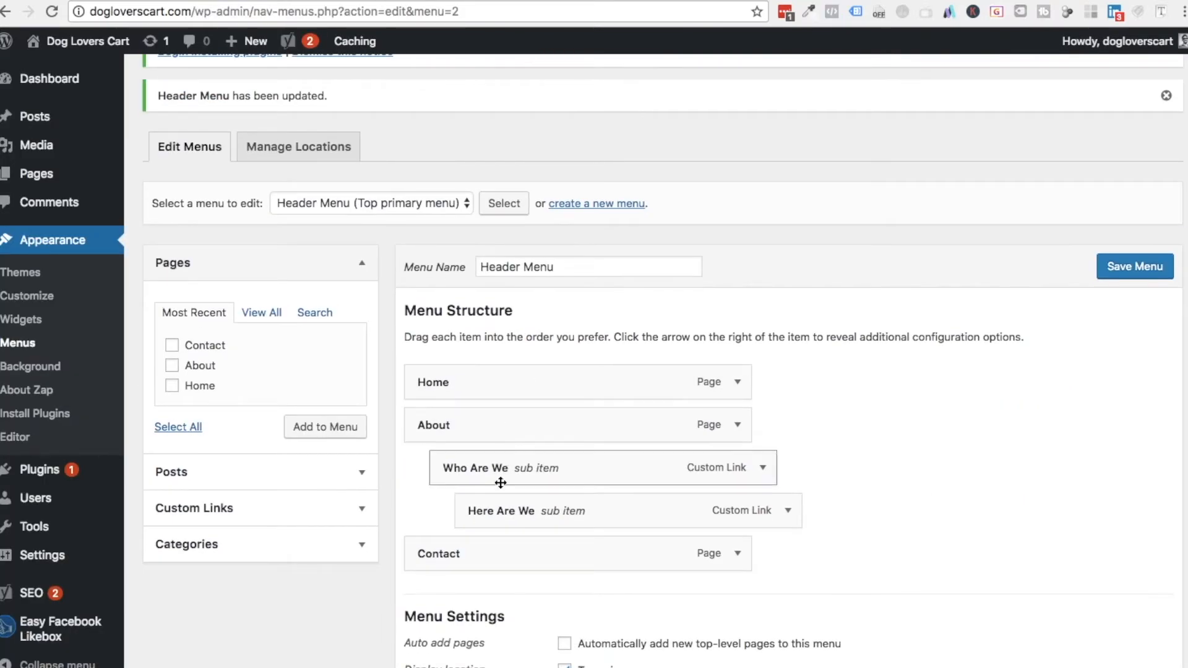
mouse_move(488, 515)
left_mouse_down()
mouse_move(464, 511)
mouse_move(504, 512)
mouse_move(494, 515)
left_mouse_up()
left_click(1146, 270)
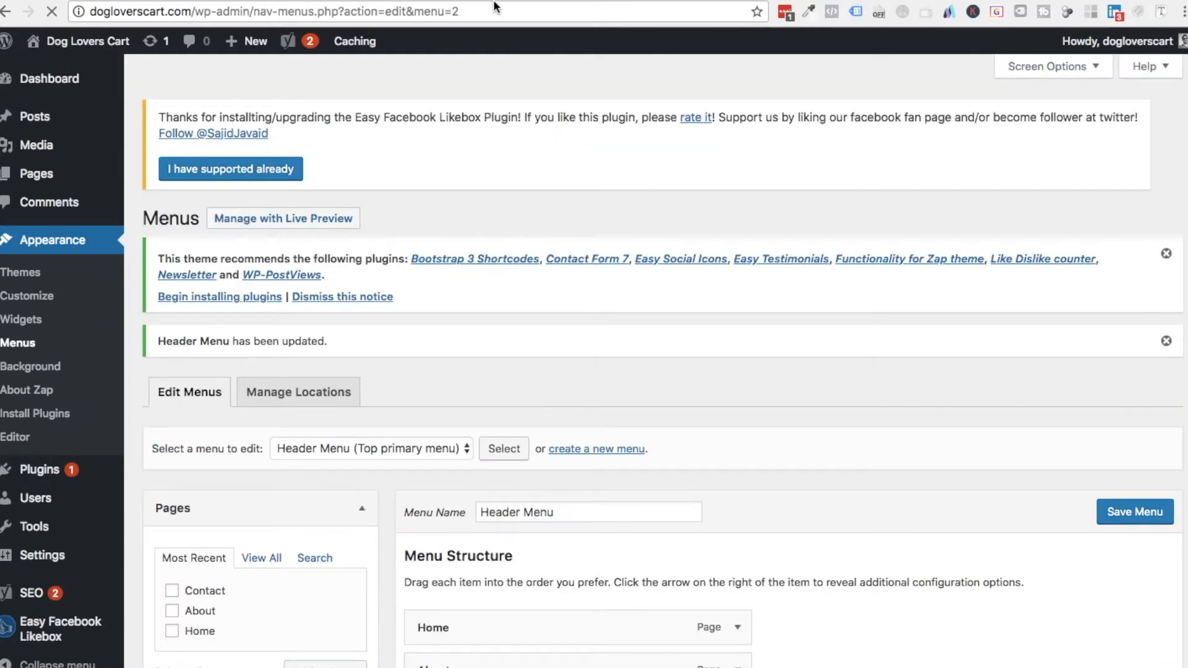
Reload the home page and test the google.com submenu link and the Contact link, returning to the home page after each
left_click(507, 0)
key("super+r")
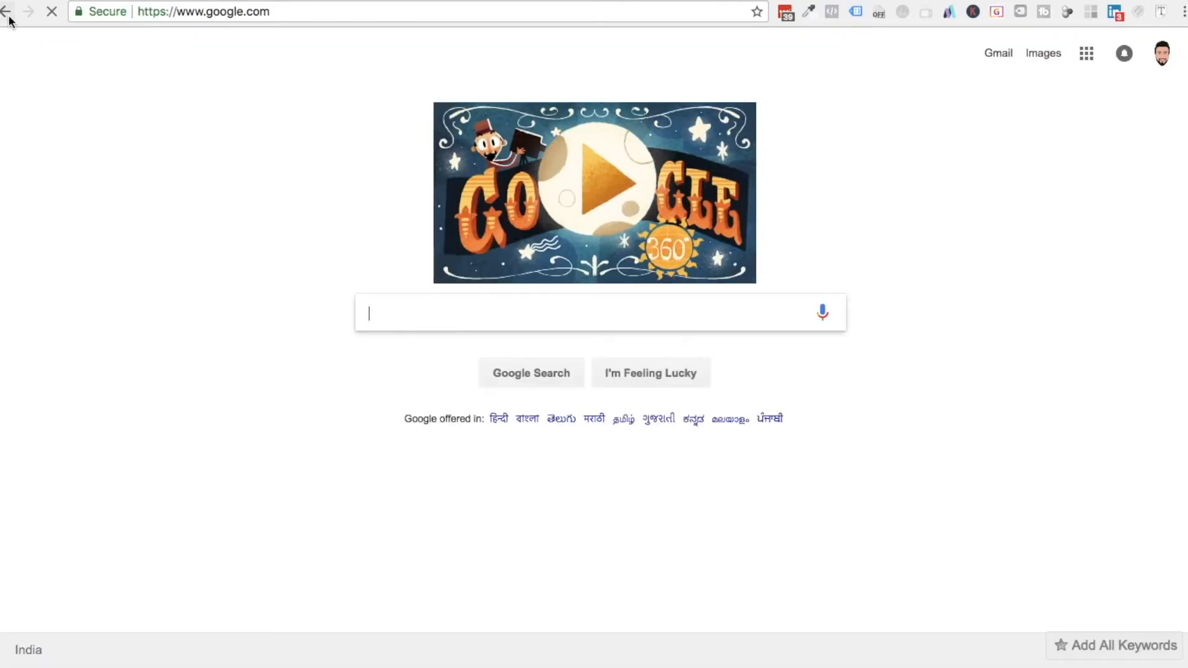
left_click(6, 14)
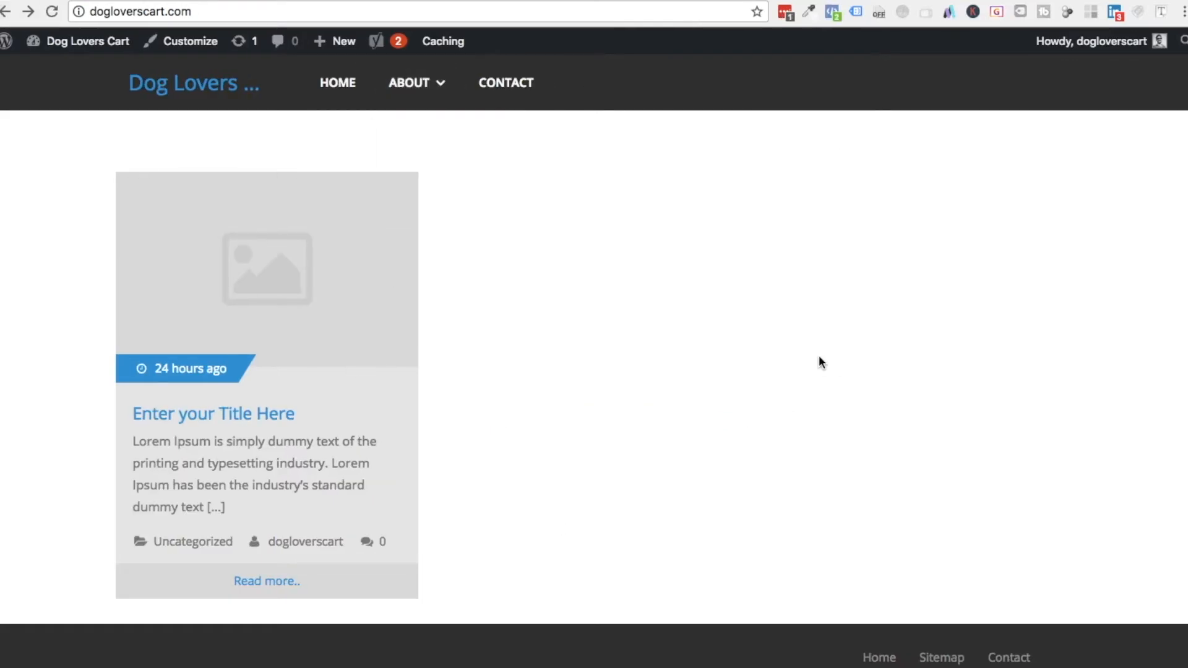
left_click(506, 83)
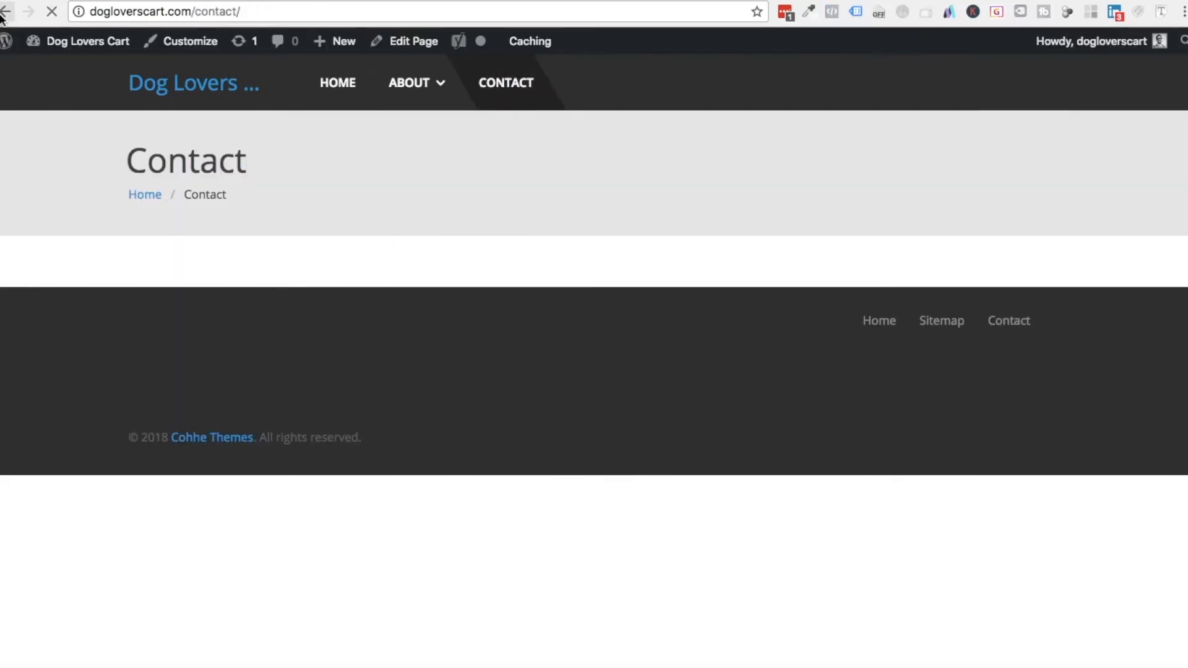
left_click(3, 12)
Examine the settings of the Who Are We sub item in the Header Menu structure
scroll(589, 465, "down", 1)
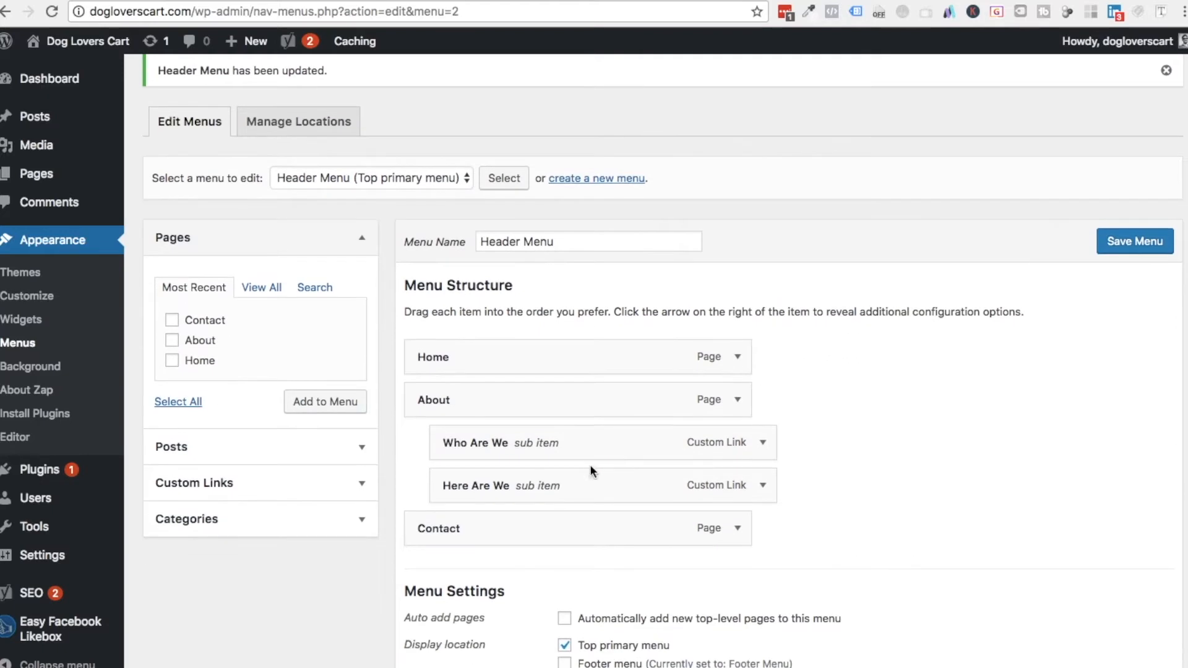
left_click(765, 450)
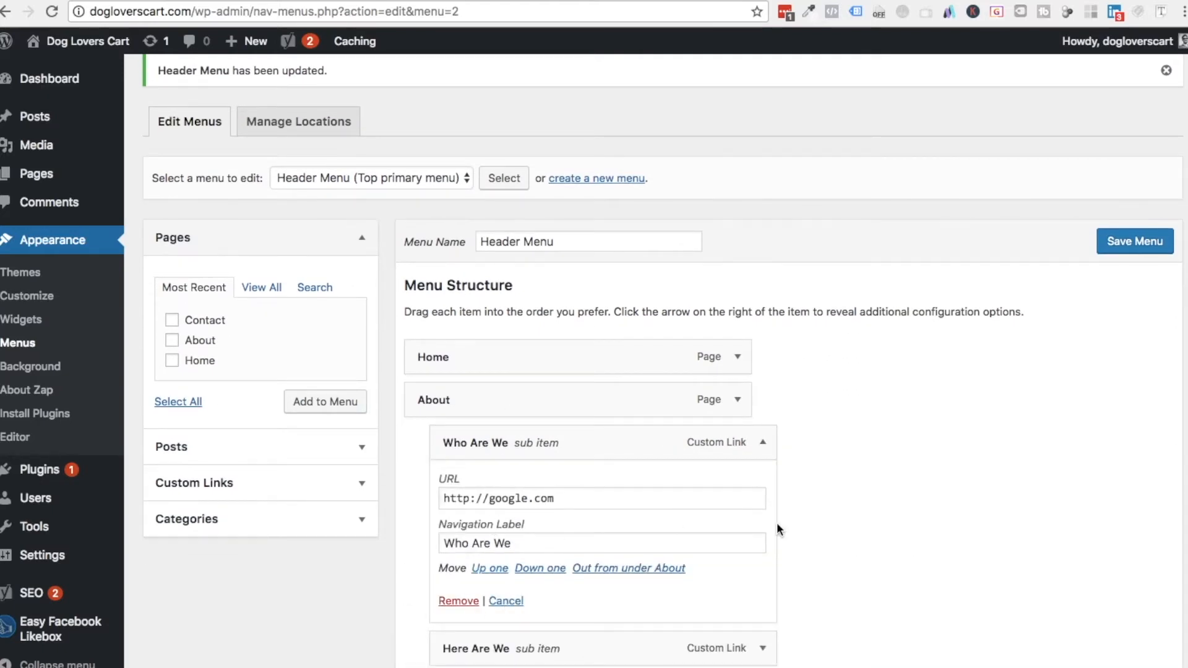
left_click(763, 443)
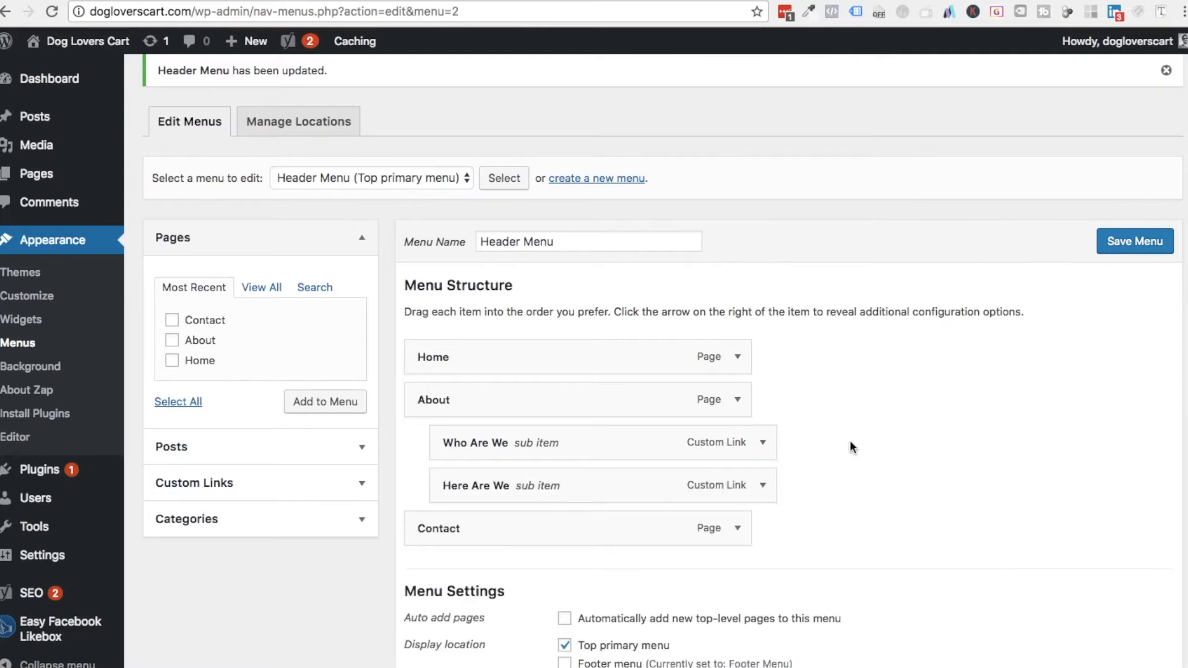
Enable the Link Target advanced menu property in the Menus screen options
scroll(849, 440, "up", 5)
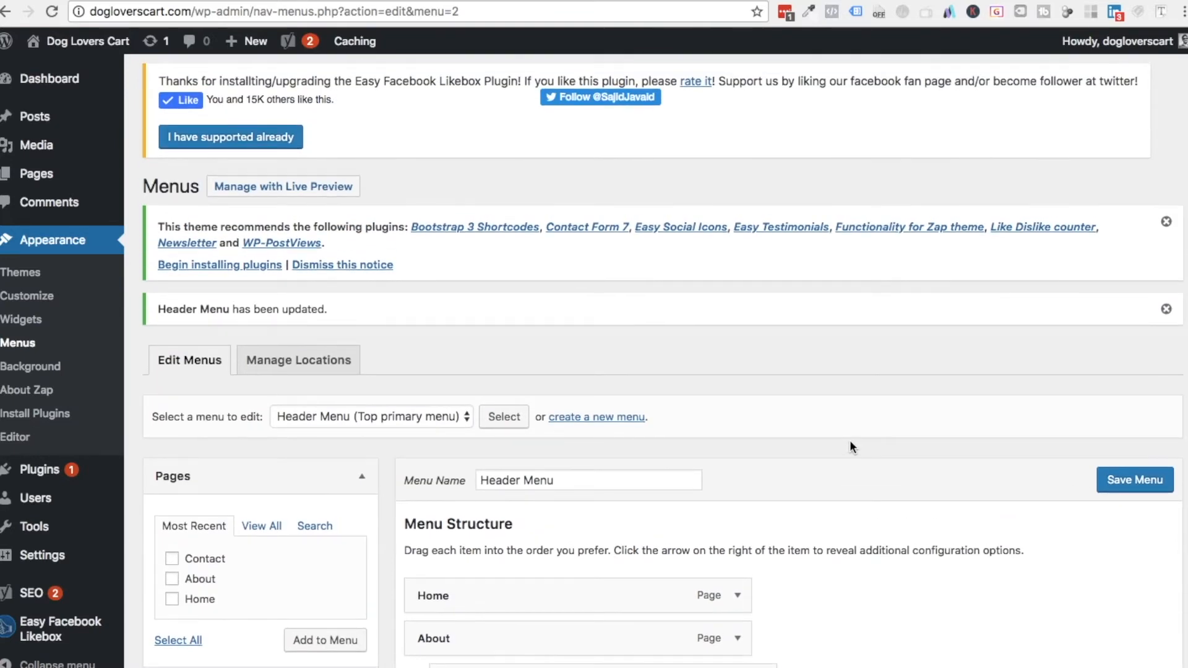
scroll(850, 447, "up", 1)
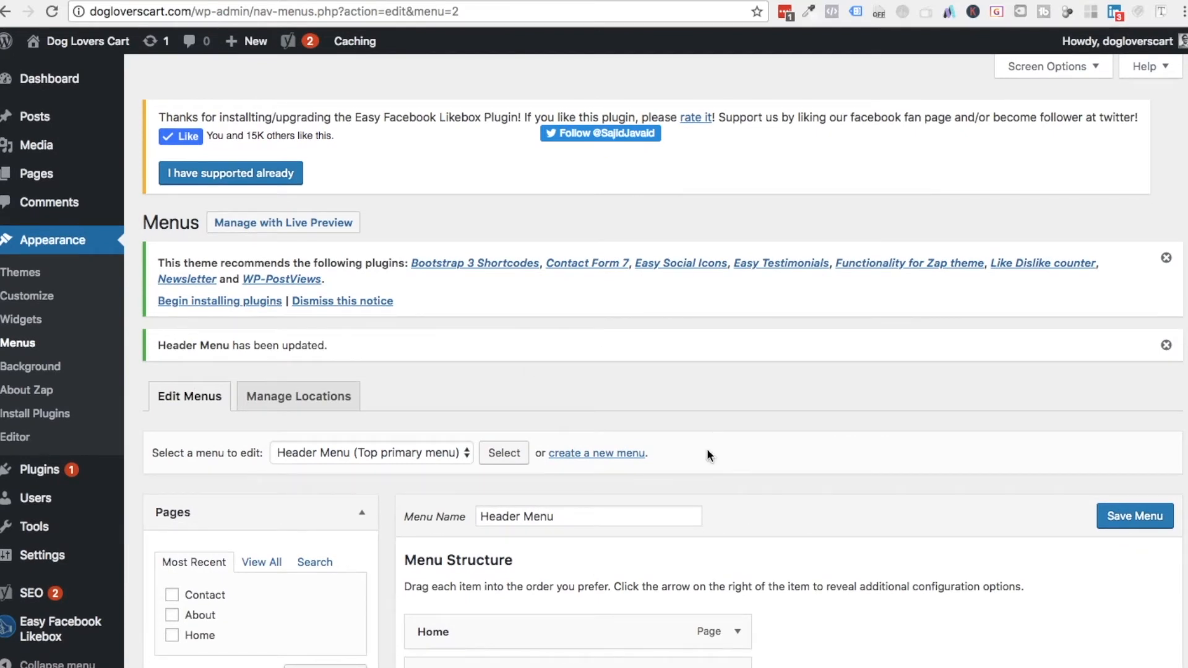
left_click(1033, 71)
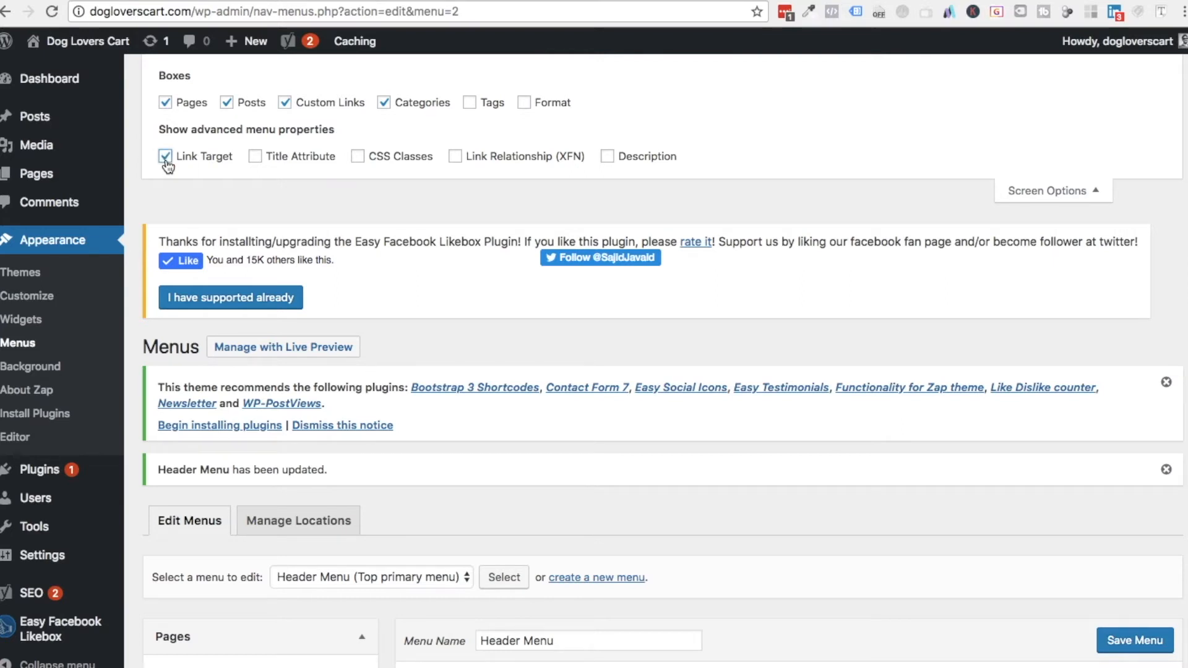
left_click(1062, 195)
scroll(814, 430, "down", 4)
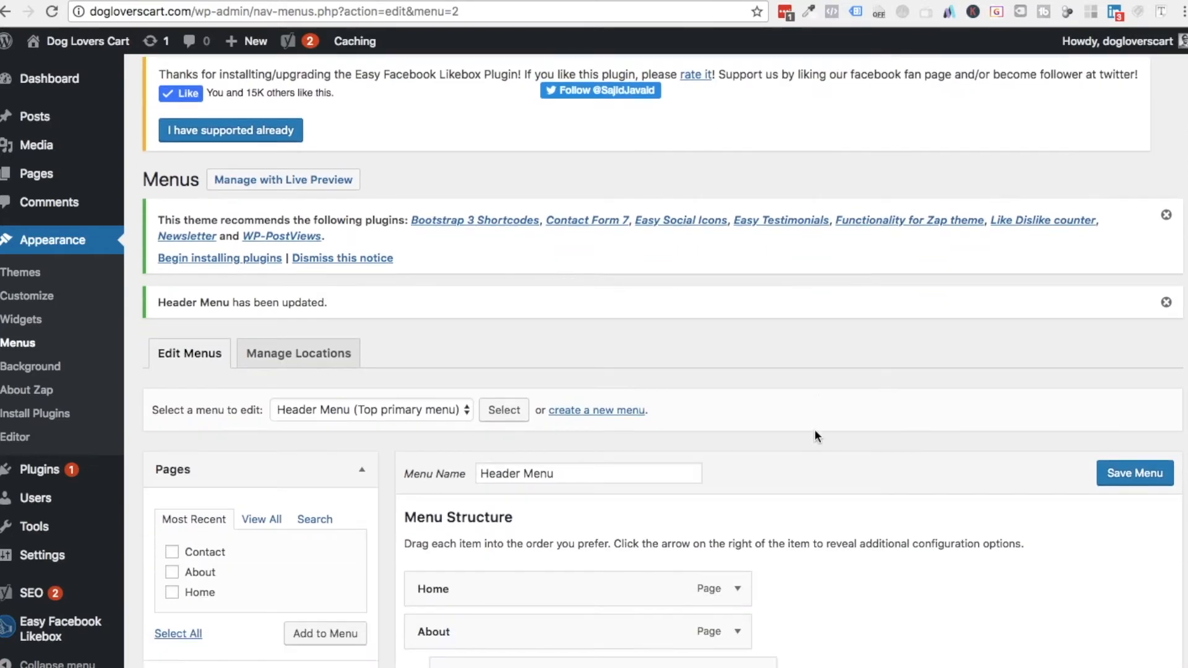
Set the About item in Header Menu to open its link in a new tab
left_click(738, 421)
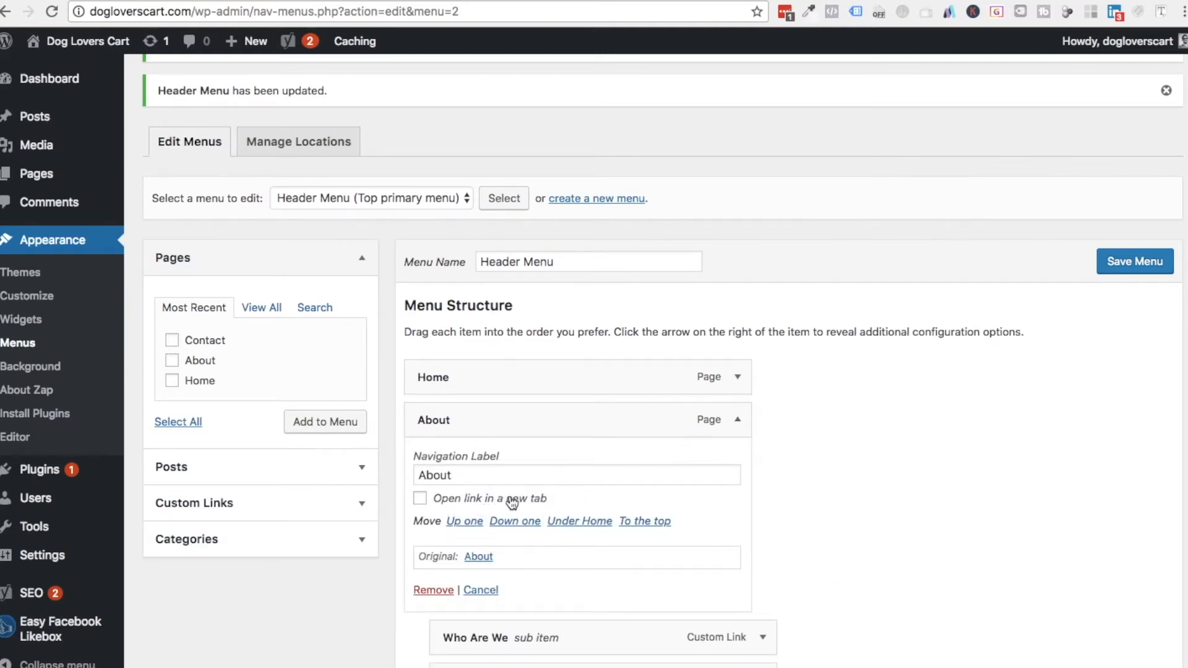
scroll(962, 217, "up", 5)
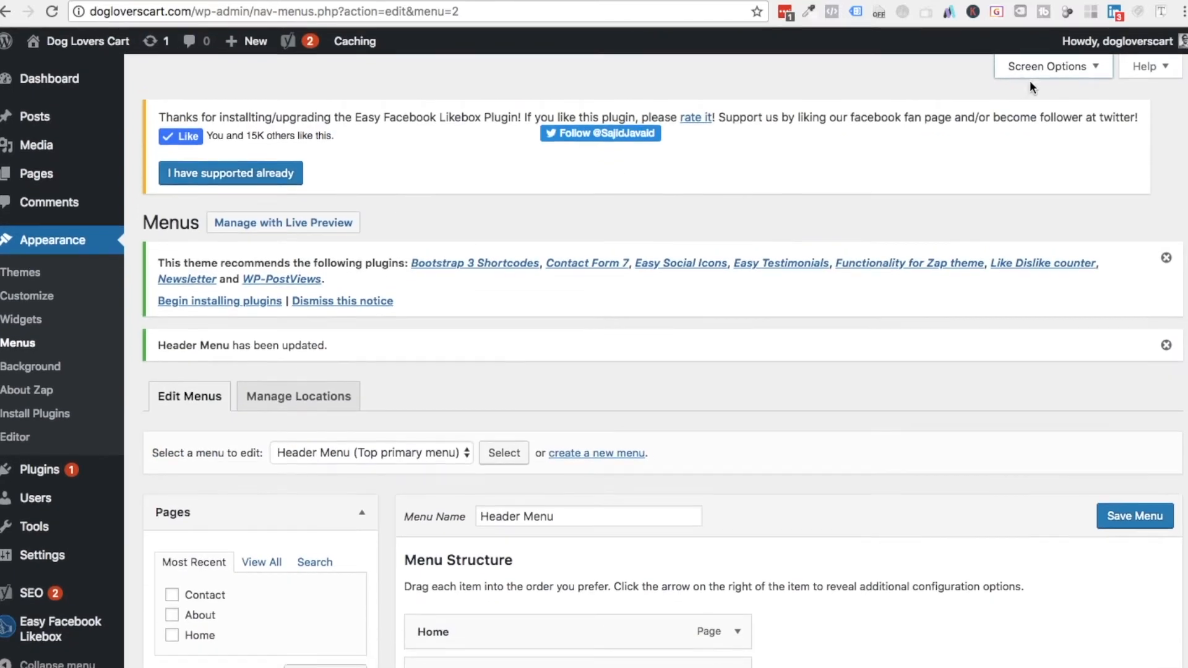
left_click(1046, 67)
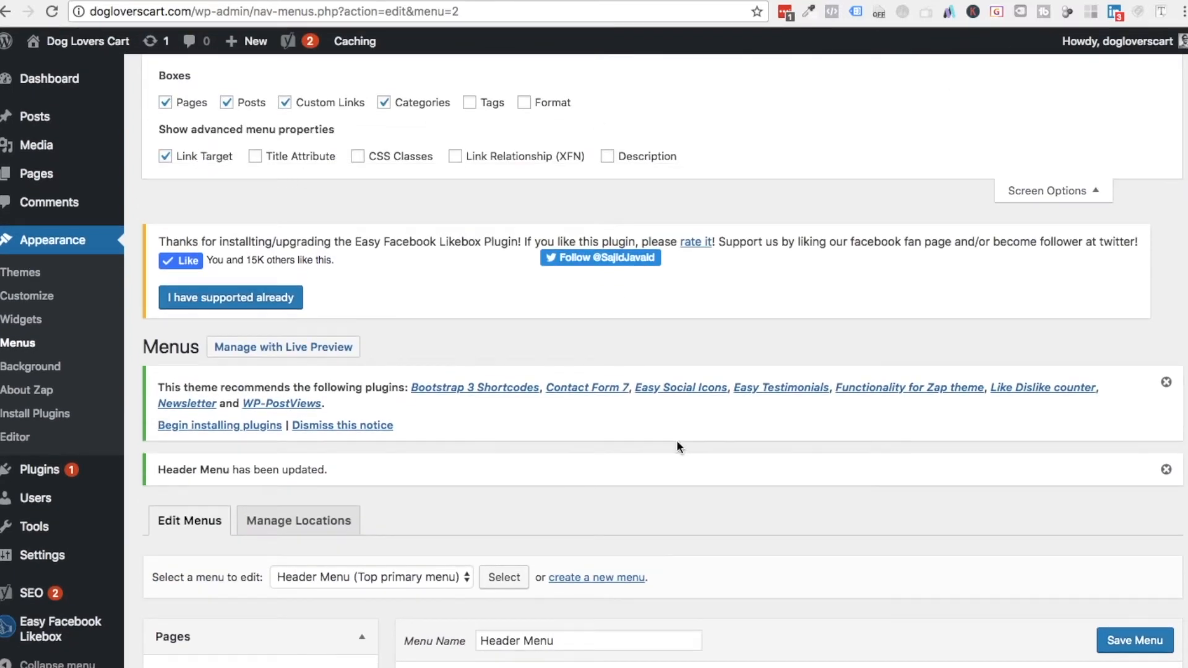
scroll(678, 447, "down", 10)
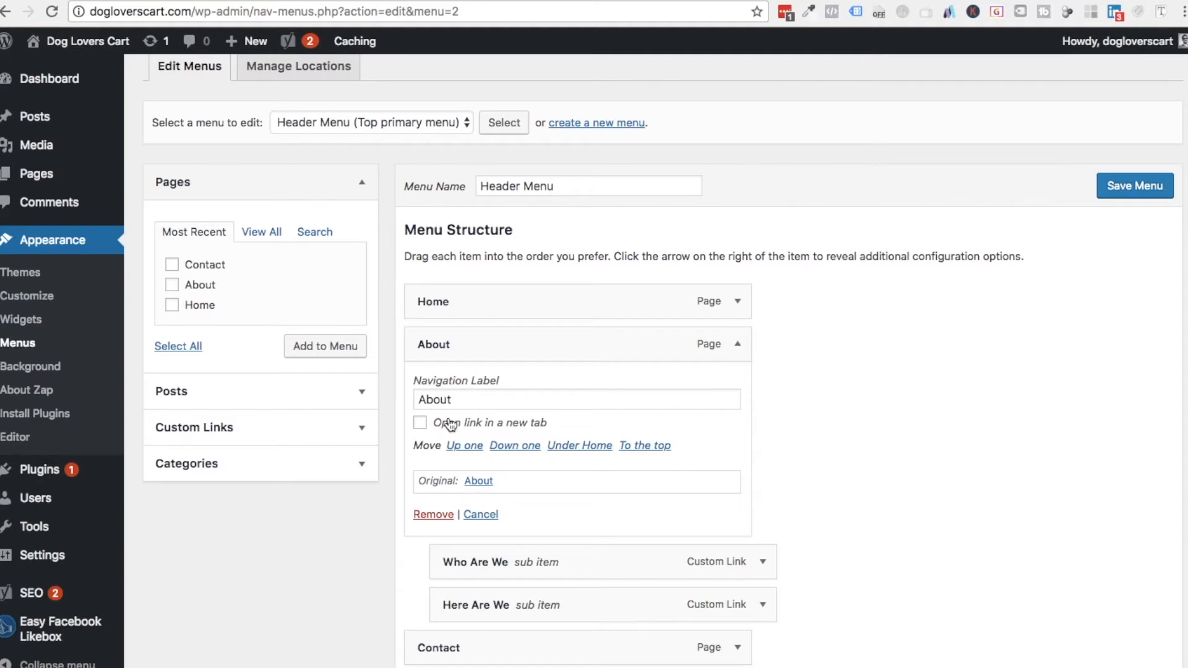
left_click(420, 422)
Set the Who Are We and Here Are We sub items to open in a new tab and save Header Menu
left_click(763, 561)
scroll(761, 564, "down", 4)
left_click(445, 452)
scroll(700, 515, "down", 2)
left_click(763, 427)
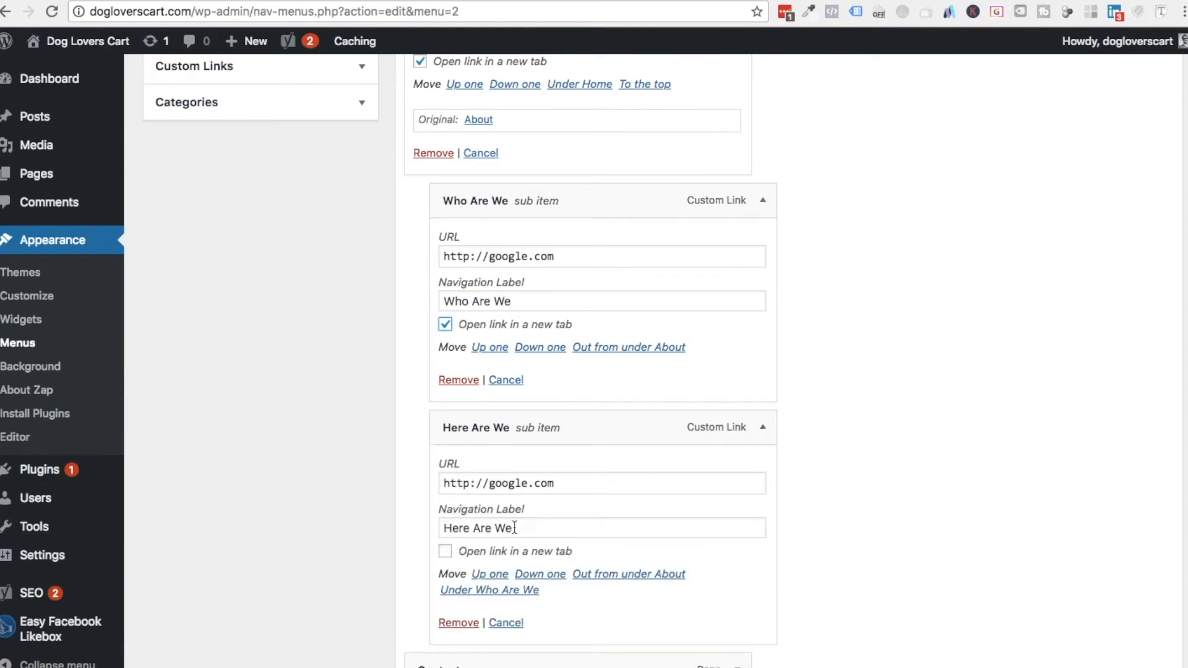
left_click(488, 555)
scroll(861, 467, "up", 15)
left_click(1131, 650)
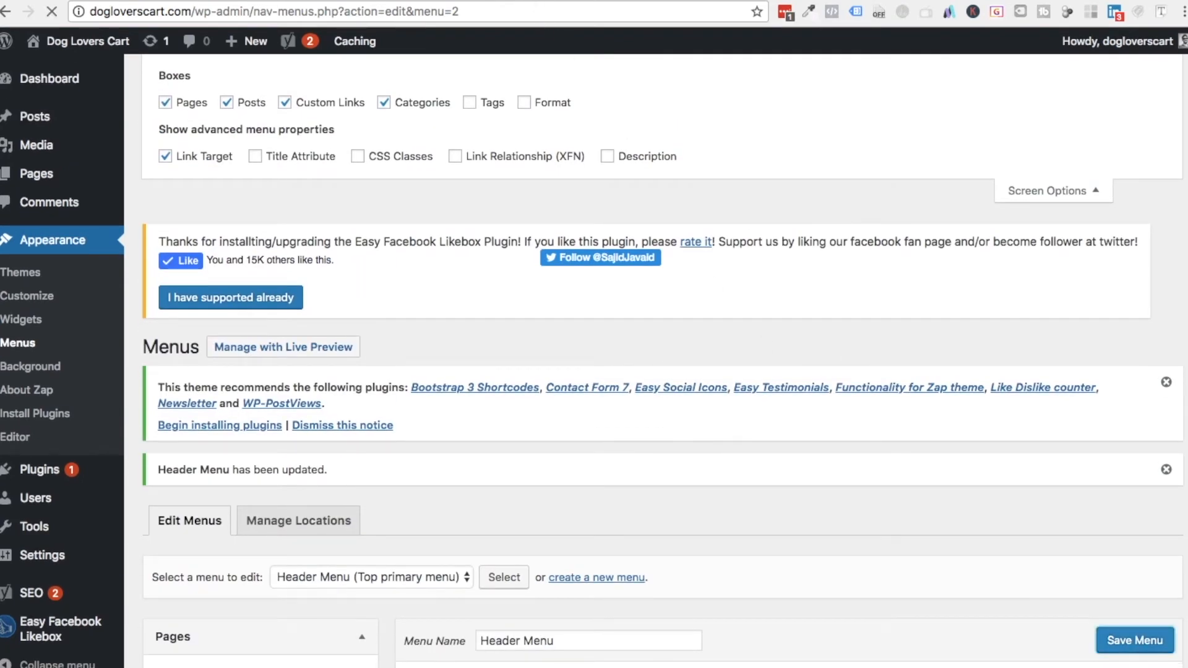
Reload the home page and test whether the About and Who Are We links open in new tabs
left_click(526, 2)
key("super+r")
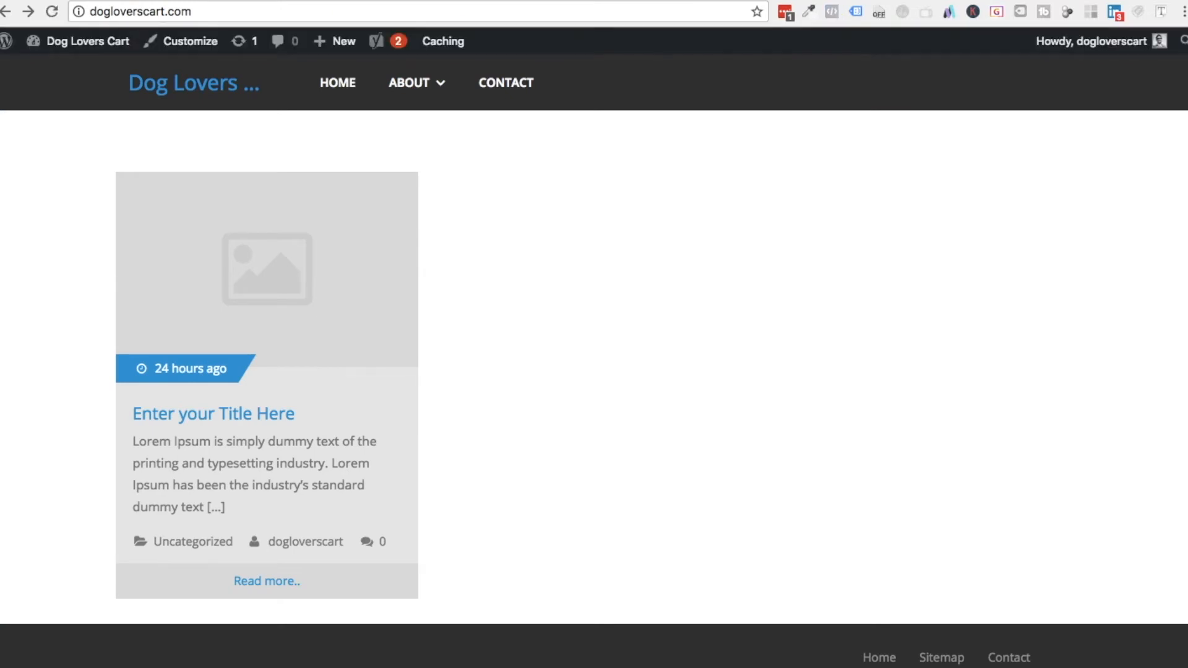
mouse_move(458, 38)
mouse_move(408, 90)
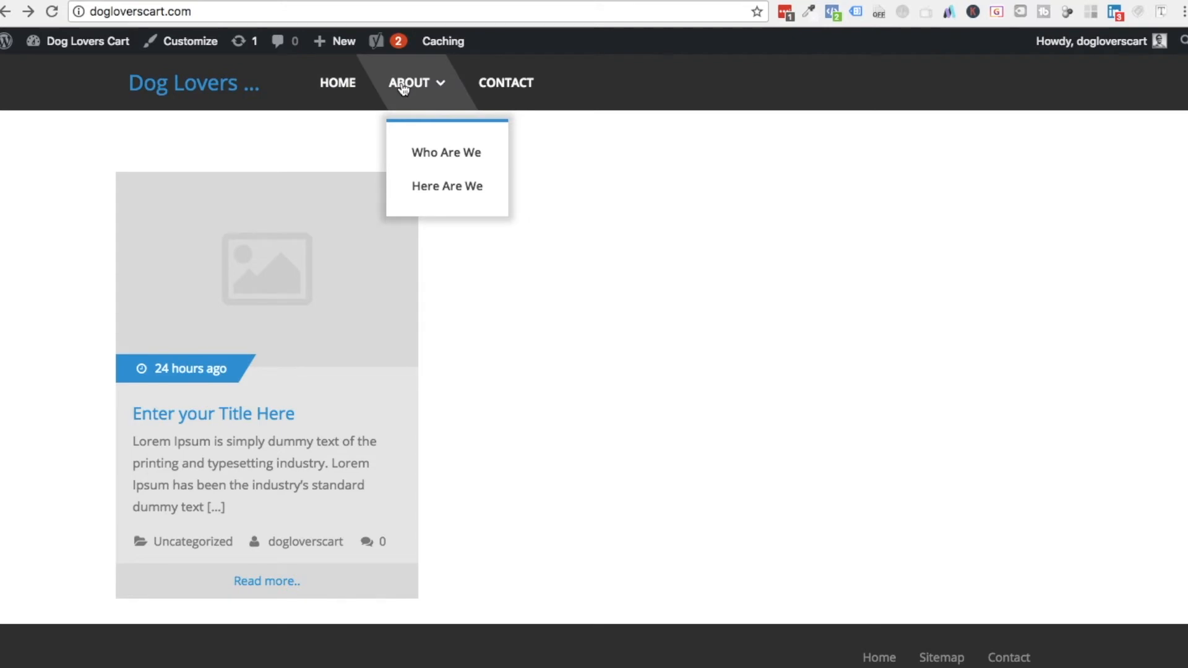
left_click(409, 90)
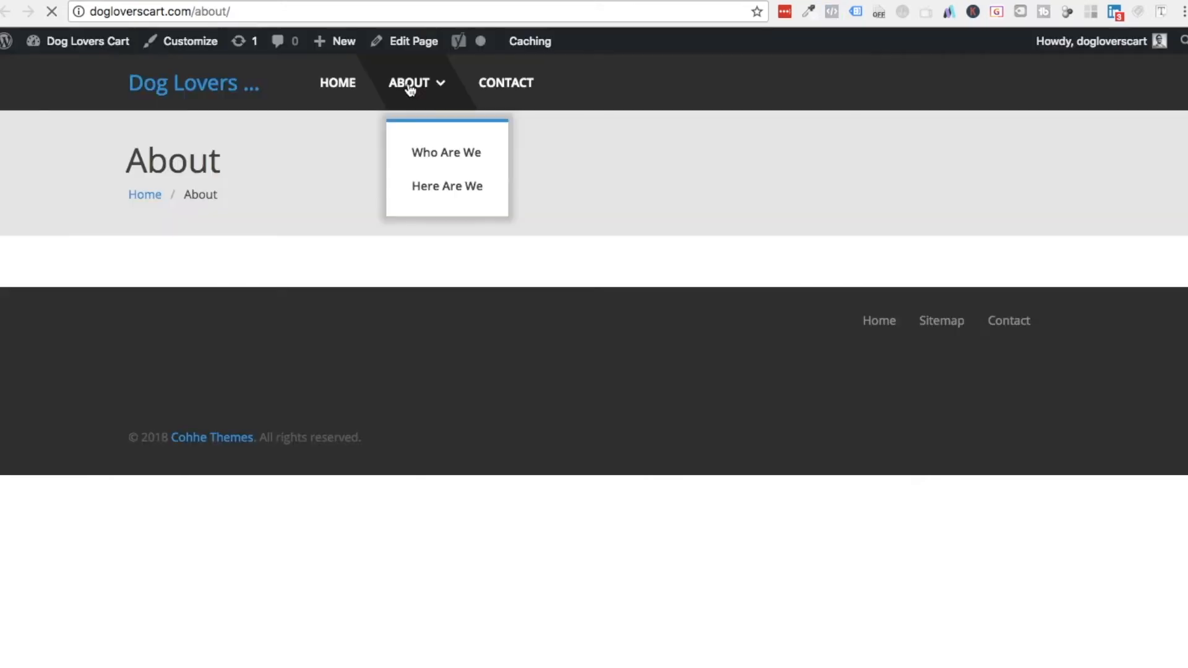
left_click(542, 0)
mouse_move(437, 87)
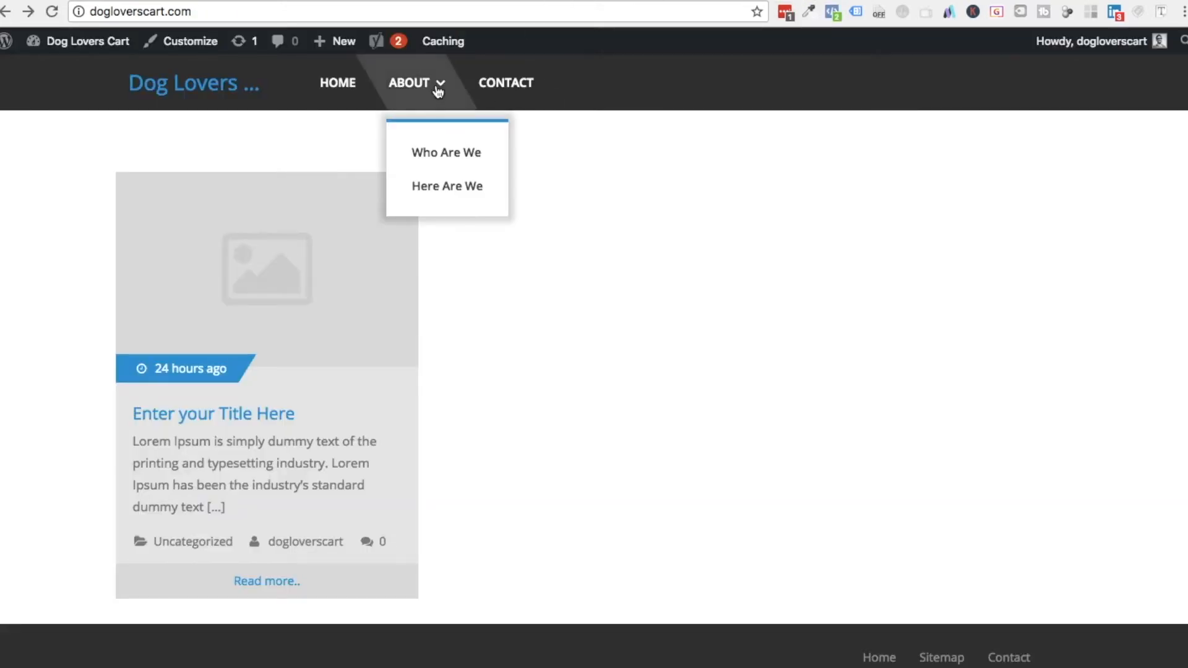
left_click(436, 154)
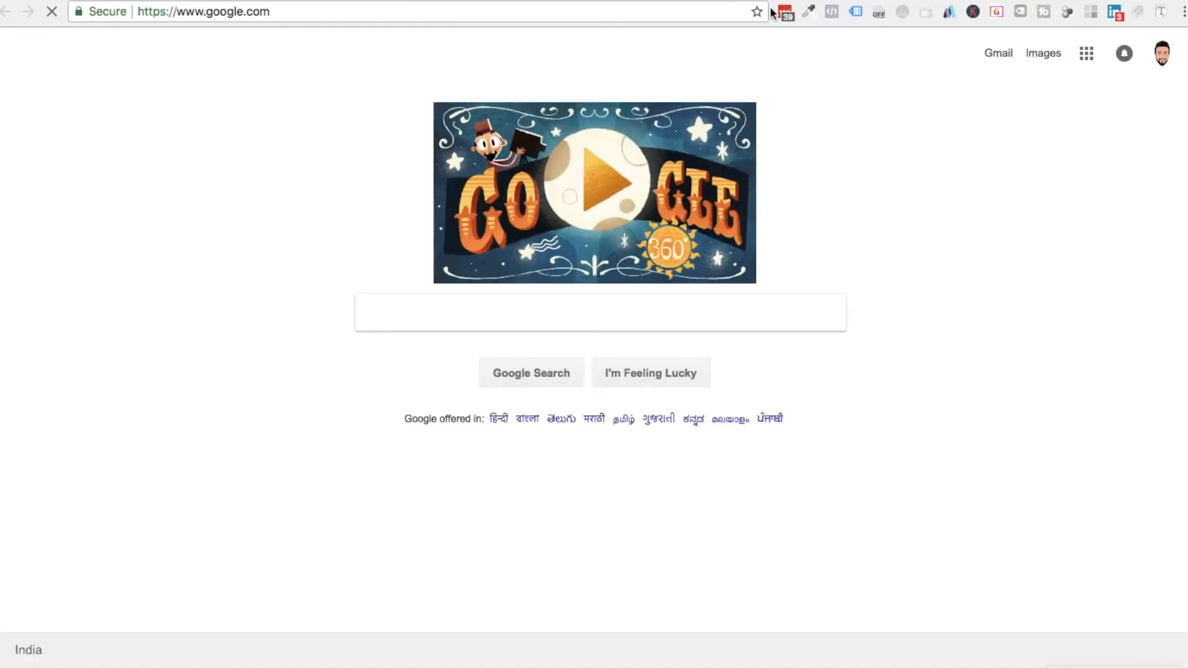
left_click(542, 0)
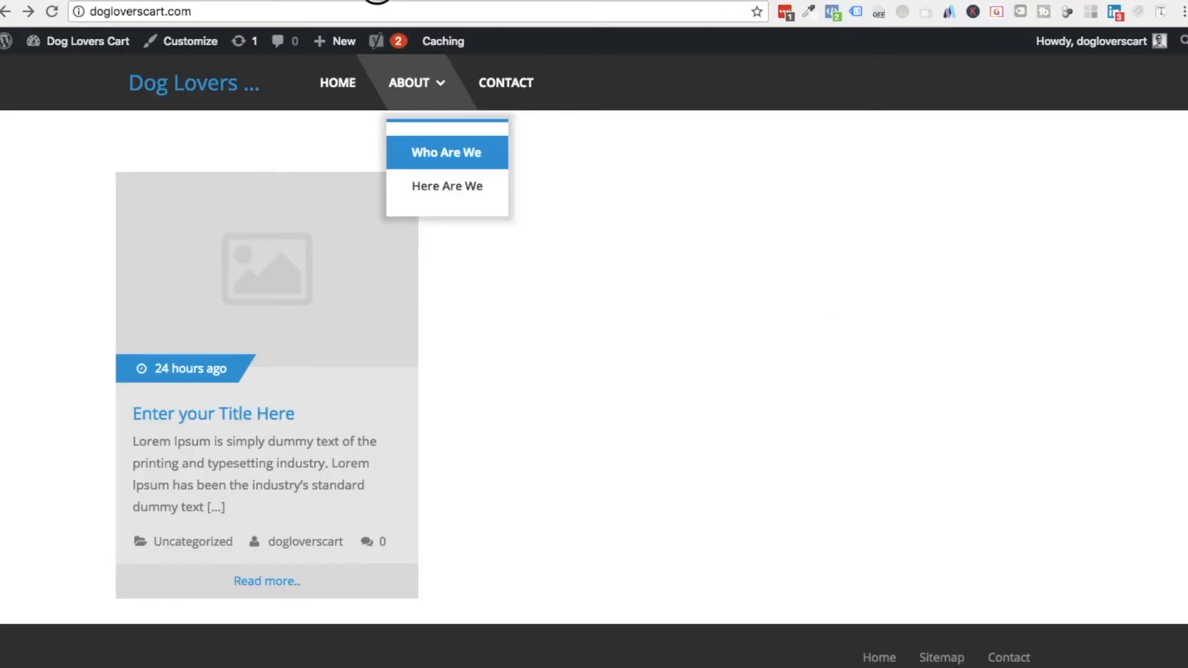
Review the About item's new-tab setting in Header Menu and the Link Target property in the screen options
left_click(376, 1)
scroll(599, 470, "down", 5)
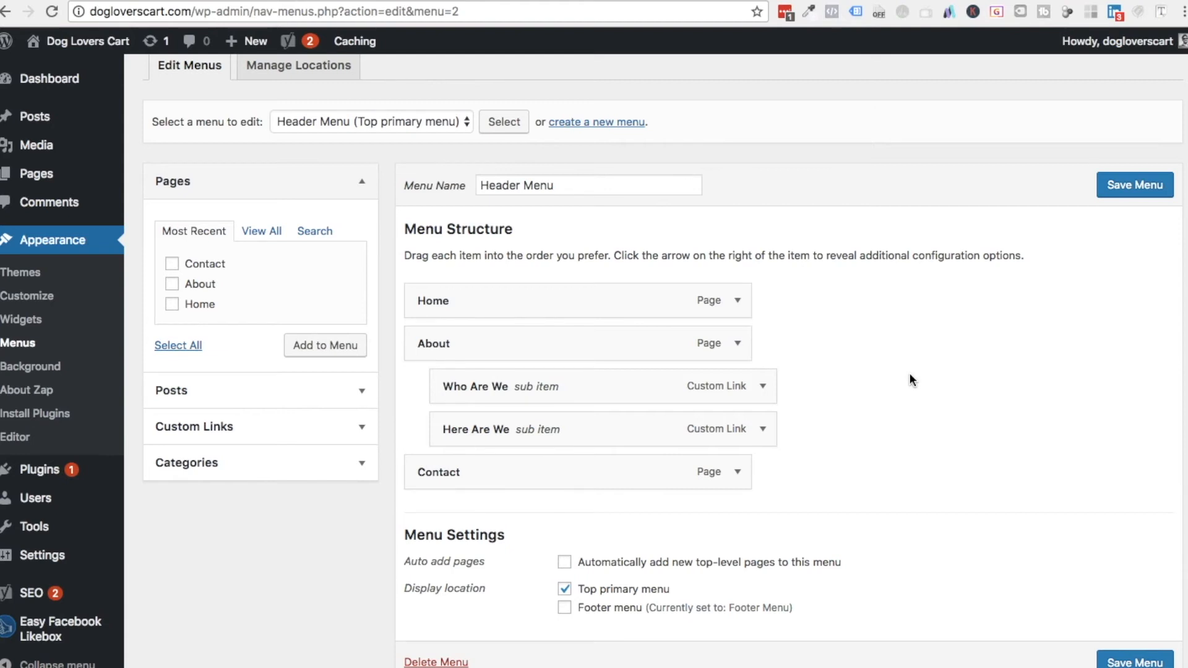
scroll(910, 376, "up", 5)
scroll(910, 376, "down", 3)
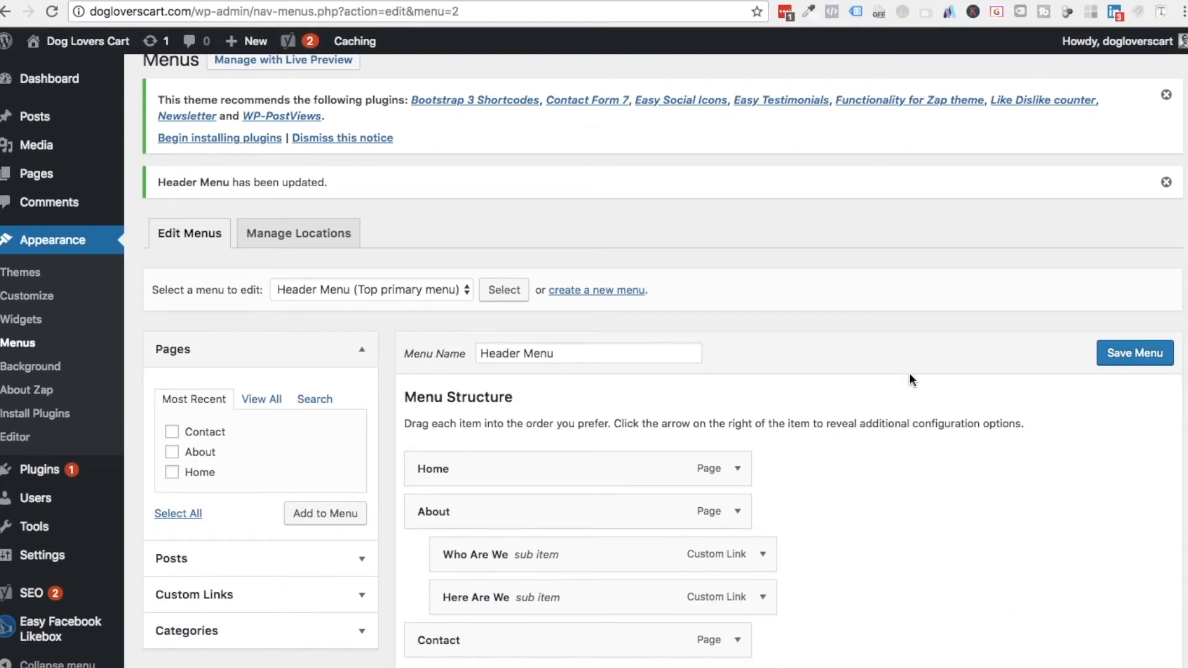
left_click(736, 513)
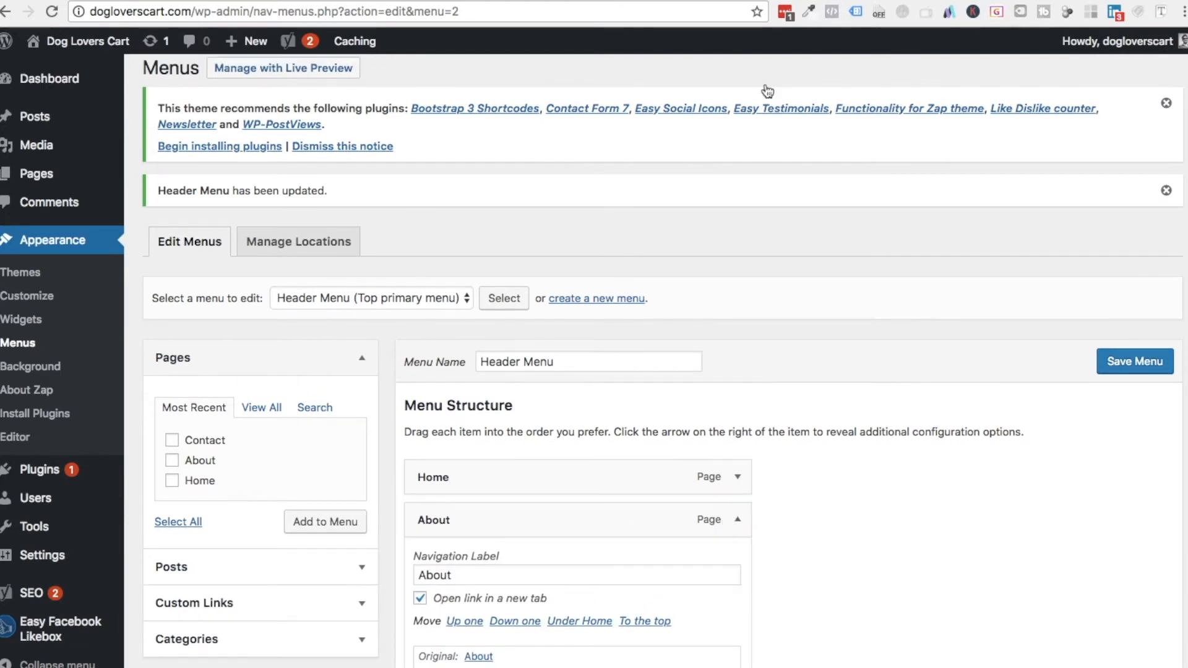
scroll(776, 458, "up", 5)
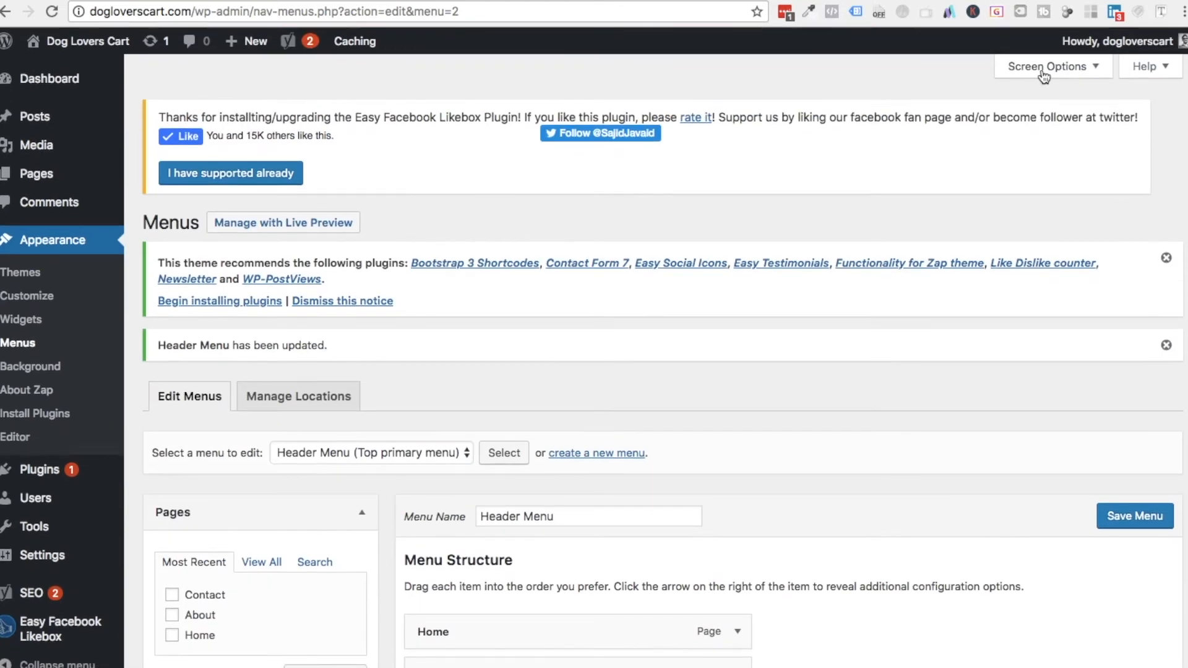
left_click(1042, 68)
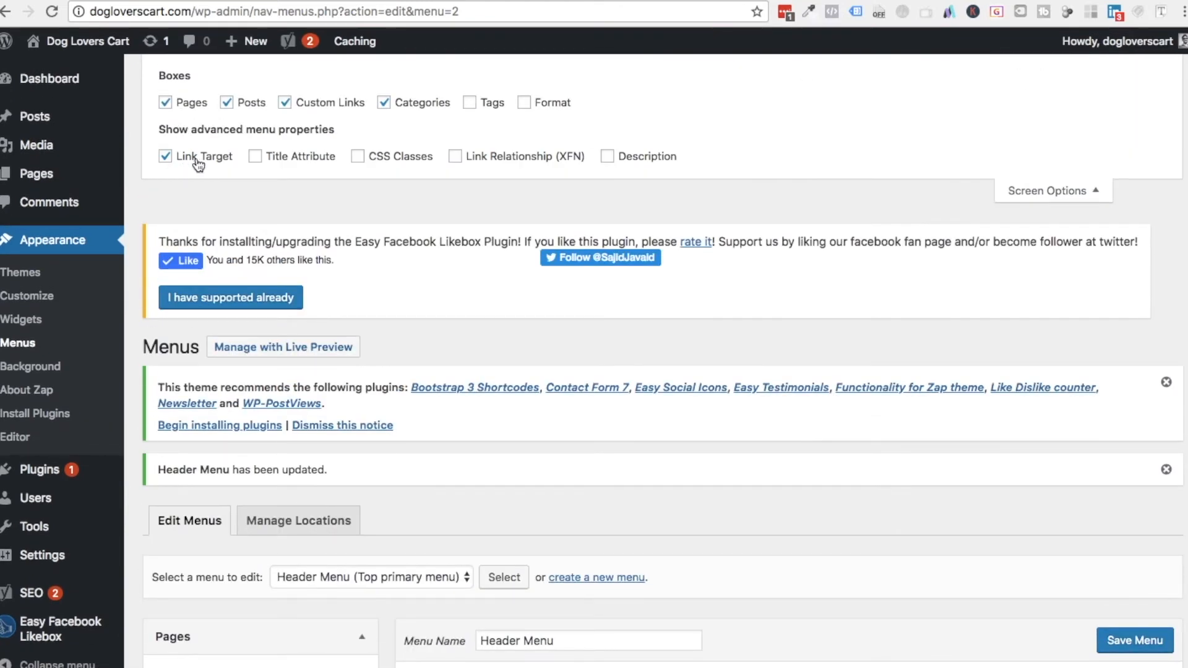
left_click(1044, 193)
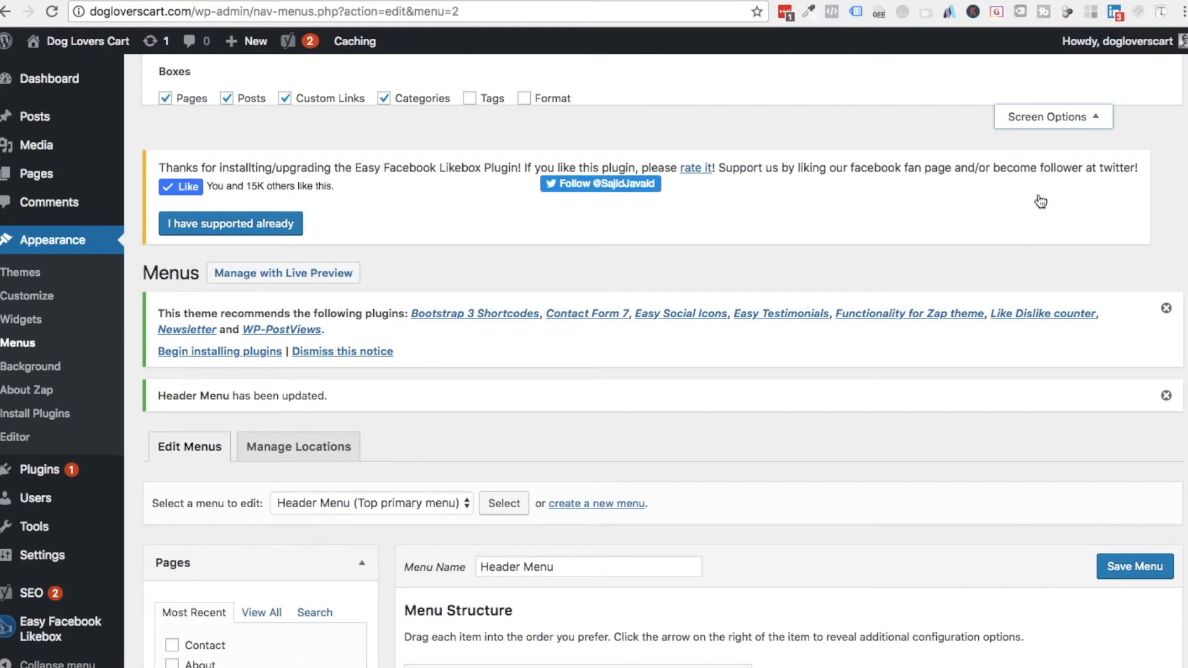
scroll(818, 421, "down", 6)
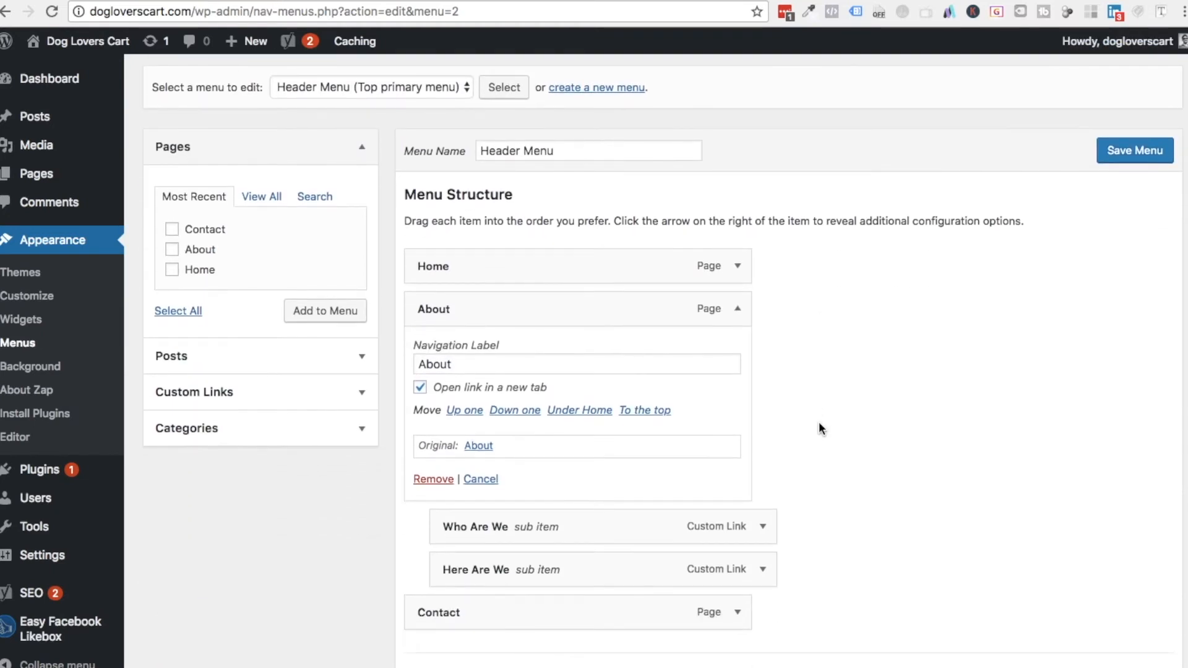
left_click(734, 312)
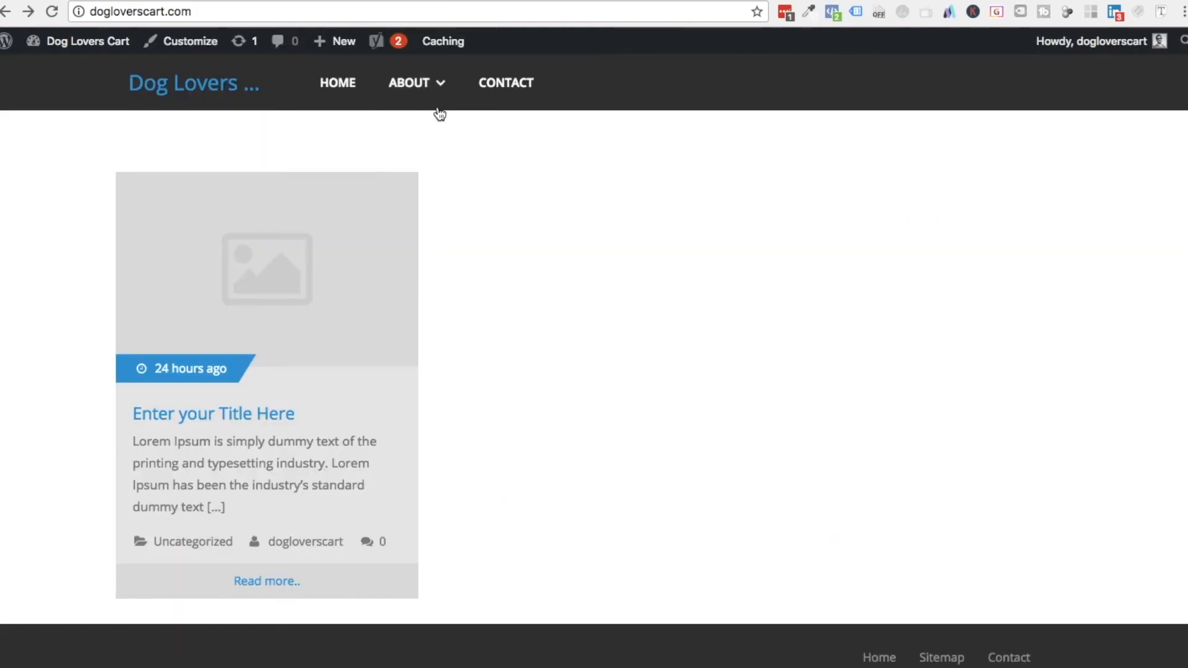
Examine the About dropdown on the home page and test the About link again
mouse_move(432, 97)
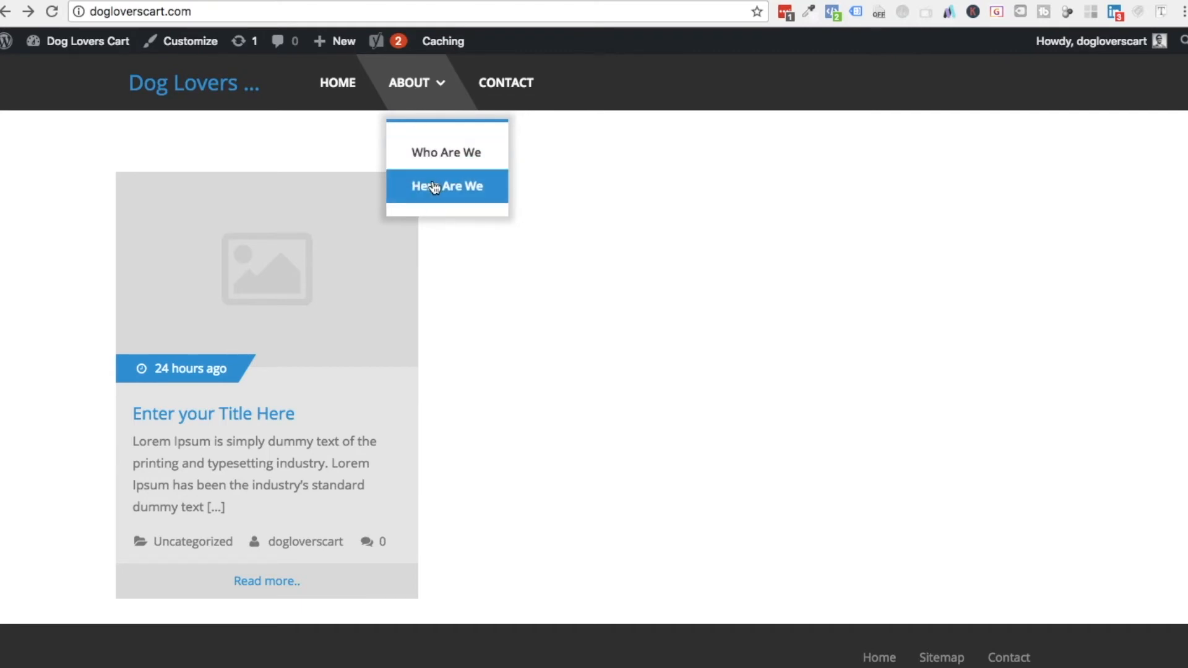
left_click(419, 86)
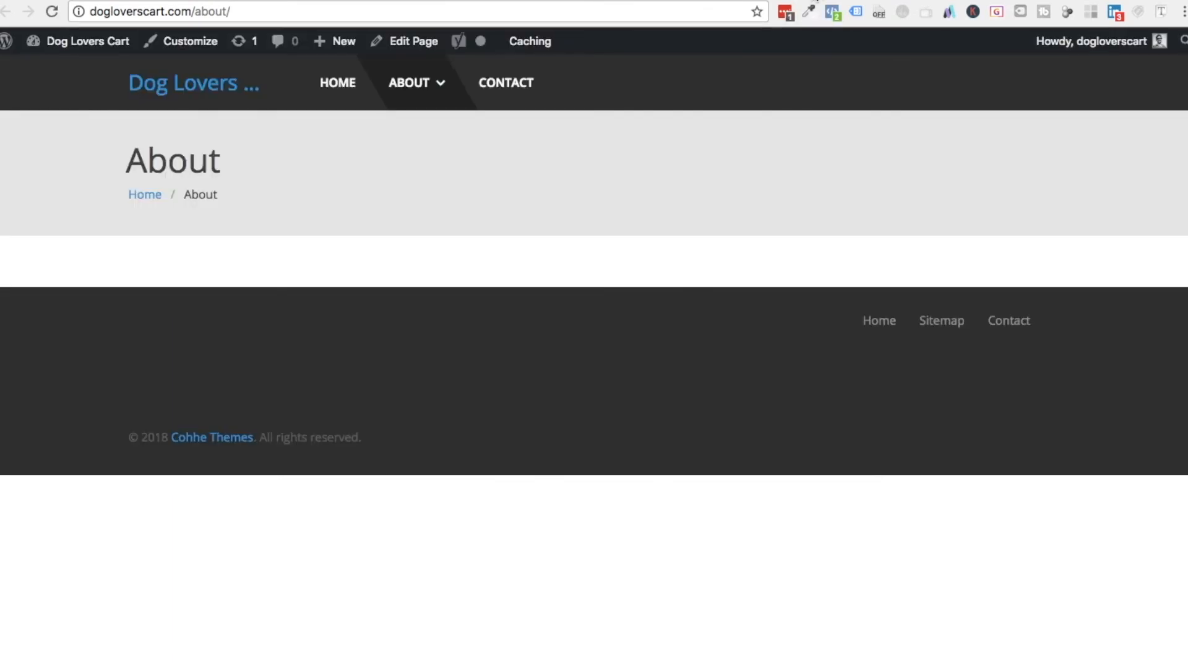
Return to the home page to check the About link, and review the About item's new-tab setting in Header Menu
left_click(815, 1)
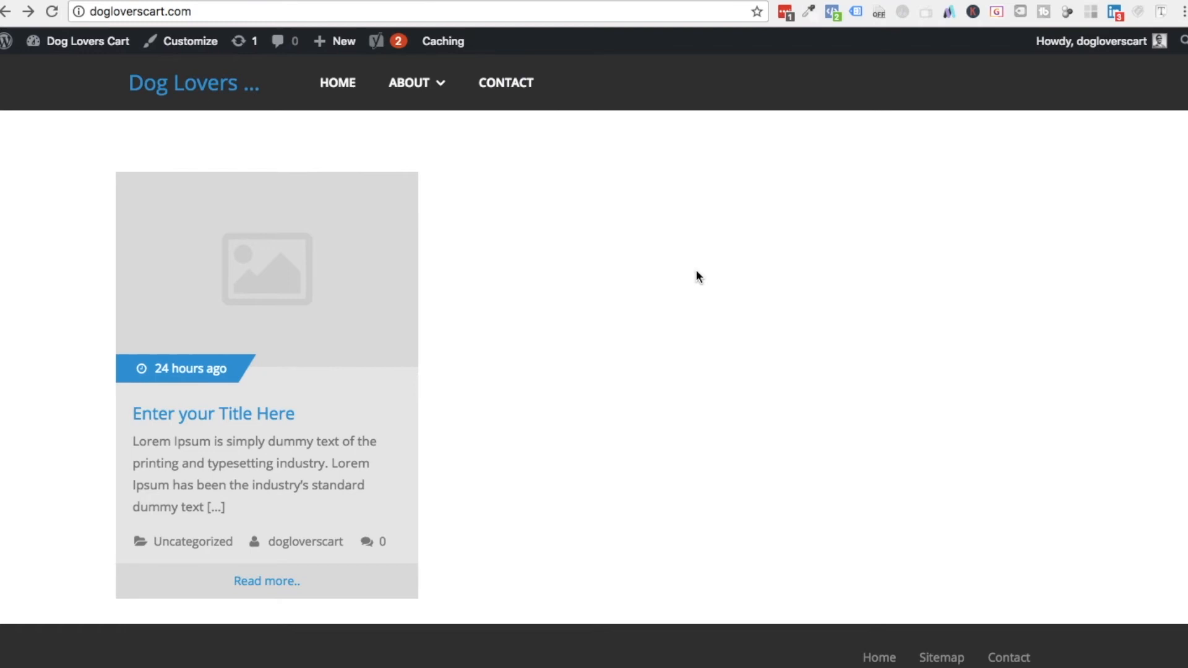
mouse_move(409, 93)
left_click(363, 1)
scroll(589, 405, "down", 1)
scroll(589, 402, "down", 4)
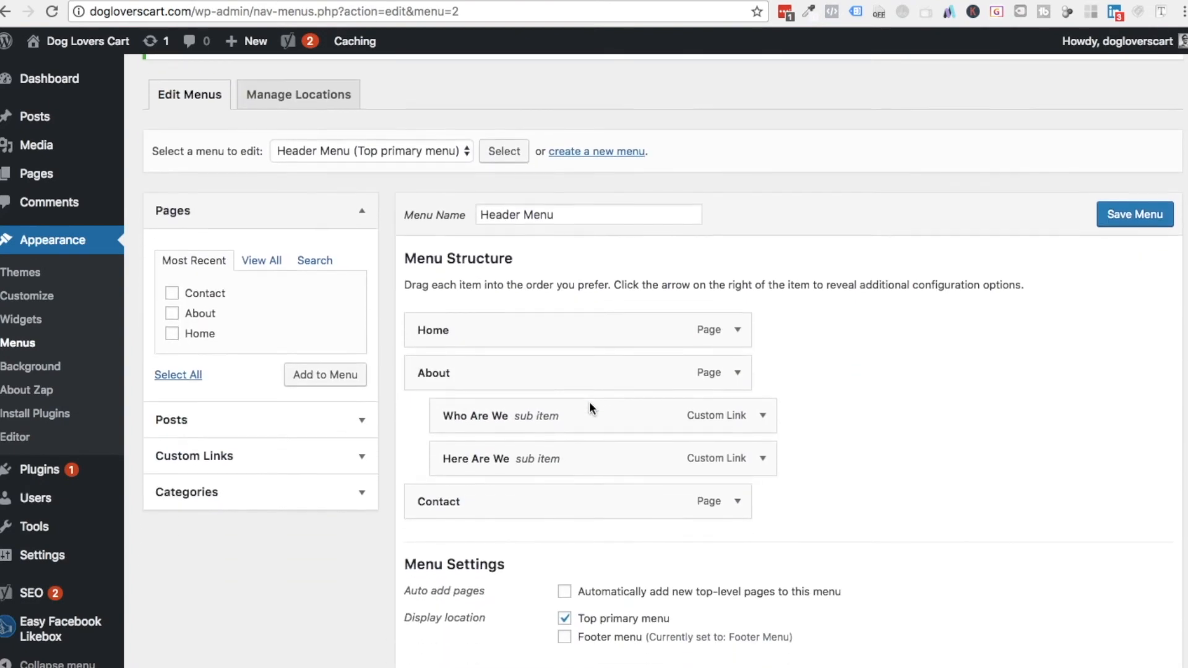
left_click(737, 364)
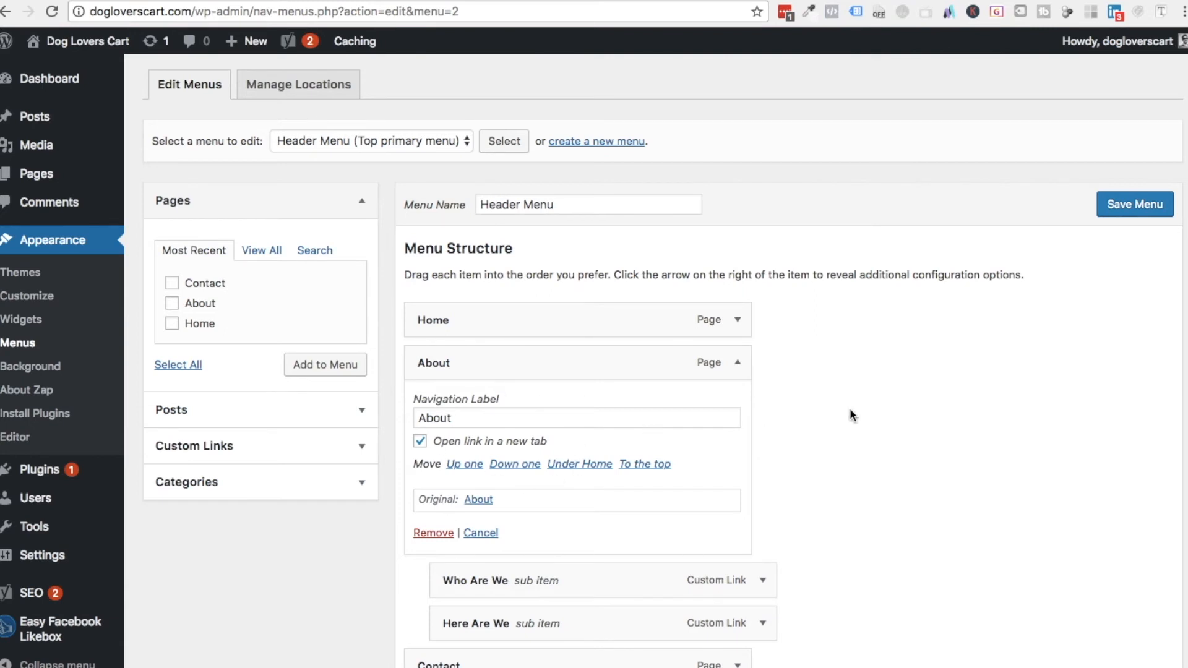
scroll(850, 411, "down", 1)
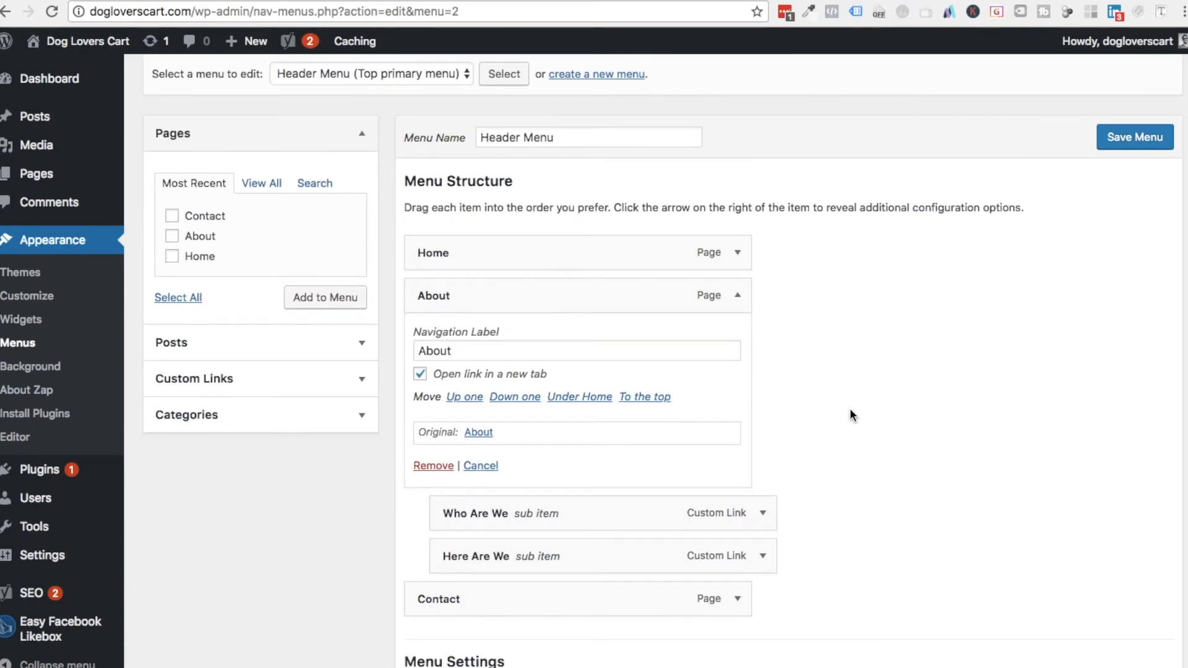
left_click(738, 296)
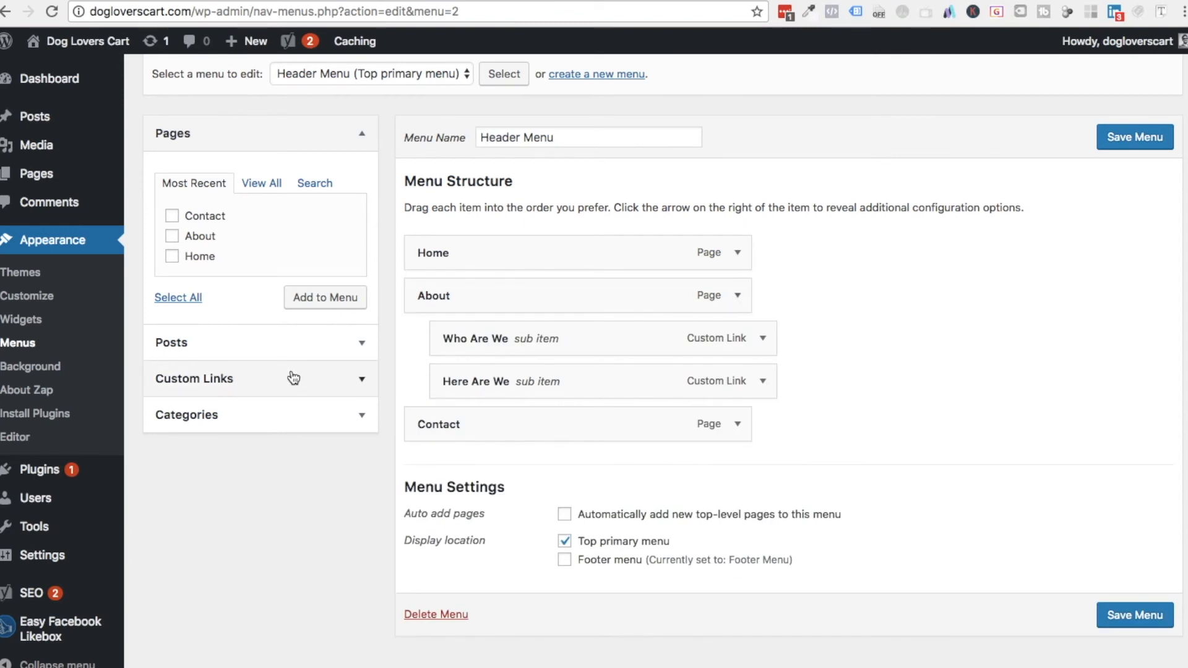
left_click(361, 383)
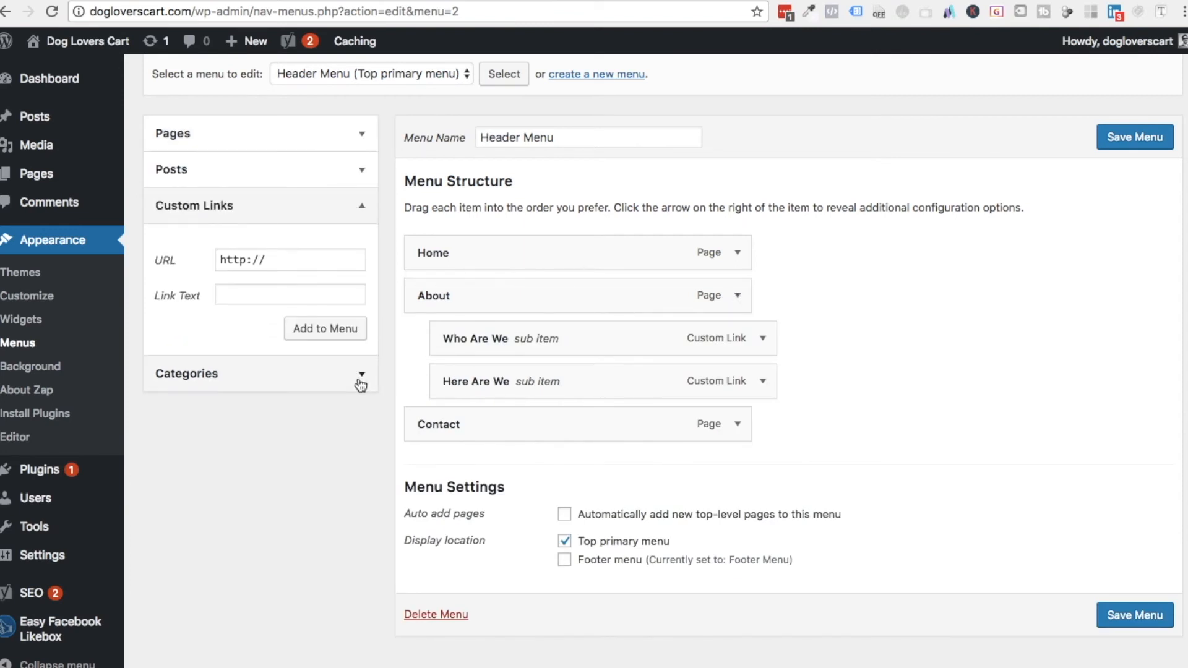
left_click(272, 295)
type("About")
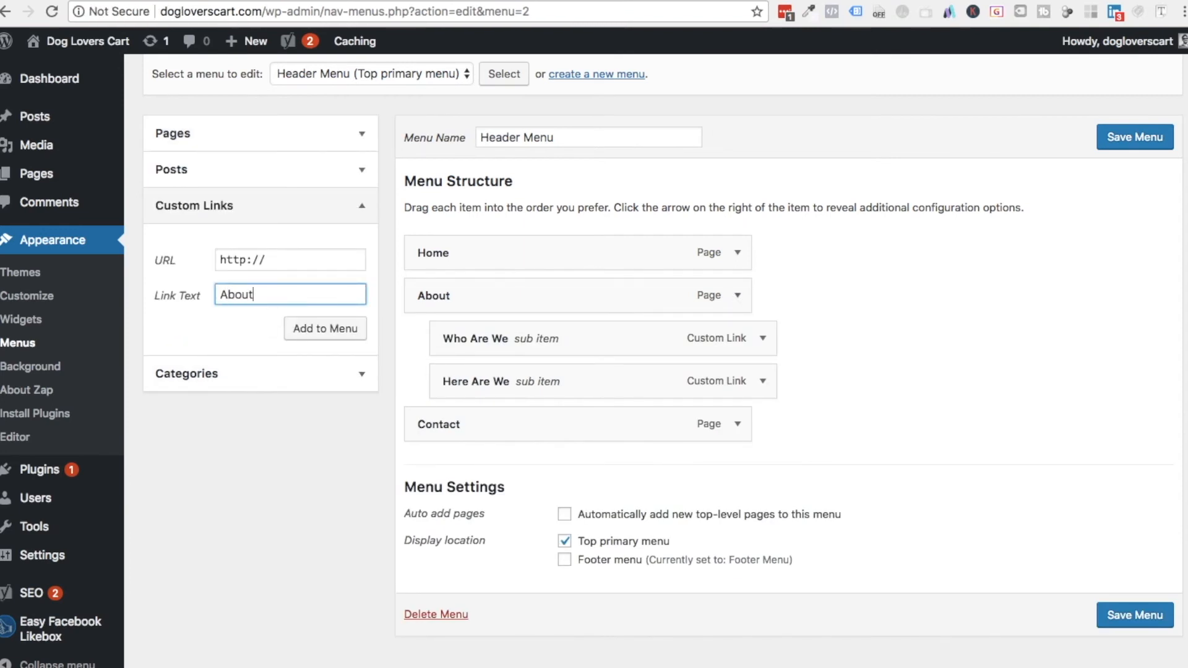
left_click(322, 337)
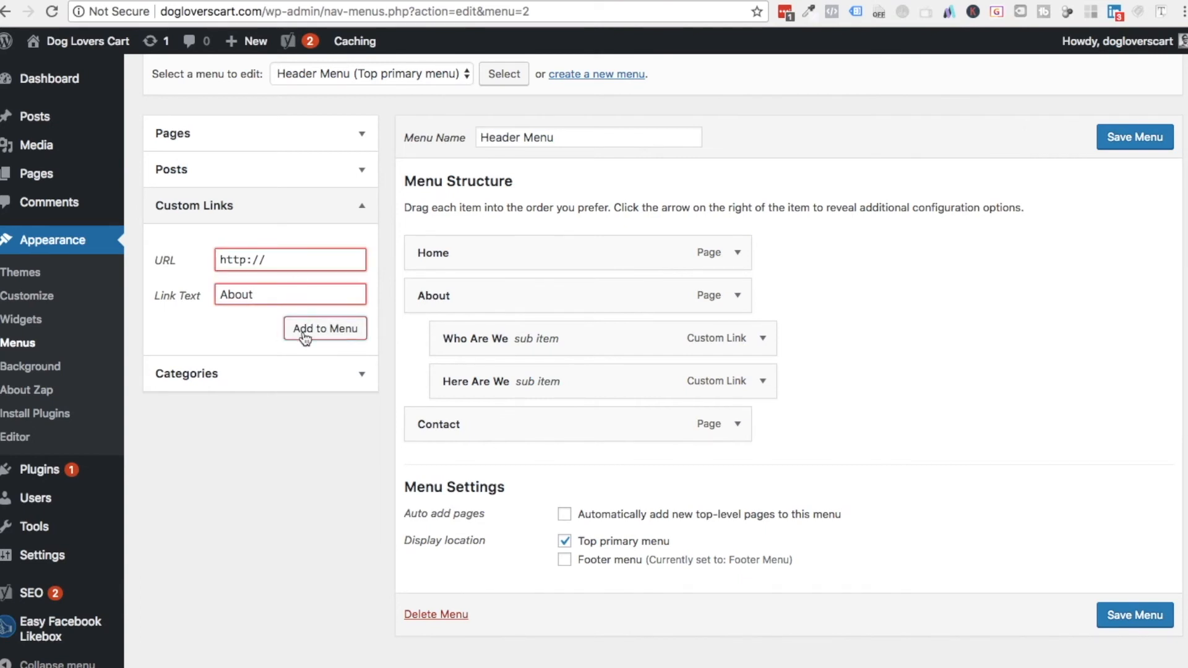
left_click(288, 259)
type("google.com")
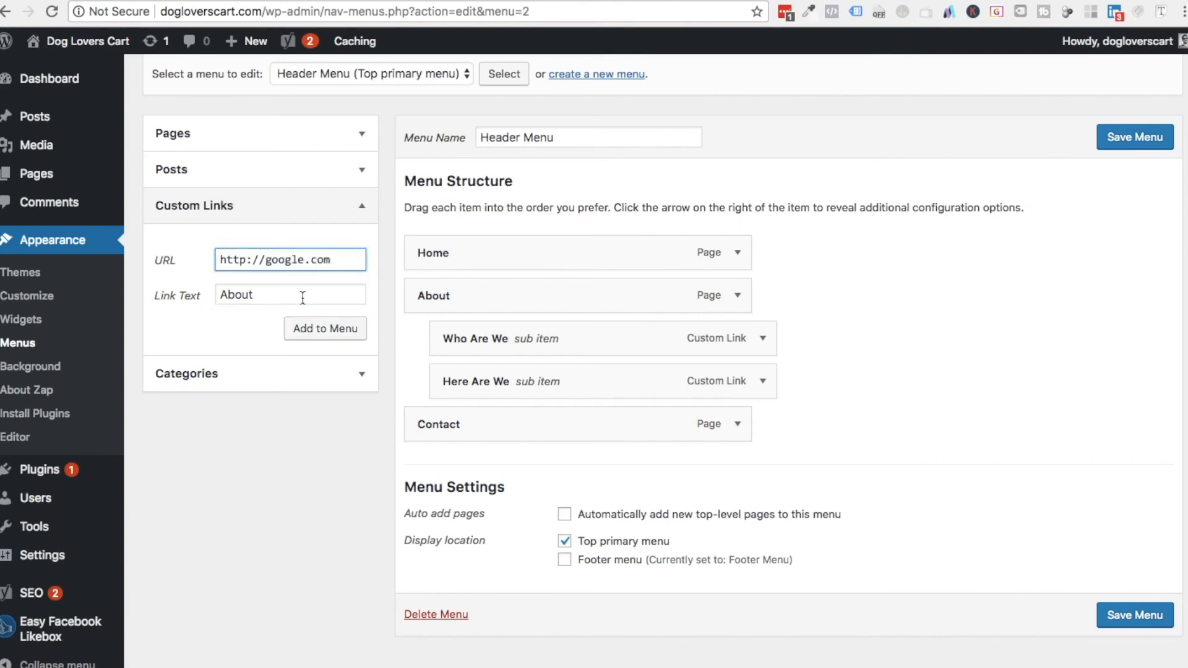
left_click(321, 333)
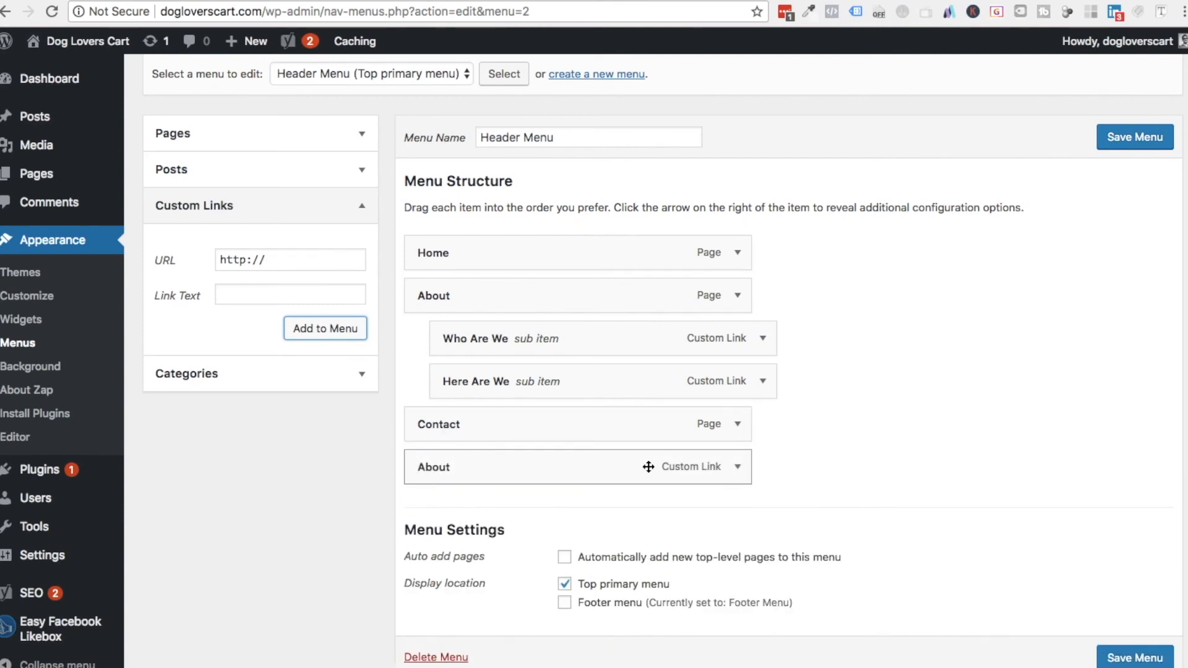
Replace the About page item with the custom About link, keeping Who Are We and Here Are We nested beneath it
left_click_drag(520, 458, 525, 337)
left_click(738, 297)
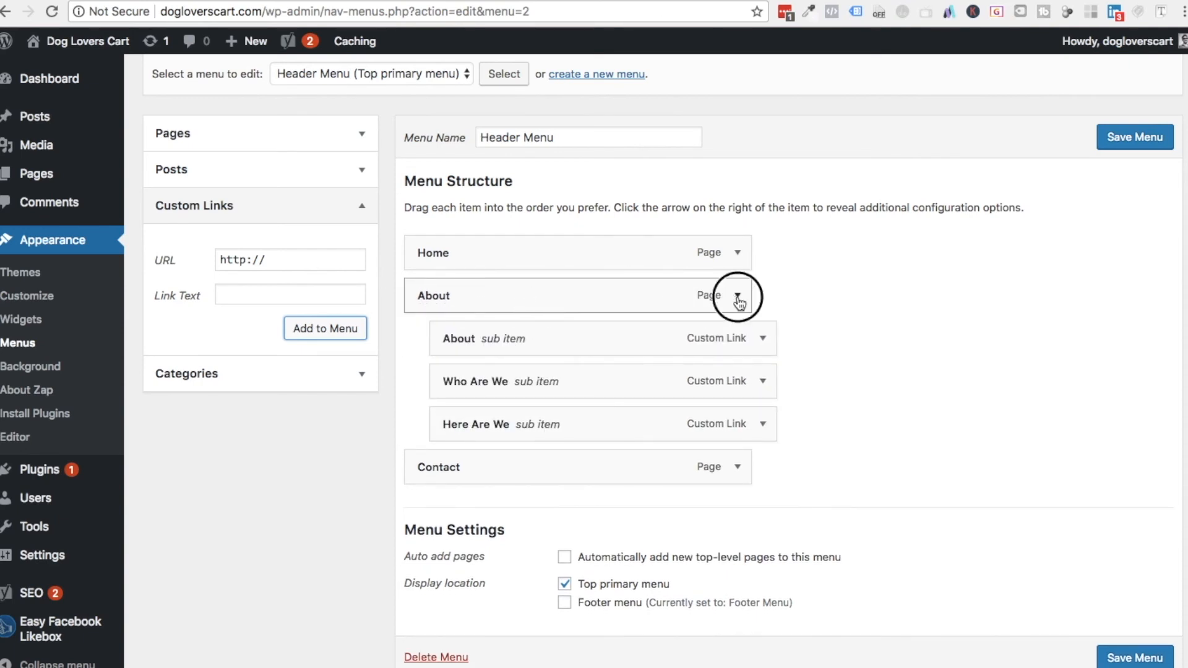
left_click(433, 468)
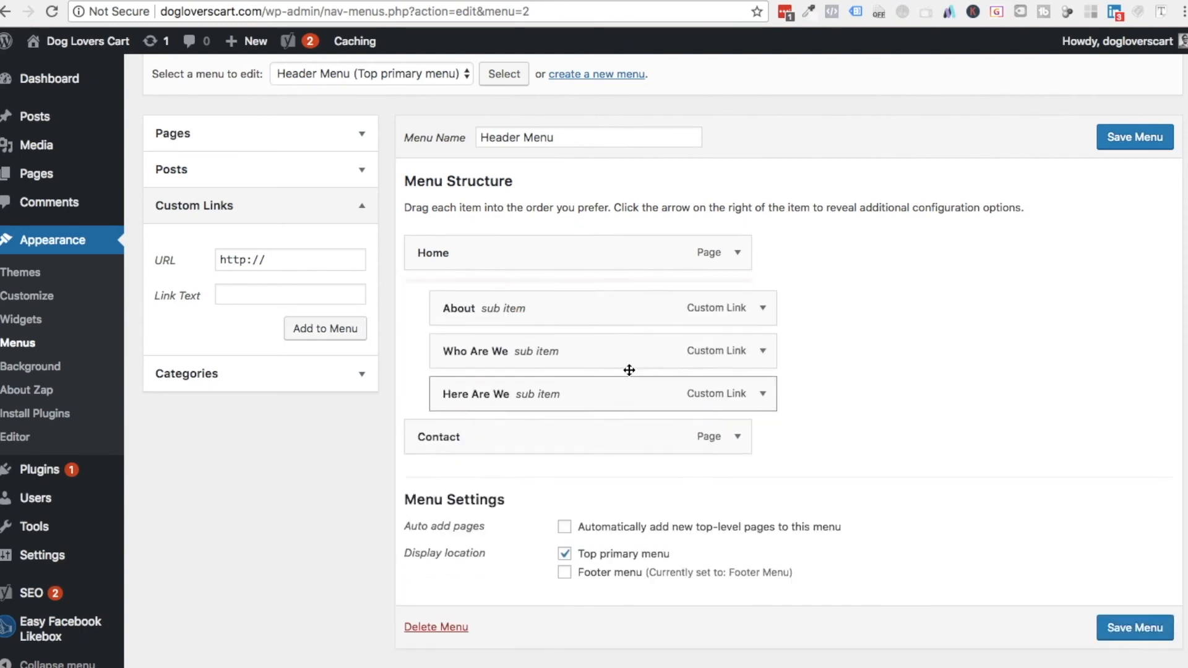
left_click_drag(462, 340, 491, 339)
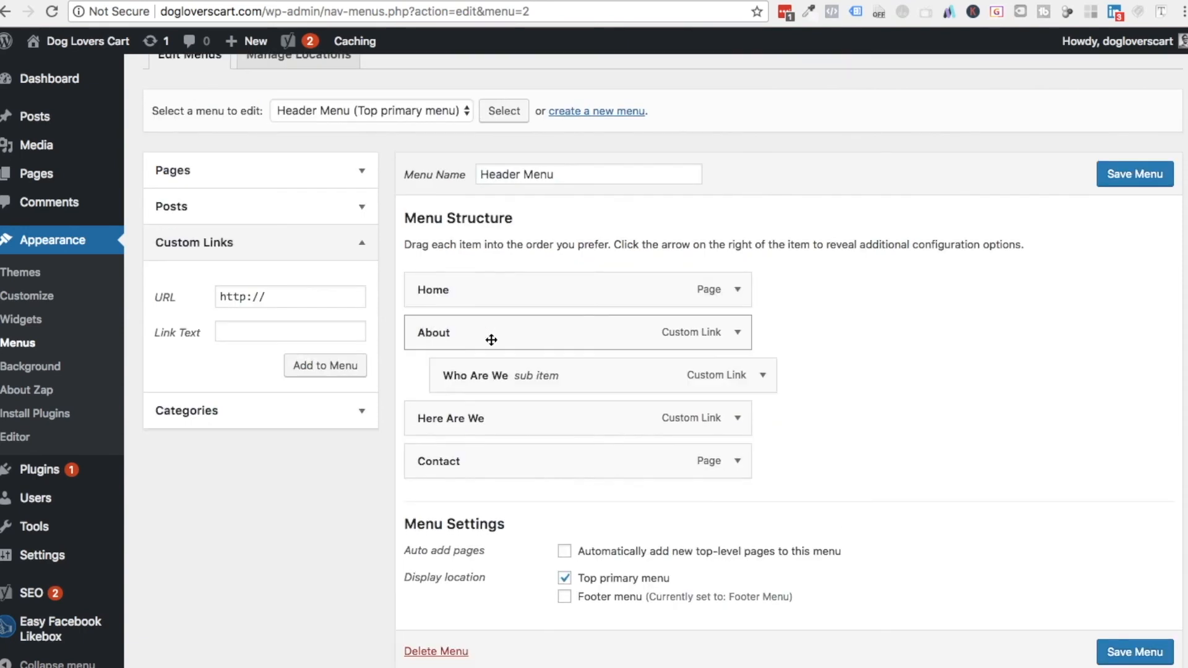
left_click_drag(472, 419, 494, 424)
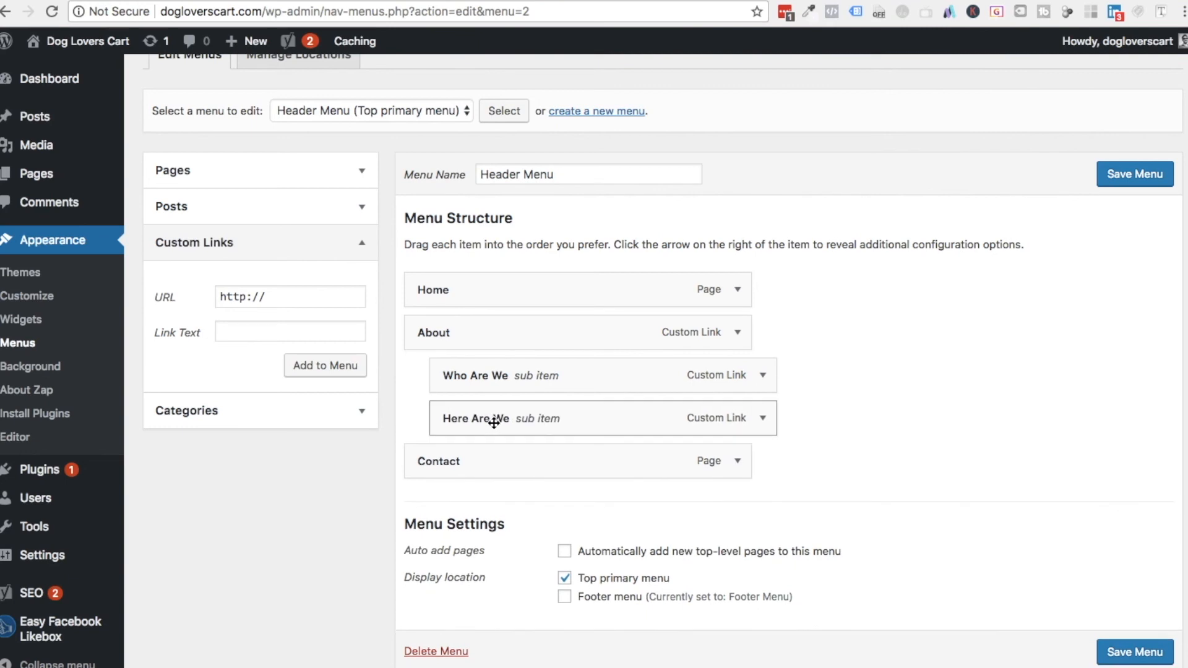
Clear the URL of the custom About link and save Header Menu
left_click(738, 334)
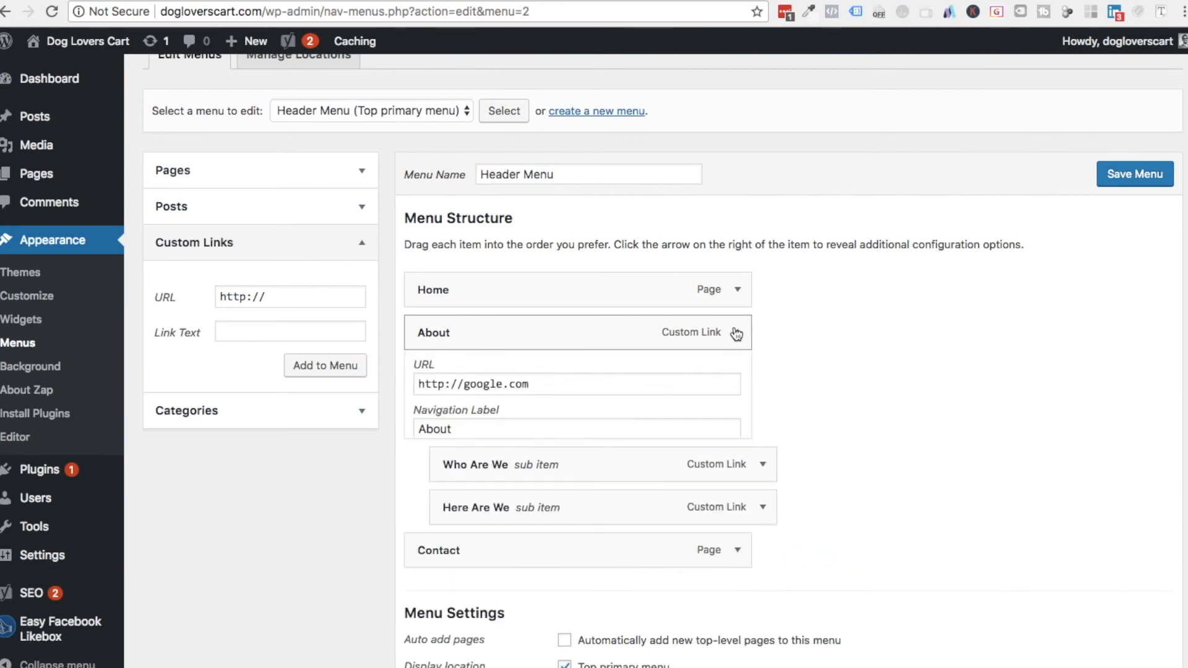
triple_click(491, 391)
key("BackSpace")
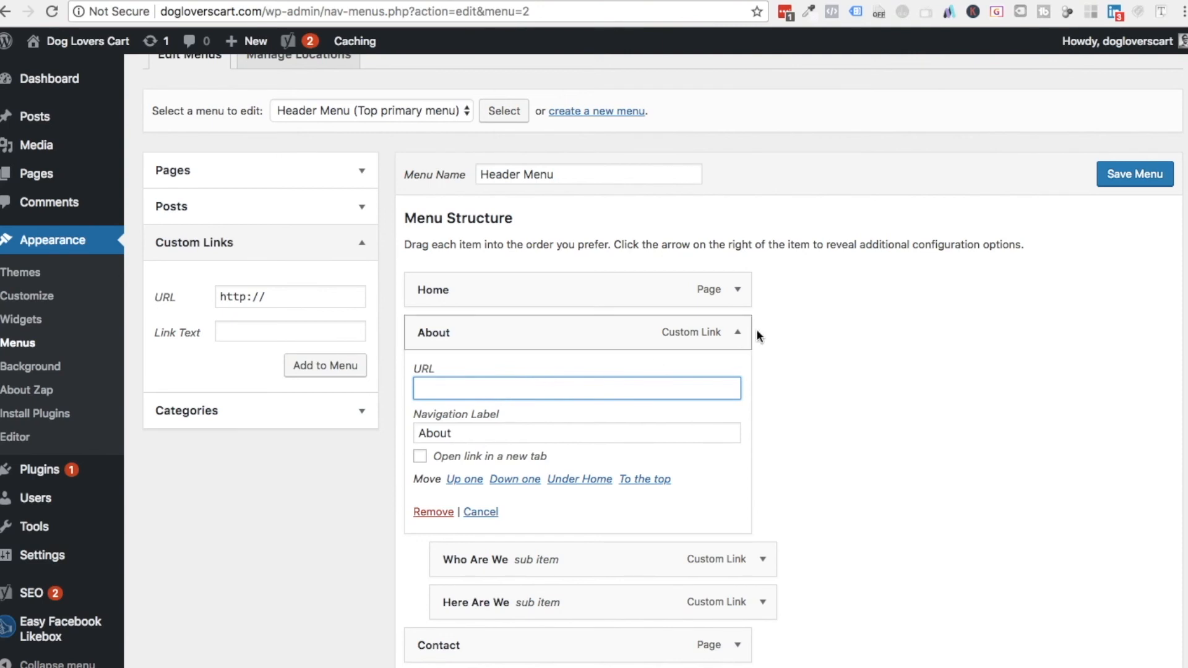
left_click(738, 333)
left_click(1131, 184)
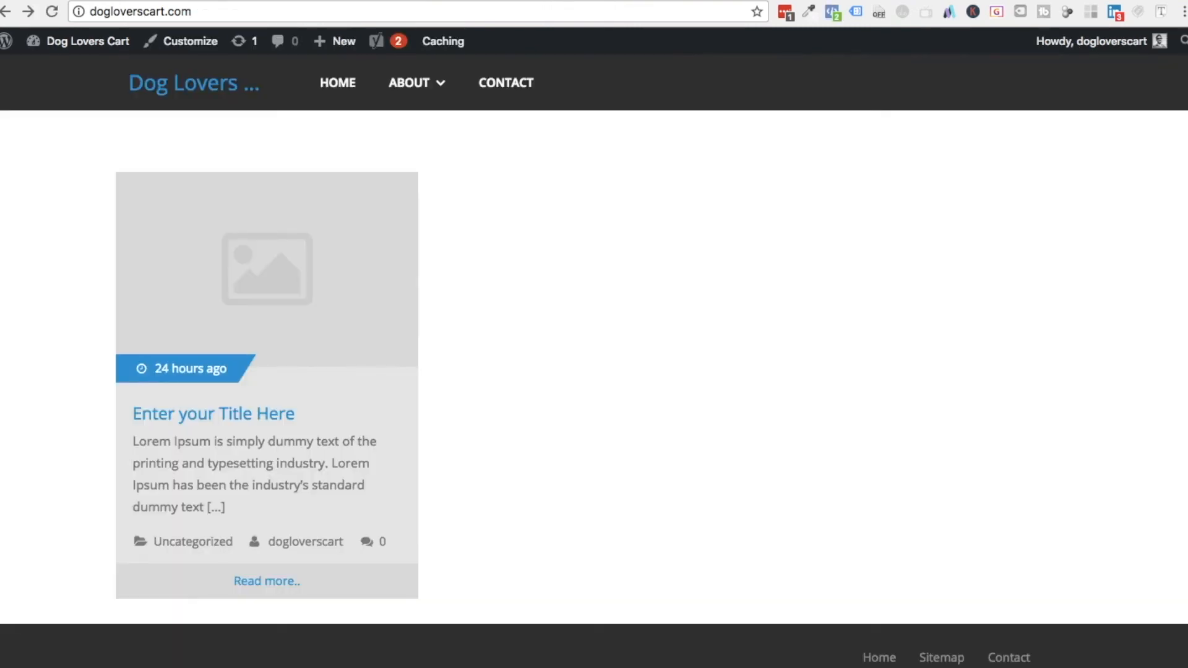
Reload the home page and examine the About dropdown with its sub items
key("super+r")
mouse_move(426, 83)
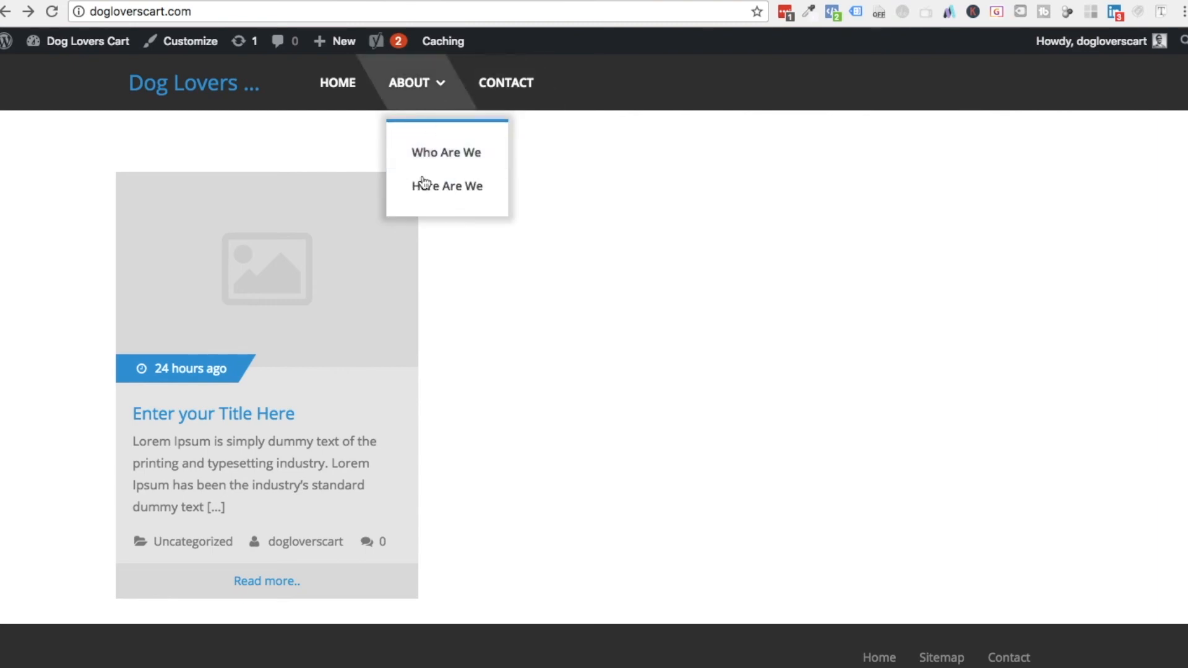
Go back to the Header Menu editor and open the custom About item's settings
key("ctrl+shift+Tab")
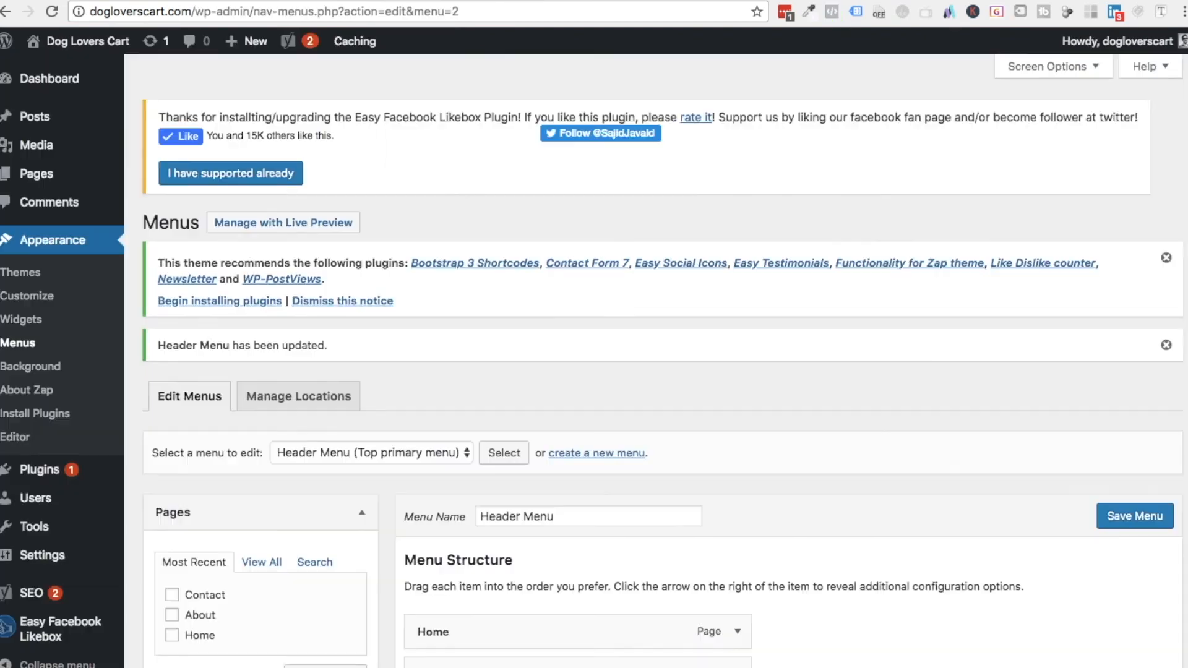
scroll(595, 630, "down", 6)
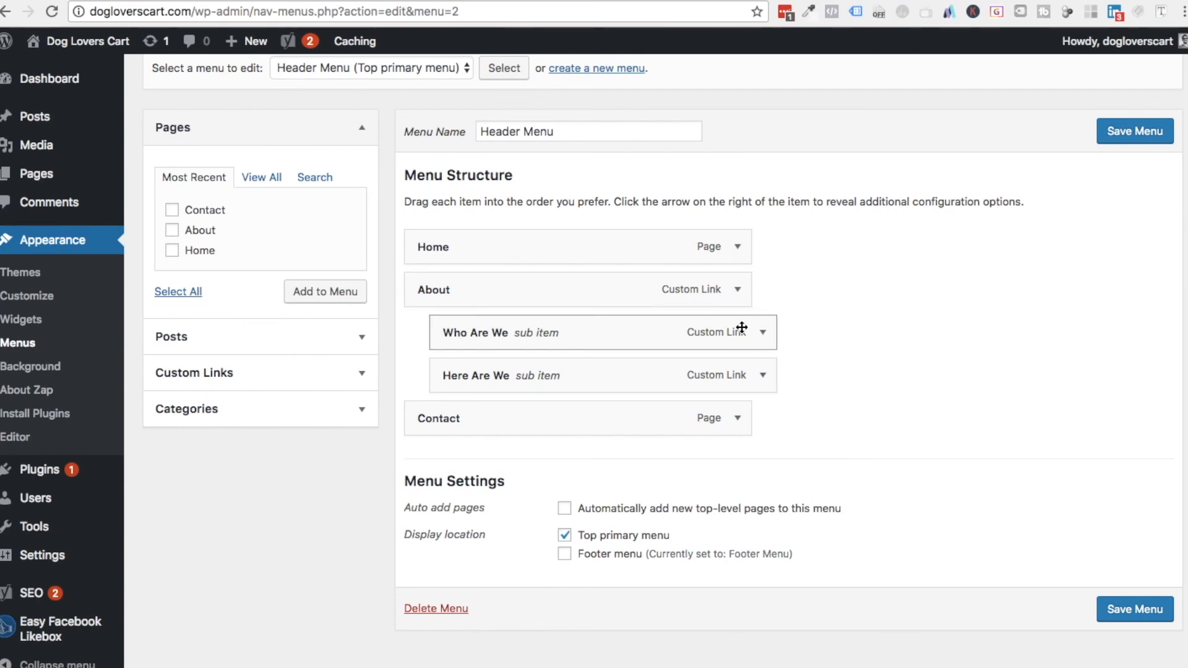
left_click(737, 289)
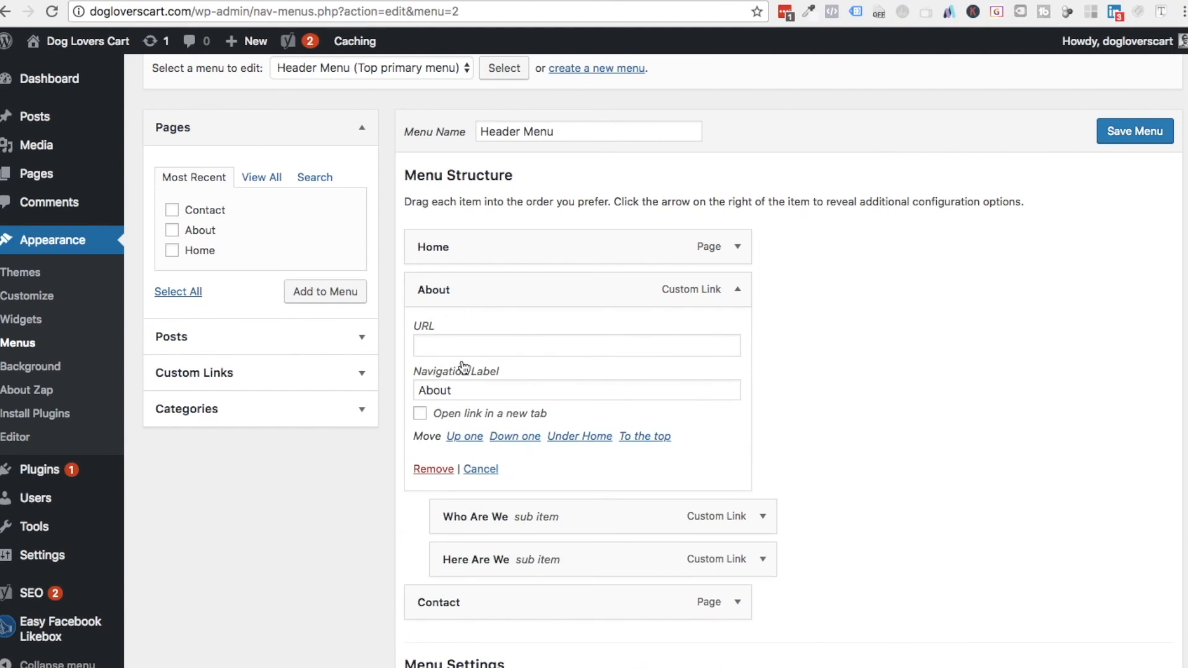